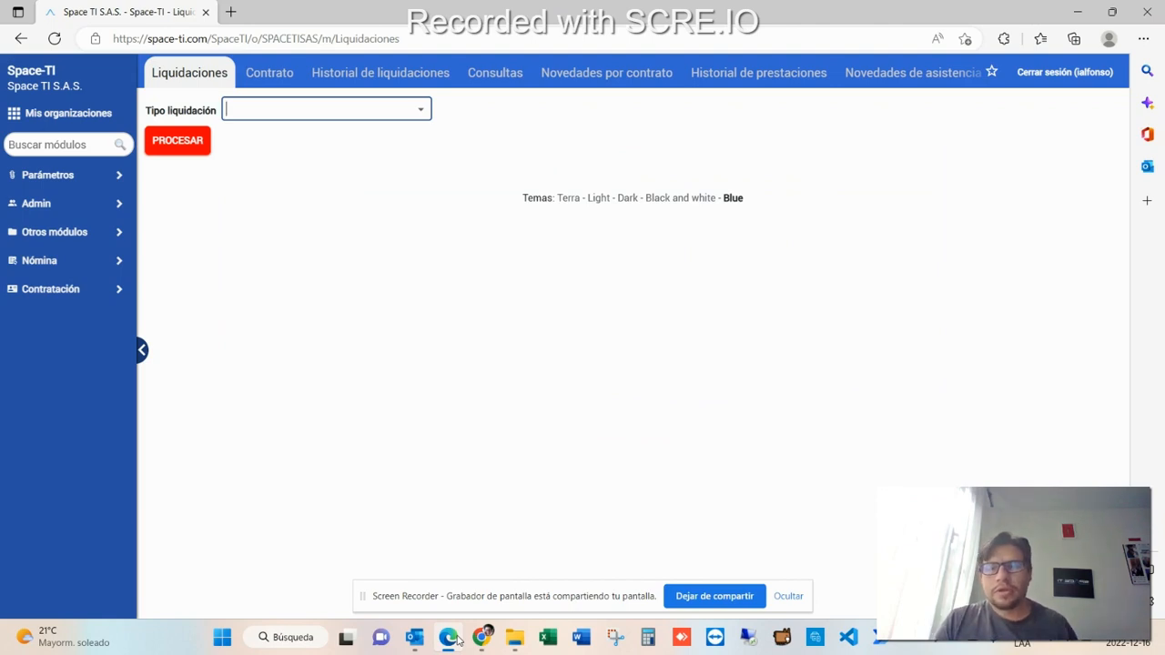
- Open the Consultas section and set the query type to Consultar nómina (vertical)
{"action": "left_click", "coordinate": [421, 113]}
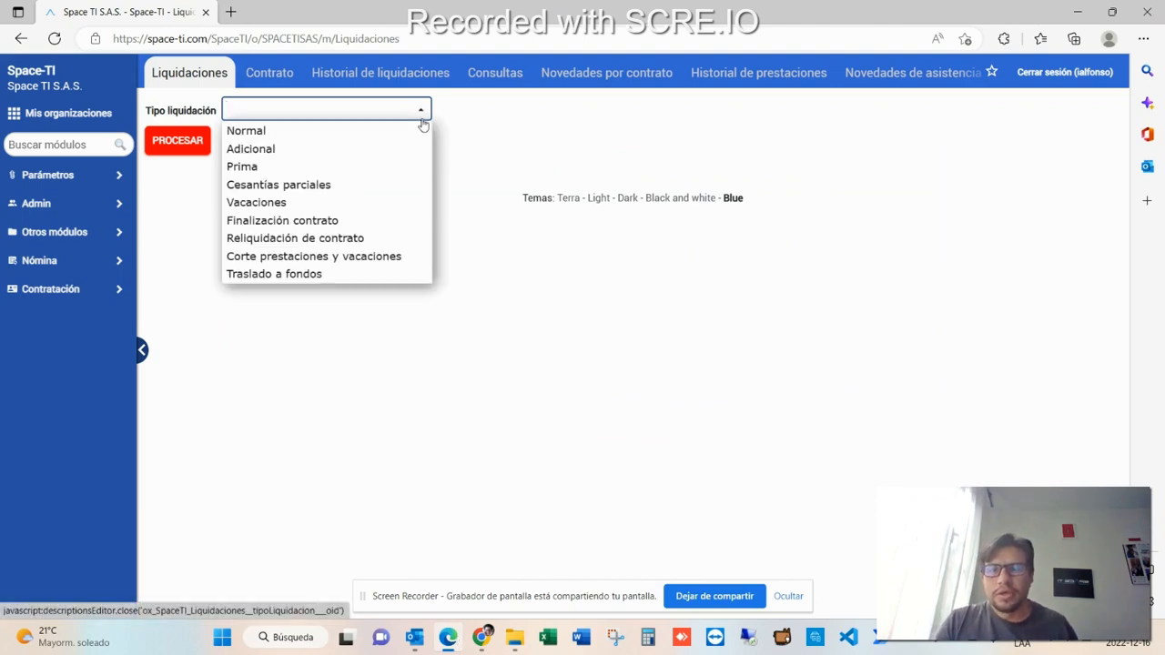
{"action": "left_click", "coordinate": [494, 76]}
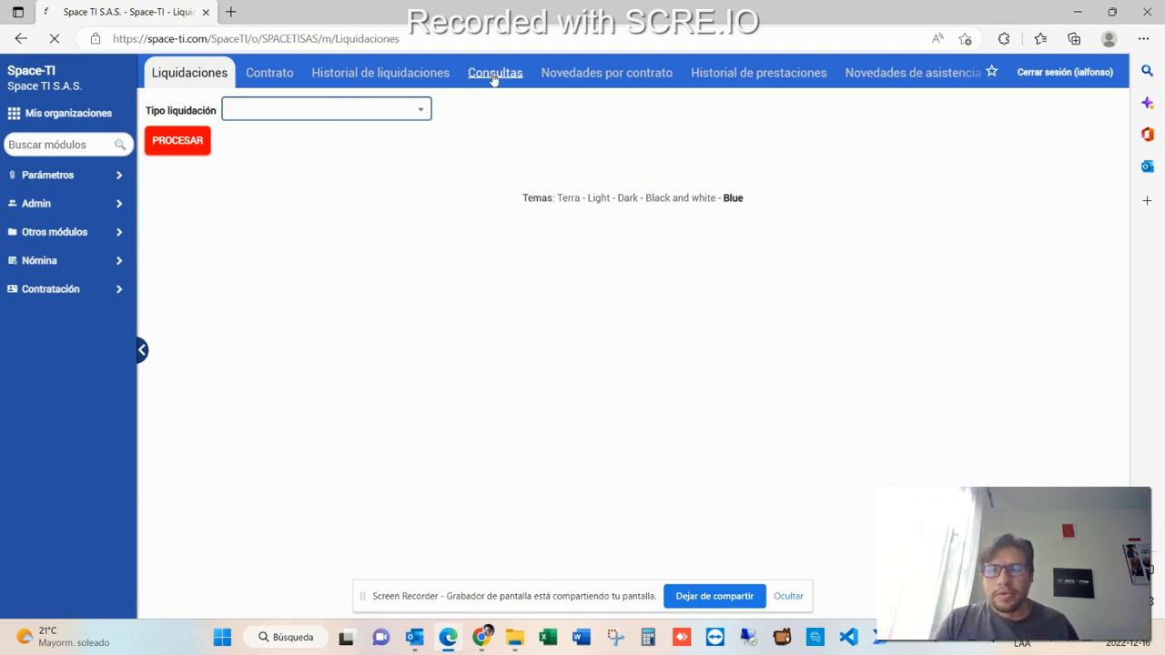
{"action": "left_click", "coordinate": [468, 114]}
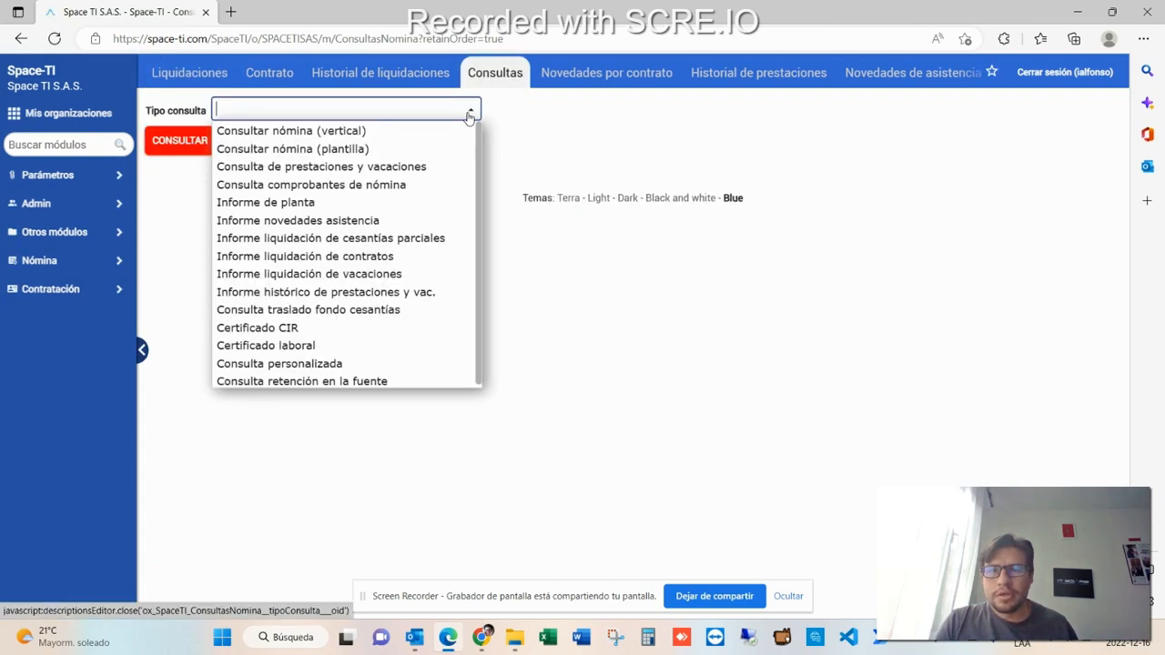
{"action": "left_click", "coordinate": [442, 150]}
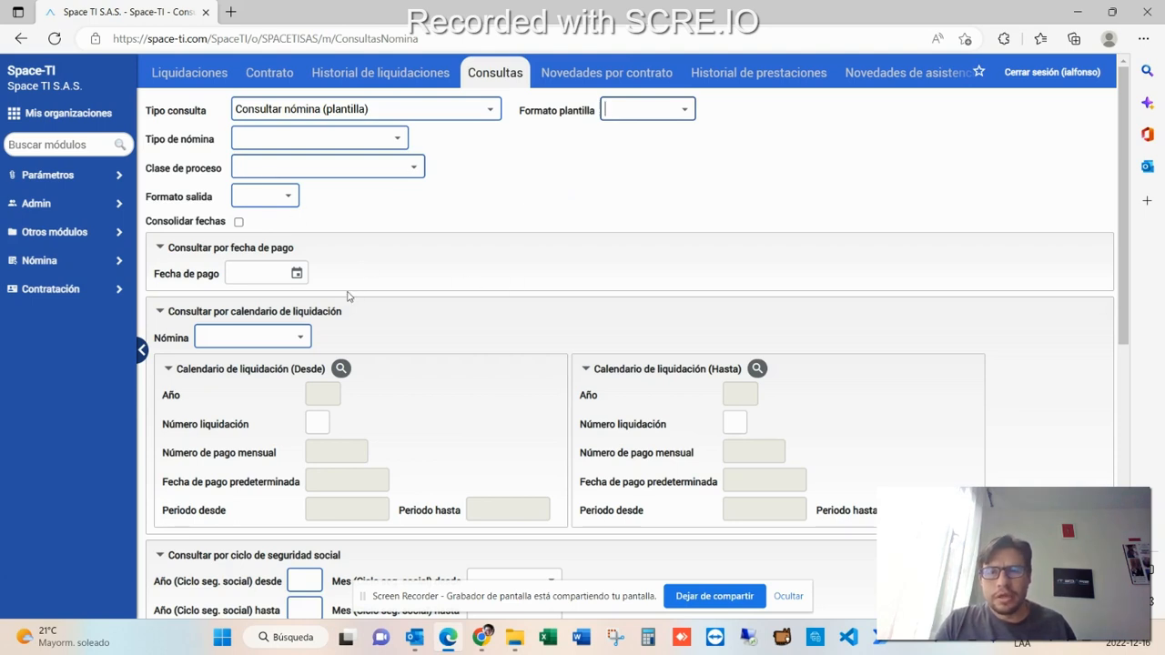
{"action": "left_click", "coordinate": [491, 109]}
{"action": "left_click", "coordinate": [446, 125]}
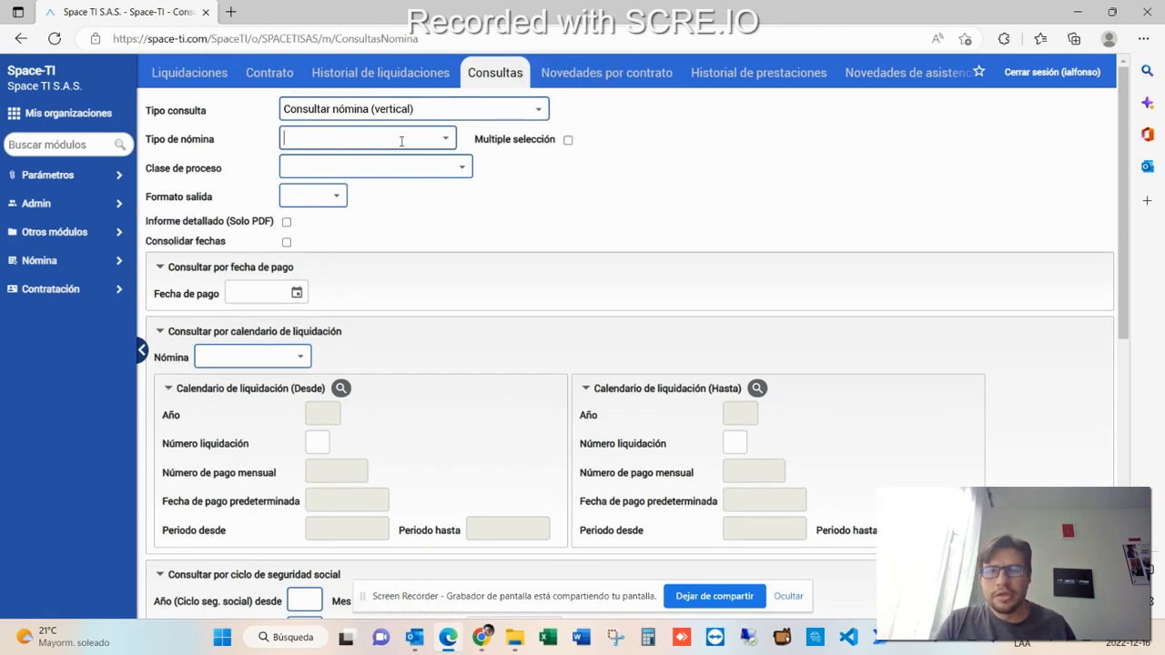
- Set Tipo de nómina to Todas and Clase de proceso to Definitivo
{"action": "left_click", "coordinate": [403, 142]}
{"action": "left_click", "coordinate": [419, 157]}
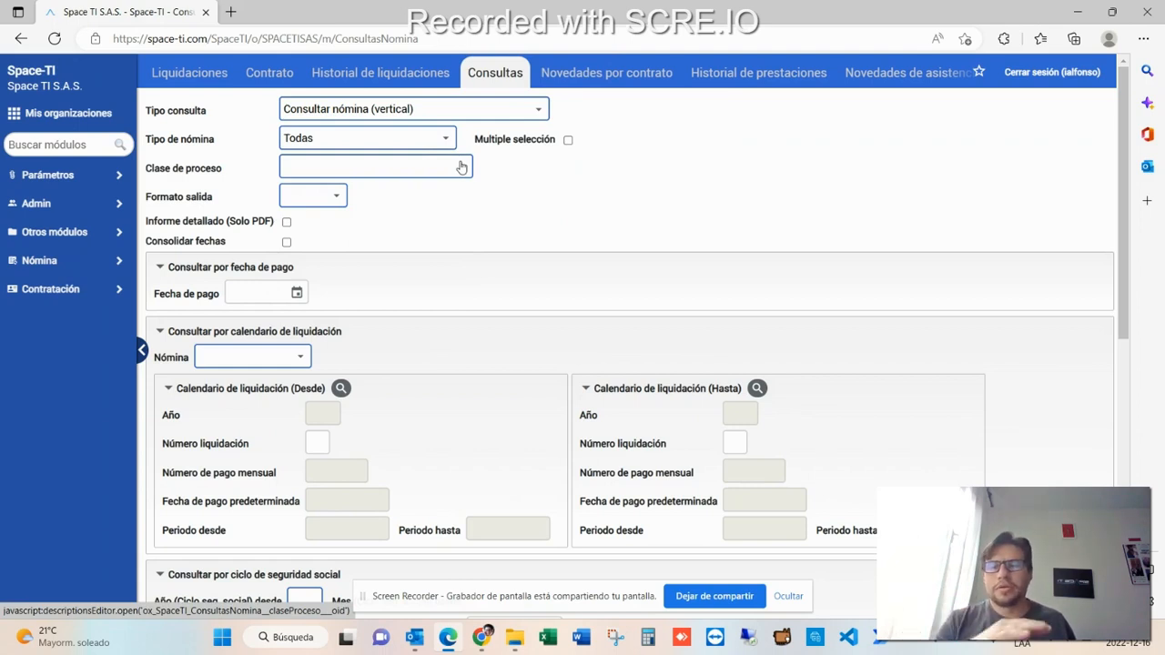
{"action": "left_click", "coordinate": [461, 166]}
{"action": "left_click", "coordinate": [423, 224]}
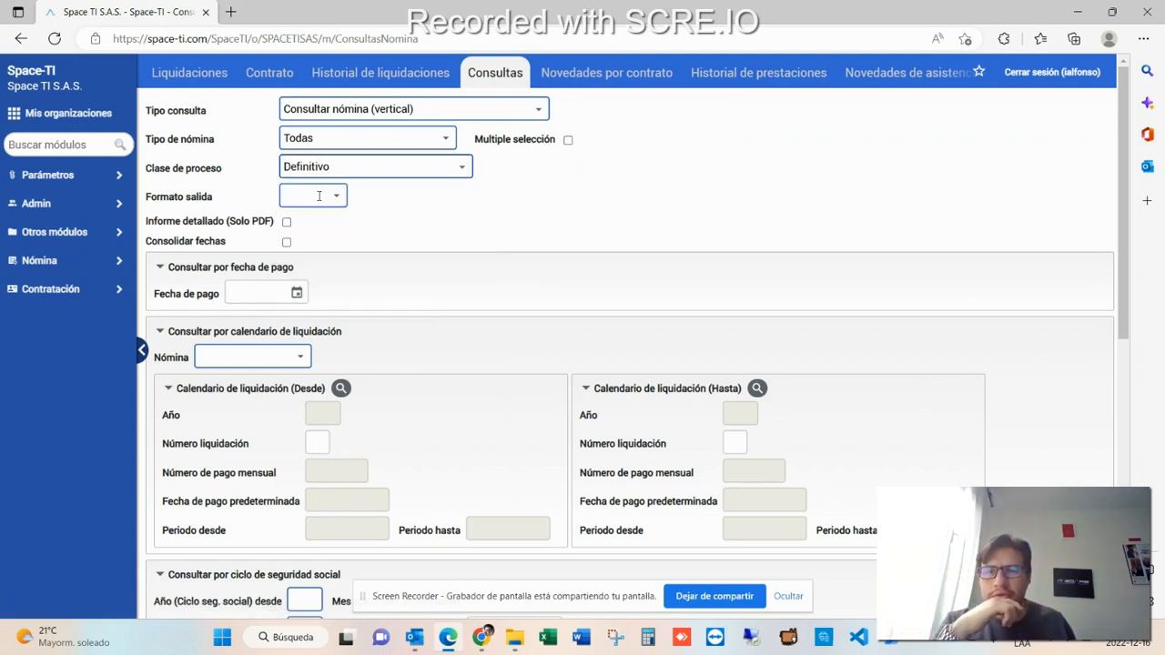
- Choose Excel as the output format and tick Consolidar fechas
{"action": "left_click", "coordinate": [336, 198]}
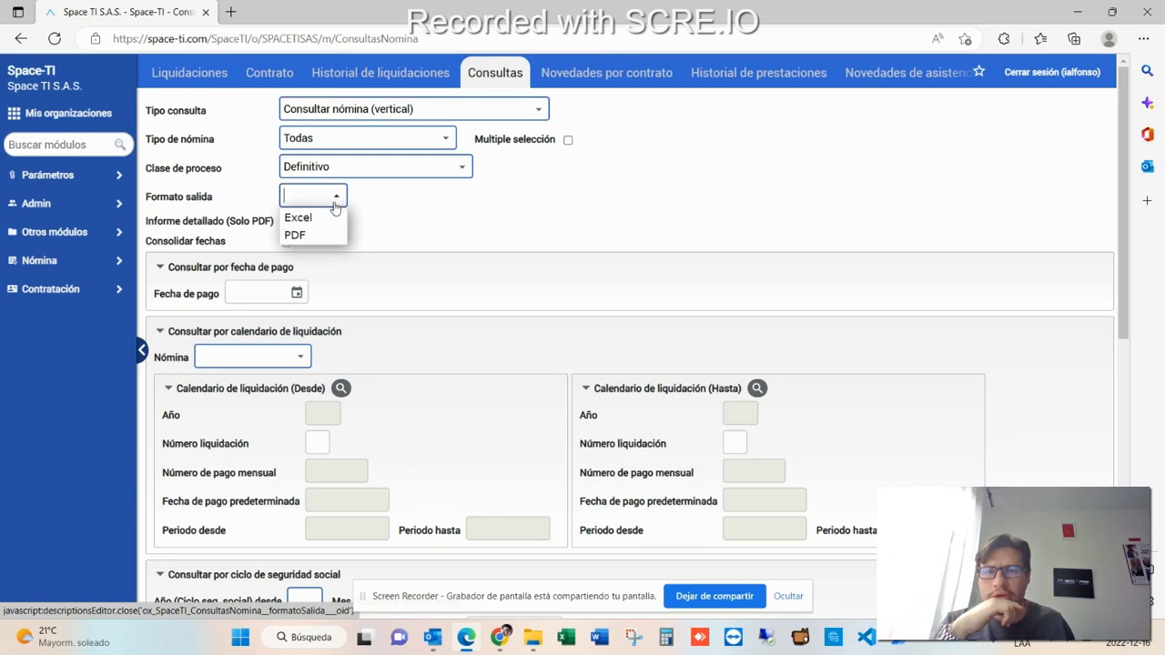
{"action": "left_click", "coordinate": [301, 218]}
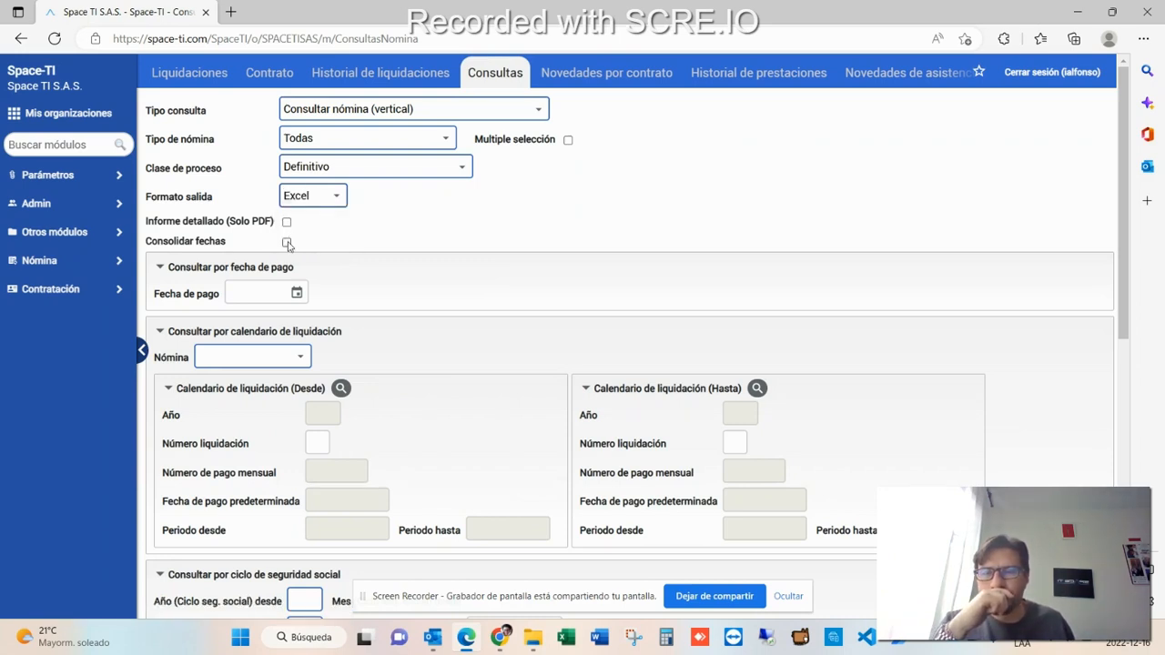
{"action": "left_click", "coordinate": [287, 242]}
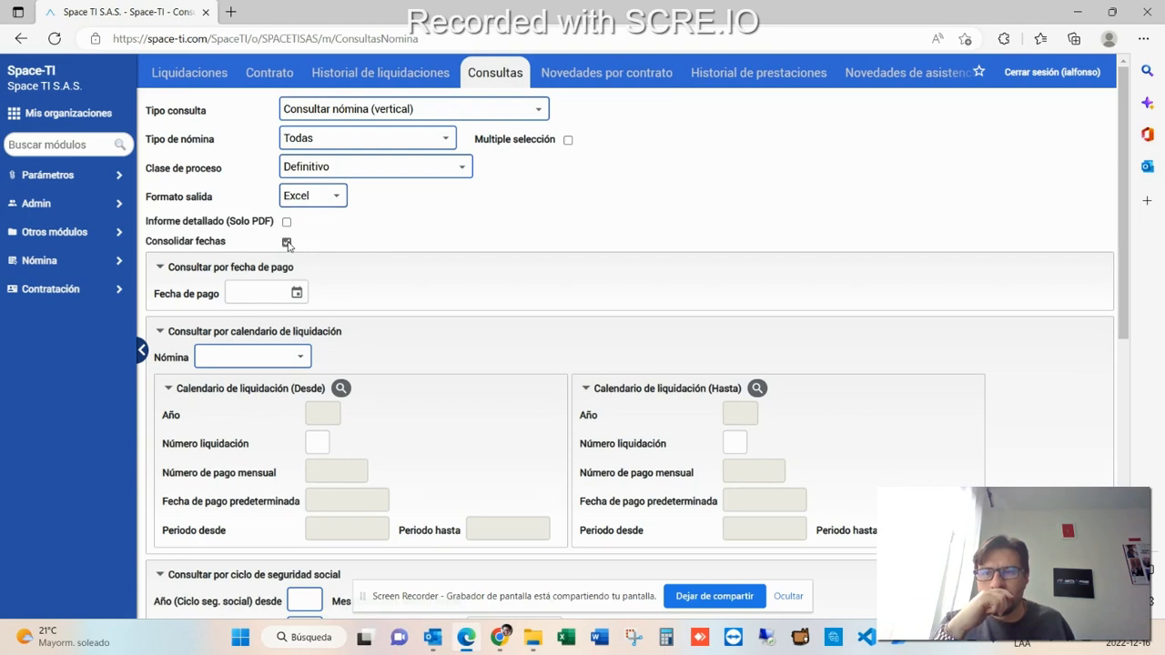
- Set Nómina to Pago quincenal and pick liquidation 24 of 2022 as the end liquidation calendar
{"action": "left_click", "coordinate": [301, 358]}
{"action": "left_click", "coordinate": [255, 396]}
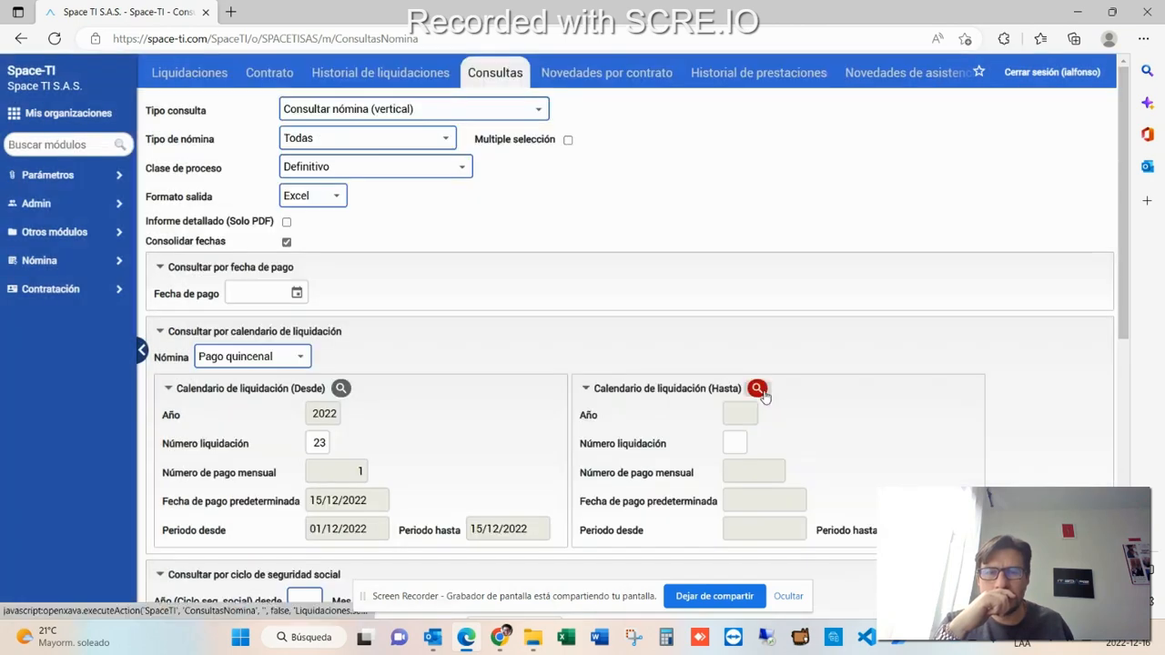
{"action": "left_click", "coordinate": [759, 390]}
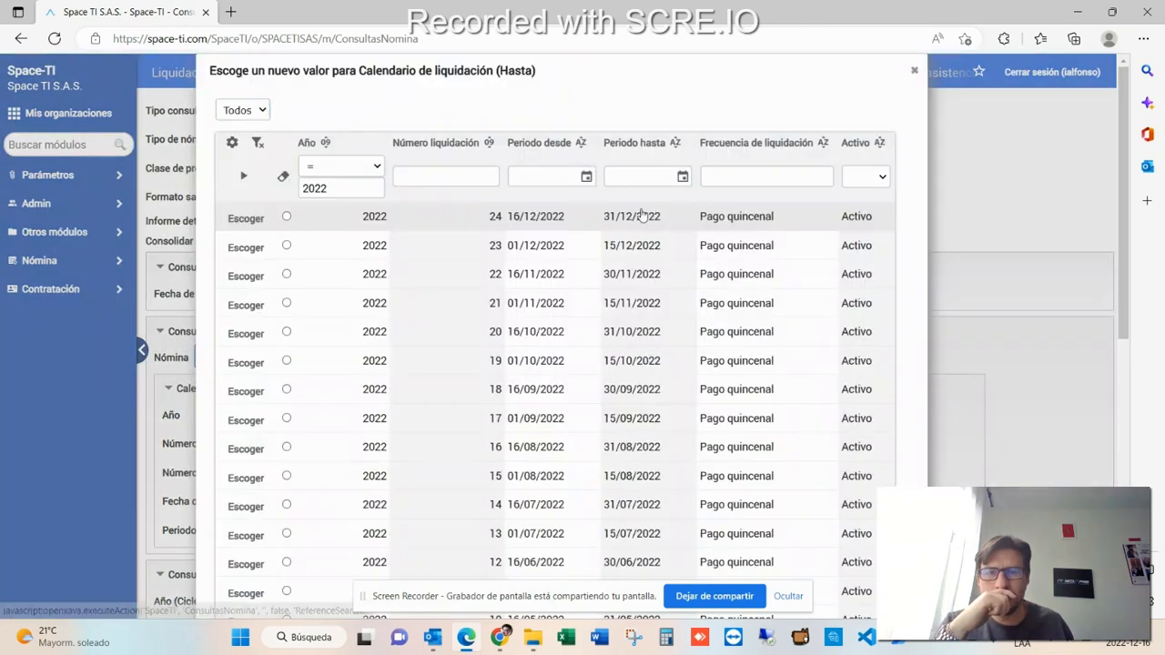
{"action": "left_click", "coordinate": [639, 215]}
{"action": "scroll", "coordinate": [534, 311], "scroll_direction": "down", "scroll_amount": 2}
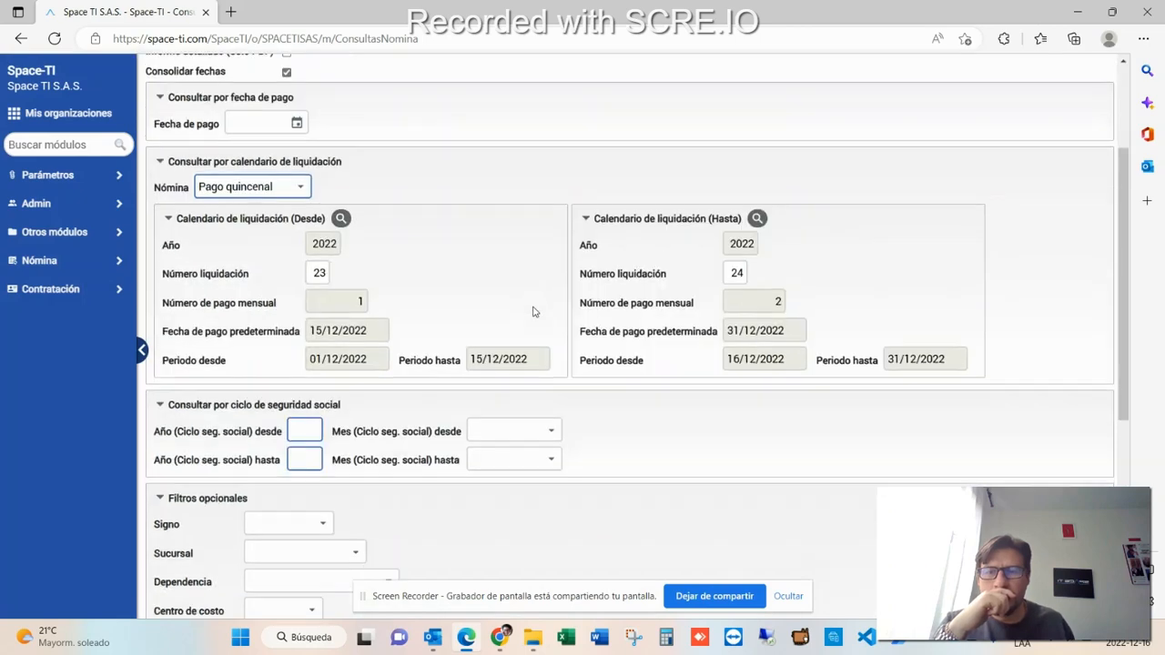
- Clear the Nómina selection so both liquidation calendars are emptied
{"action": "left_click", "coordinate": [299, 188]}
{"action": "left_click_drag", "start_coordinate": [300, 188], "coordinate": [195, 186]}
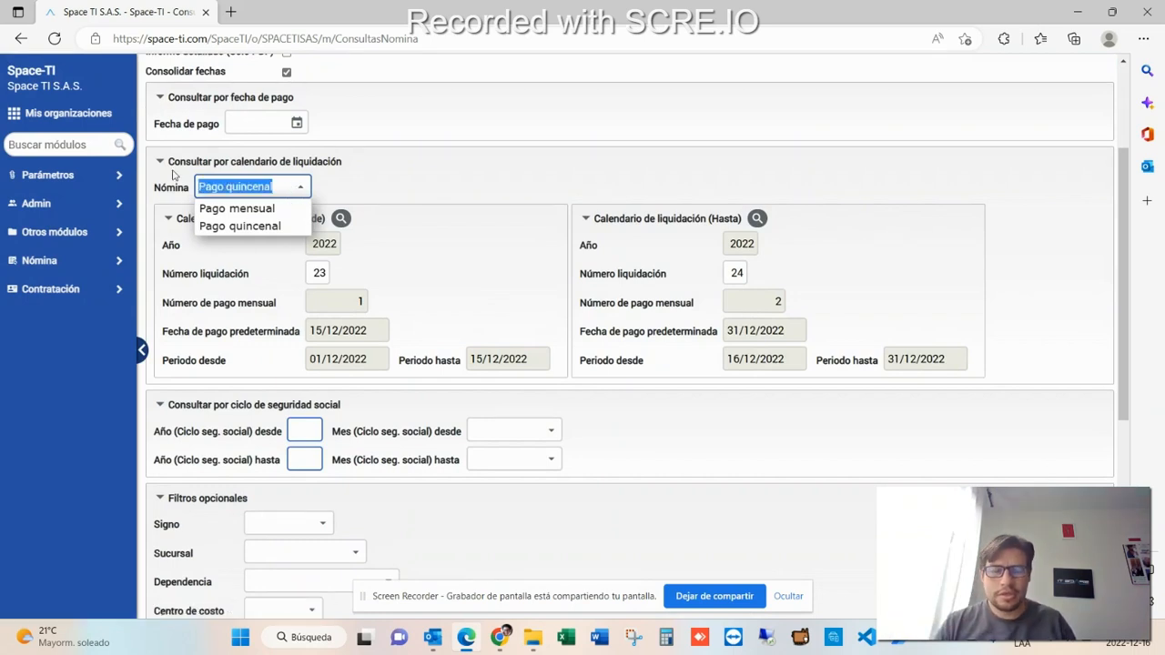
{"action": "key", "text": "BackSpace"}
{"action": "left_click", "coordinate": [318, 273]}
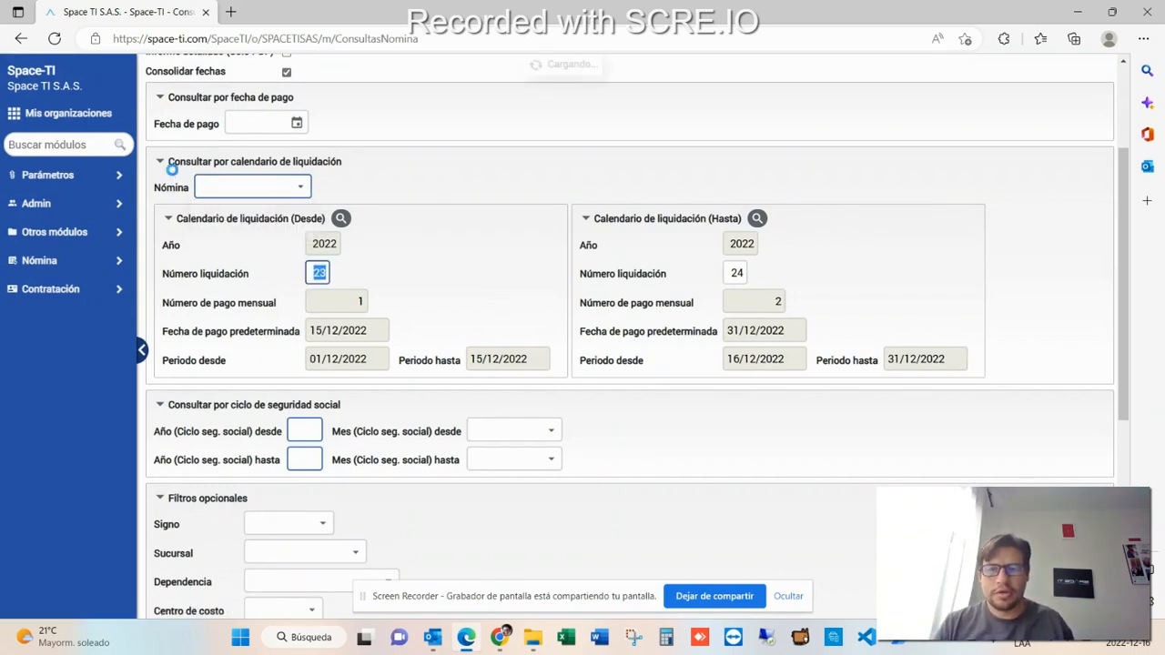
- Set the social security cycle start to year 2022 and month Diciembre
{"action": "left_click", "coordinate": [317, 428]}
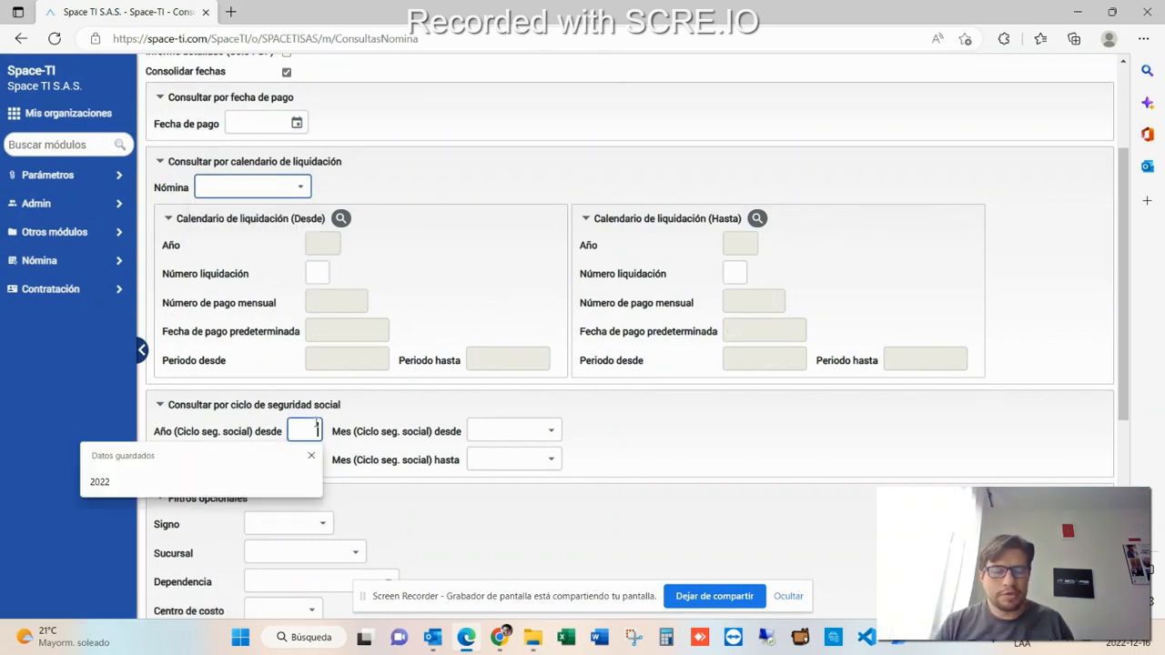
{"action": "type", "text": "2022"}
{"action": "key", "text": "Tab"}
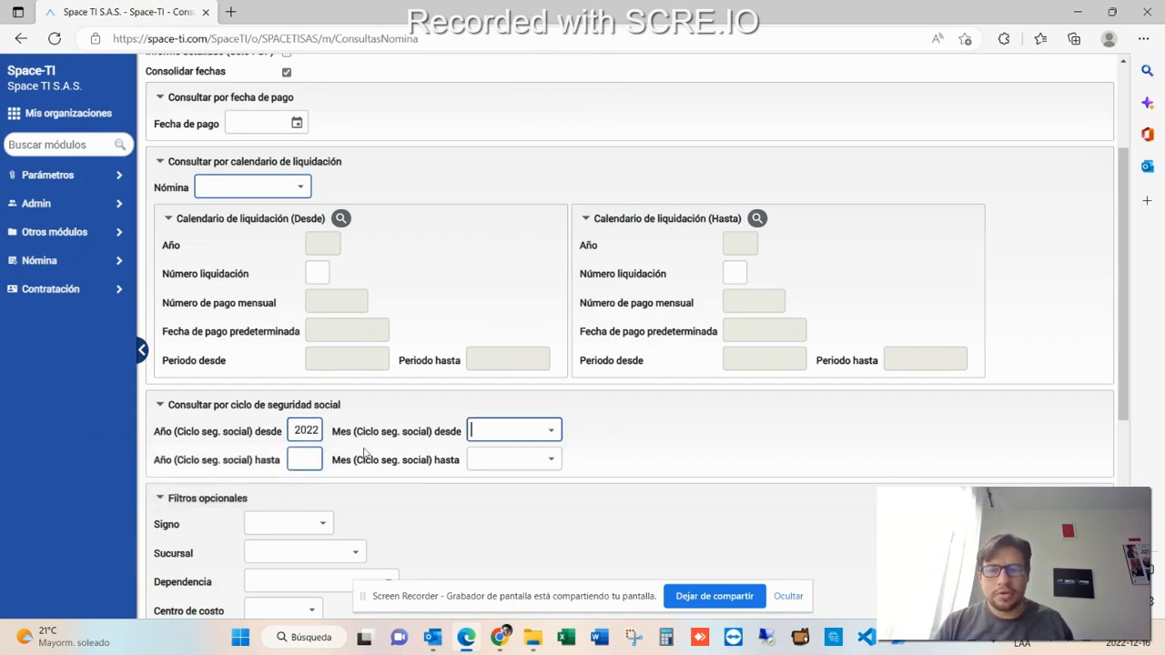
{"action": "left_click", "coordinate": [550, 432]}
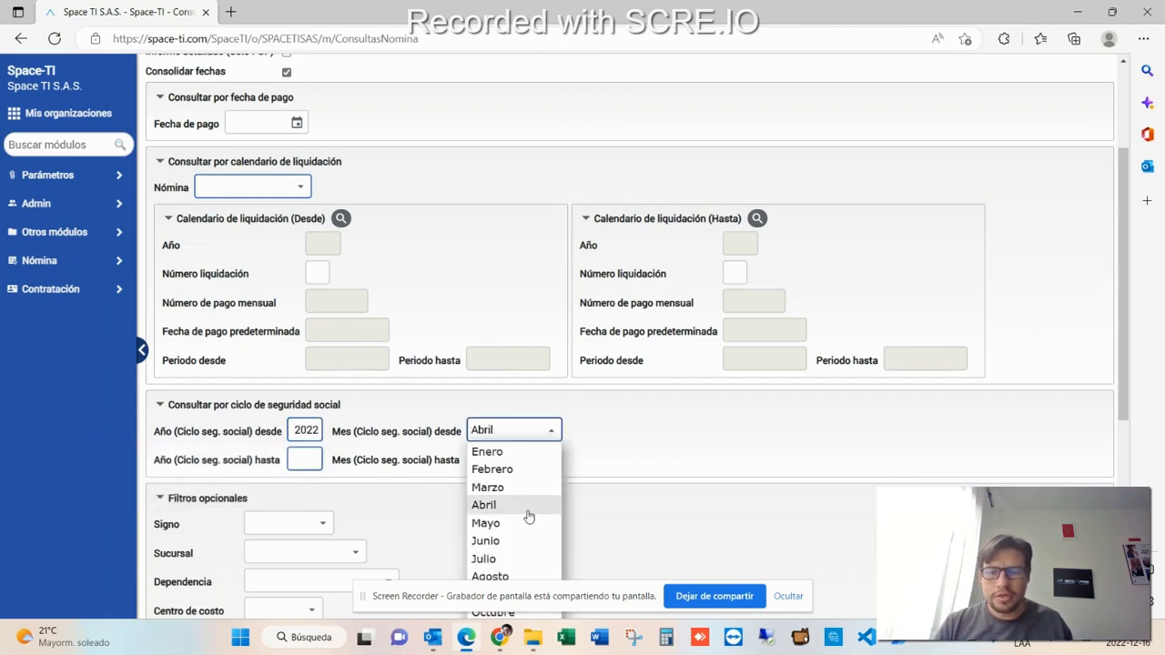
{"action": "left_click", "coordinate": [528, 512]}
{"action": "left_click", "coordinate": [551, 434]}
{"action": "scroll", "coordinate": [546, 504], "scroll_direction": "down", "scroll_amount": 4}
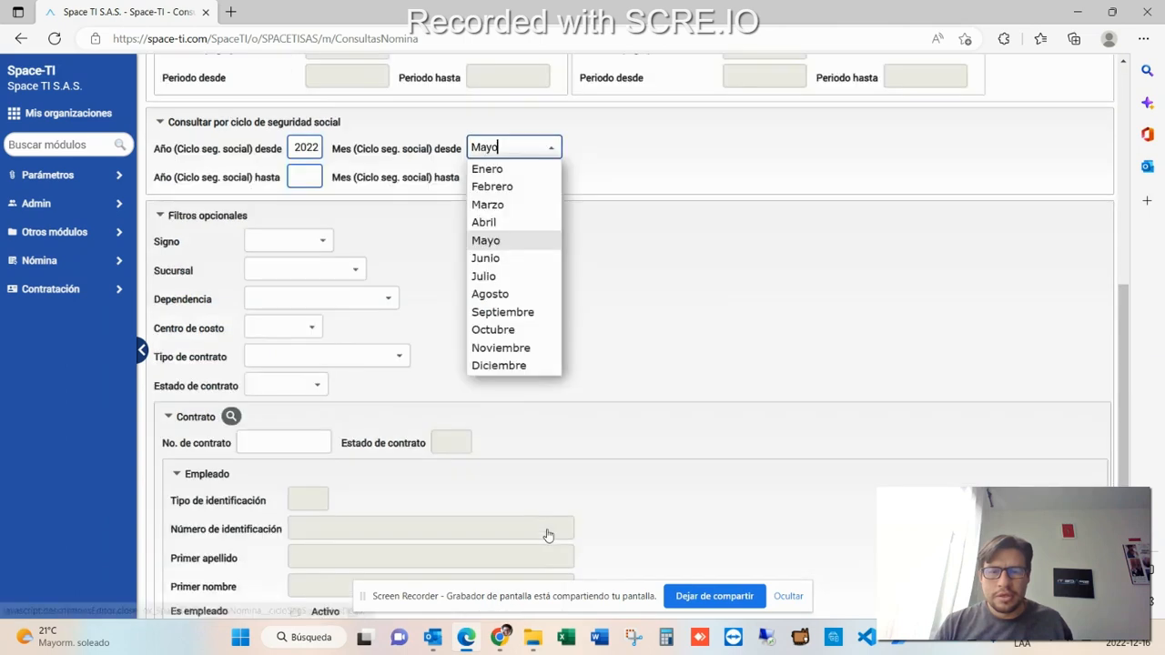
{"action": "left_click", "coordinate": [512, 312]}
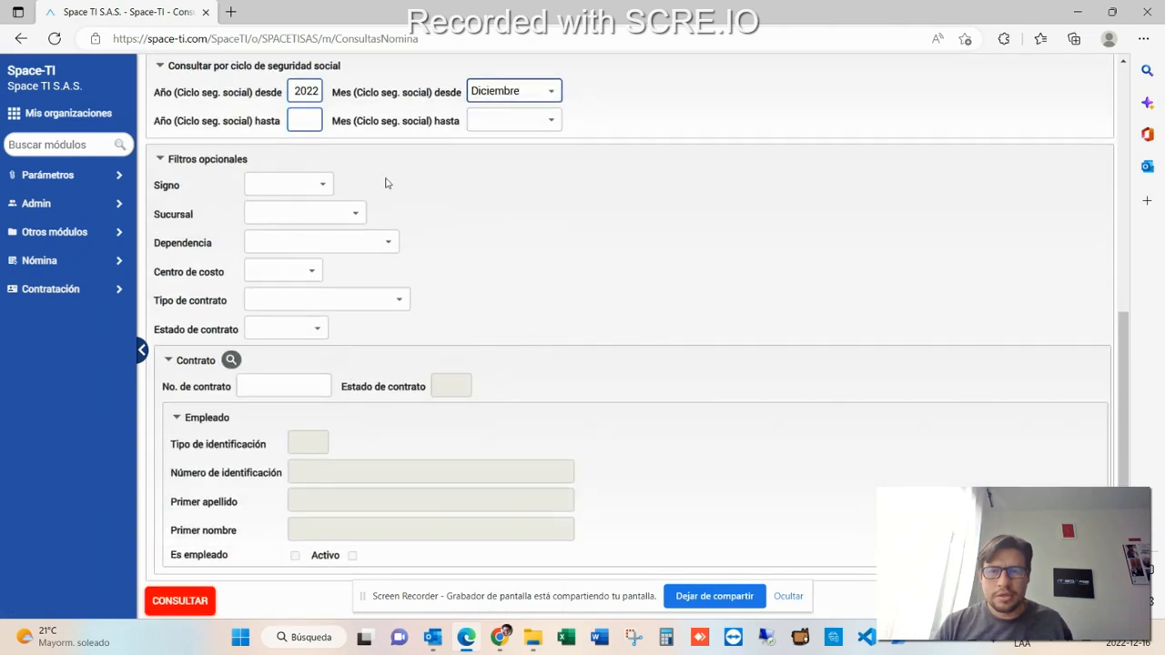
- Set the social security cycle end to year 2022 and month Diciembre
{"action": "left_click", "coordinate": [303, 120]}
{"action": "type", "text": "2022"}
{"action": "key", "text": "Tab"}
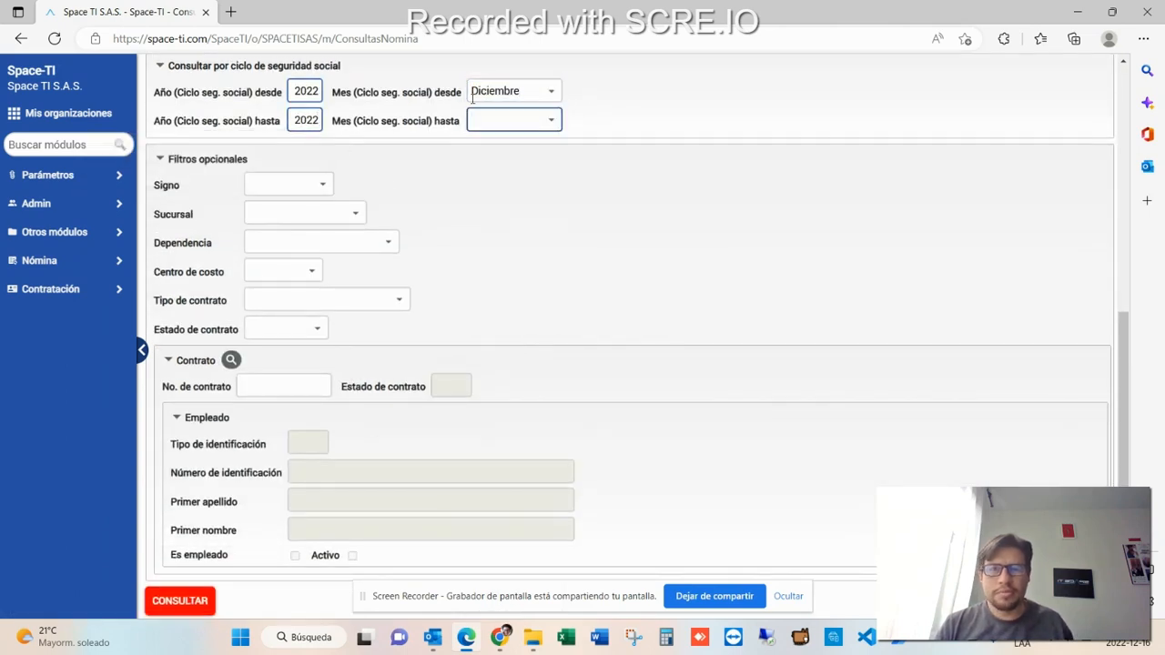
{"action": "left_click", "coordinate": [551, 120]}
{"action": "left_click", "coordinate": [499, 338]}
- Run the payroll query with Consultar
{"action": "scroll", "coordinate": [459, 322], "scroll_direction": "down", "scroll_amount": 1}
{"action": "scroll", "coordinate": [459, 322], "scroll_direction": "up", "scroll_amount": 7}
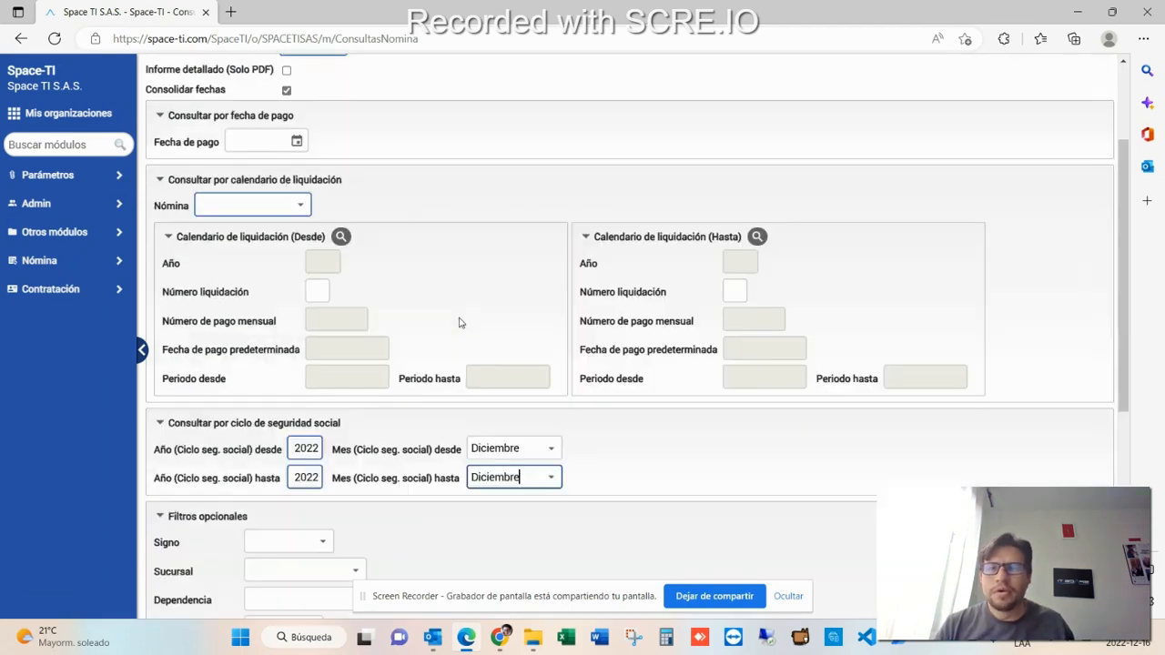
{"action": "scroll", "coordinate": [459, 322], "scroll_direction": "down", "scroll_amount": 3}
{"action": "scroll", "coordinate": [459, 322], "scroll_direction": "down", "scroll_amount": 4}
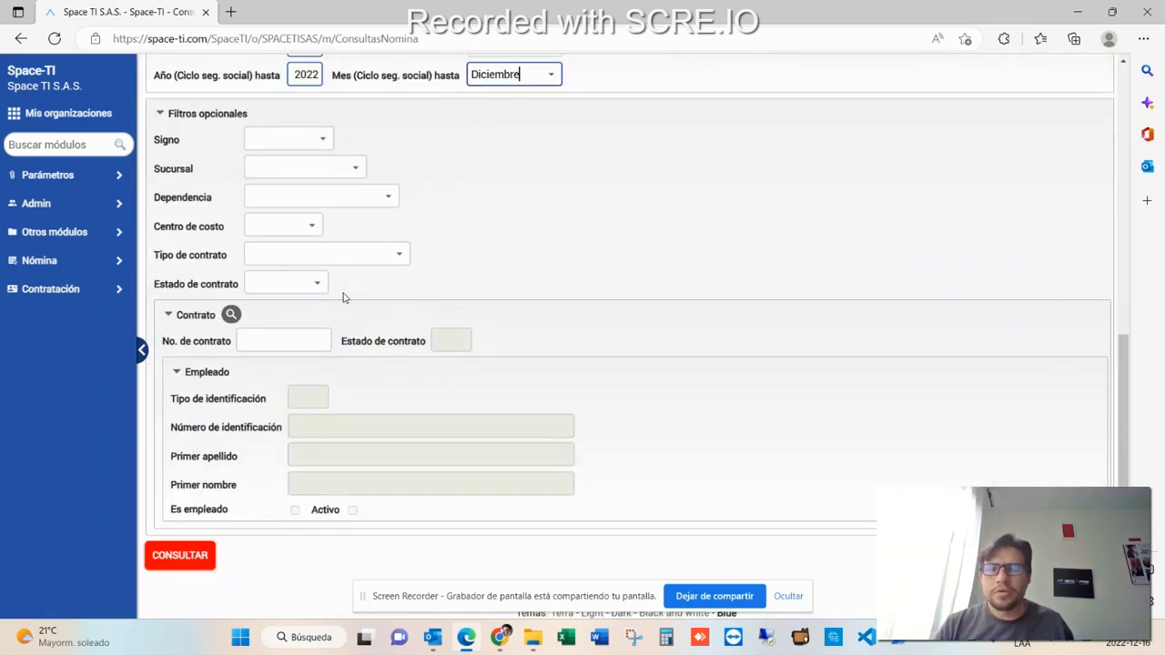
{"action": "left_click", "coordinate": [207, 558]}
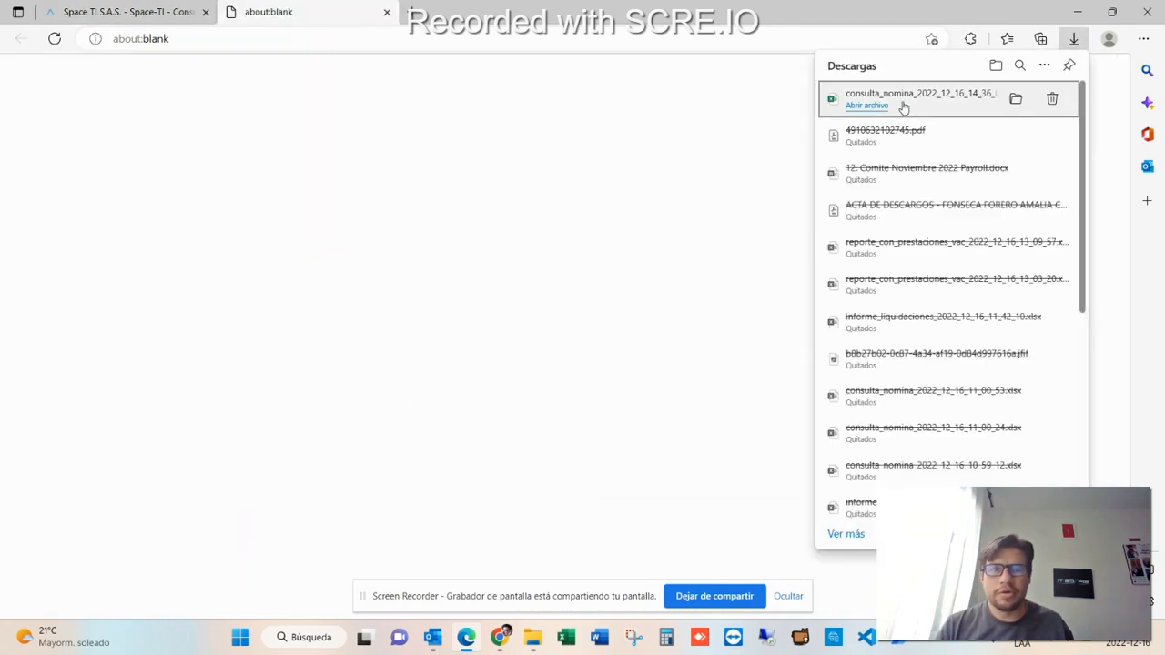
- Open the downloaded consulta_nomina spreadsheet and enable editing
{"action": "left_click", "coordinate": [903, 107]}
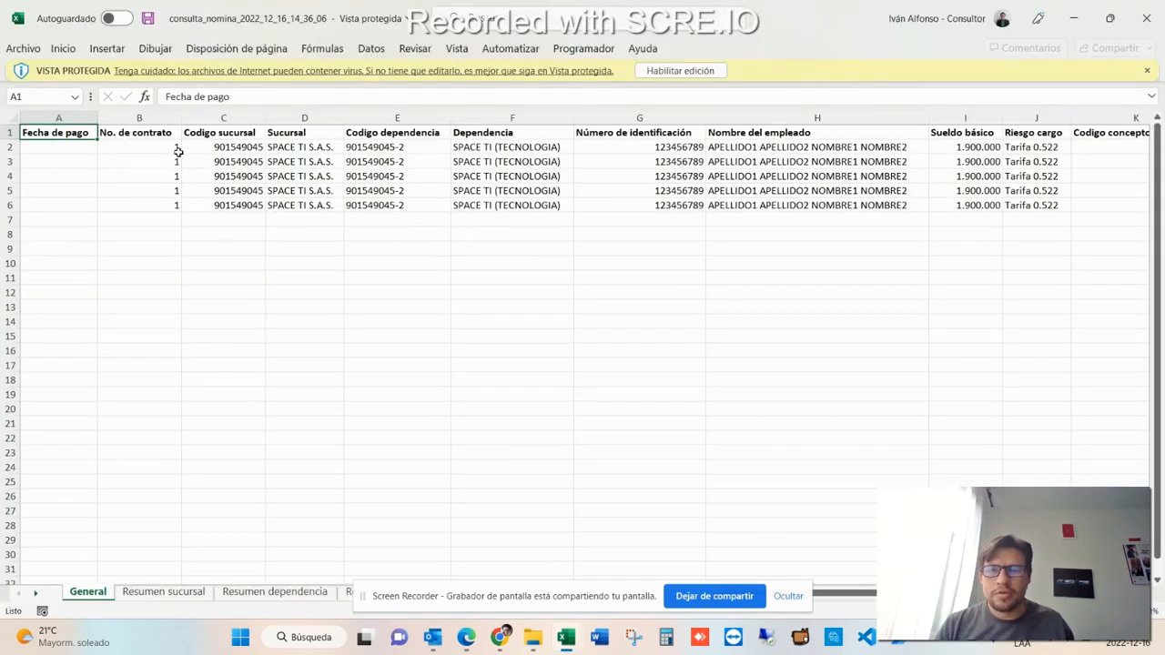
{"action": "left_click", "coordinate": [178, 152]}
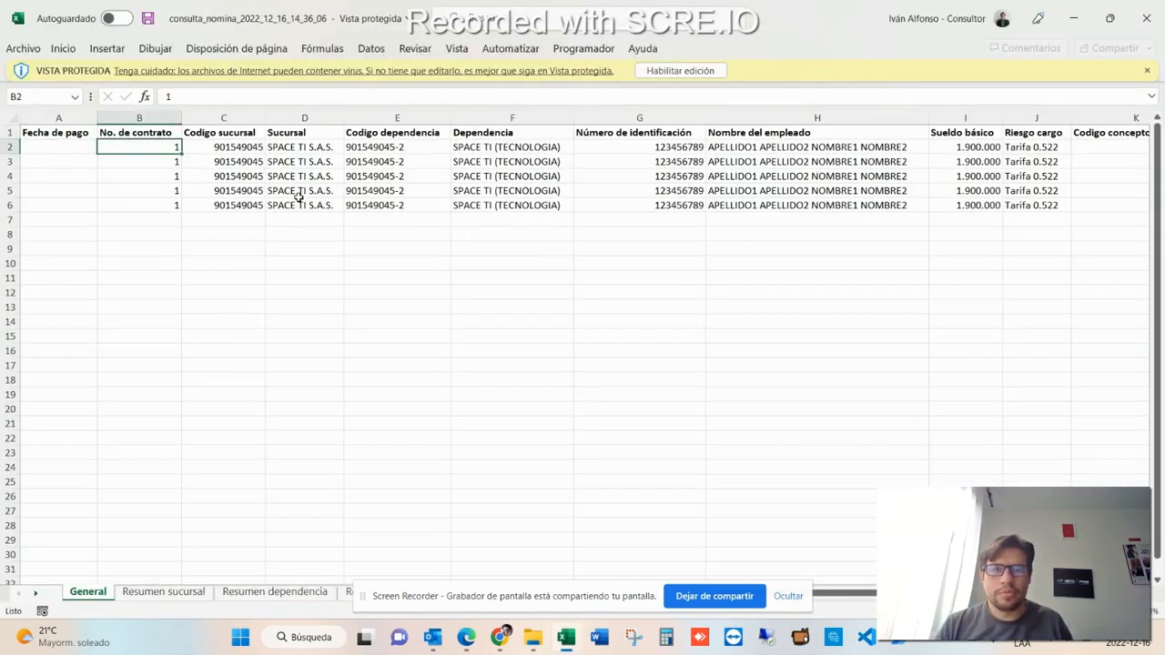
{"action": "left_click", "coordinate": [680, 70]}
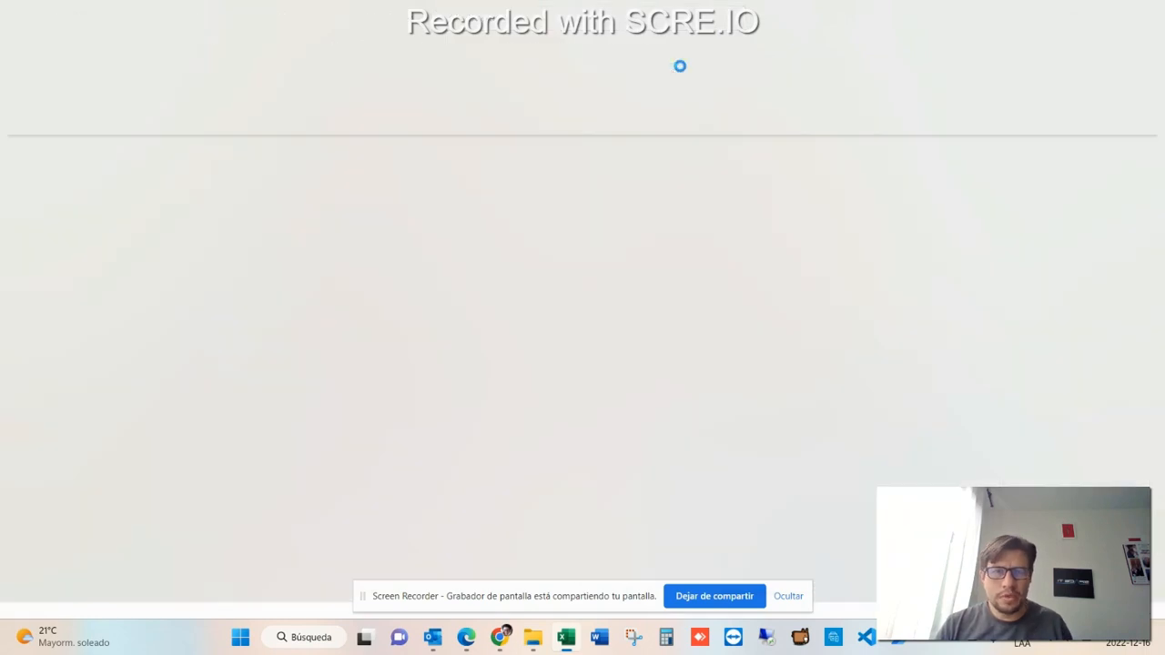
- Browse the exported General sheet's columns and values, then close the spreadsheet
{"action": "key", "text": "Up"}
{"action": "key", "text": "Right"}
{"action": "key", "text": "Right"}
{"action": "key", "text": "Right"}
{"action": "key", "text": "Right"}
{"action": "key", "text": "Right"}
{"action": "key", "text": "Right"}
{"action": "key", "text": "Right"}
{"action": "key", "text": "Right"}
{"action": "key", "text": "Right"}
{"action": "key", "text": "Right"}
{"action": "key", "text": "Right"}
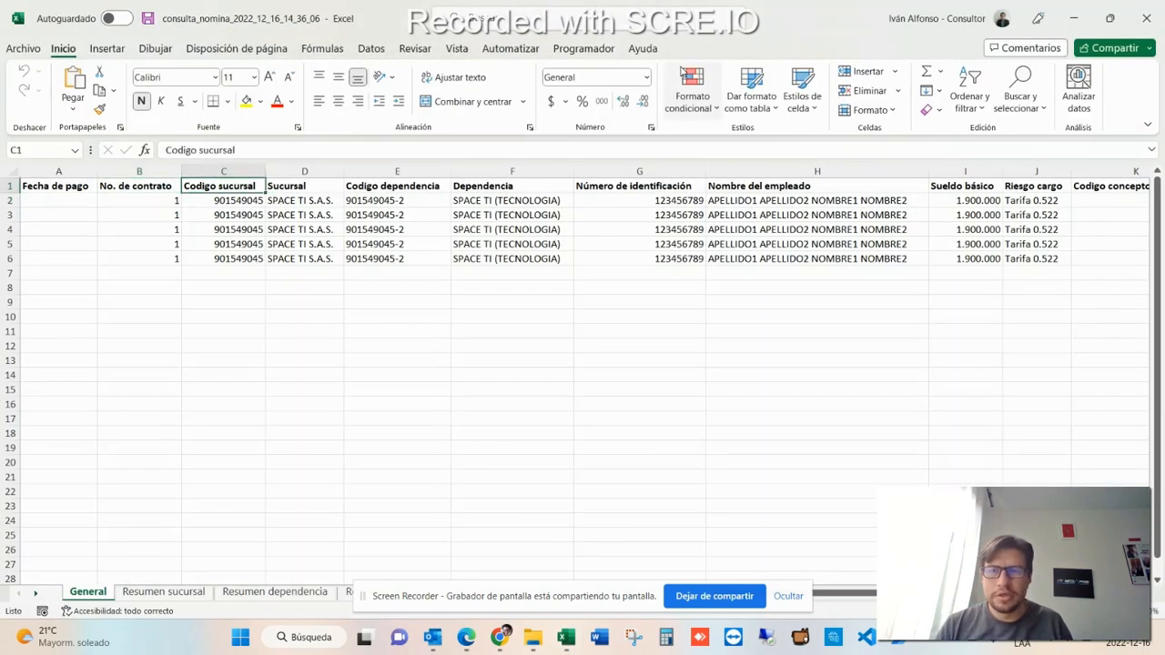
{"action": "key", "text": "Right"}
{"action": "key", "text": "Right"}
{"action": "key", "text": "Right"}
{"action": "key", "text": "Right"}
{"action": "key", "text": "Right"}
{"action": "key", "text": "Right"}
{"action": "key", "text": "Left"}
{"action": "key", "text": "Left"}
{"action": "key", "text": "Left"}
{"action": "key", "text": "Left"}
{"action": "key", "text": "Left"}
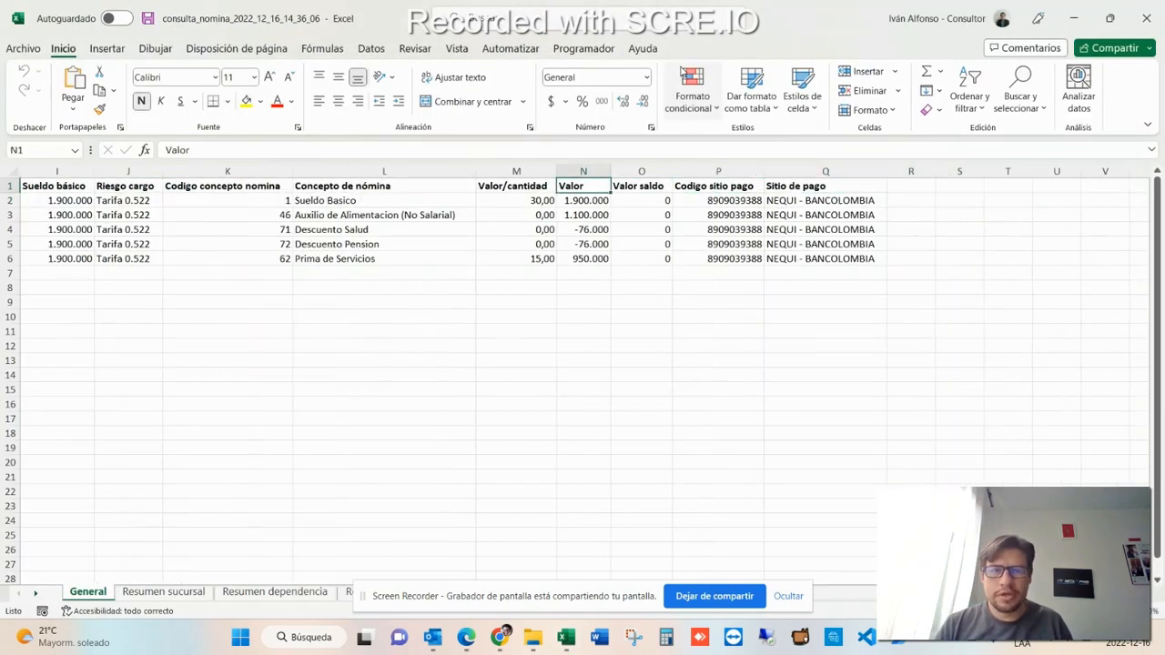
{"action": "key", "text": "Down"}
{"action": "key", "text": "Left"}
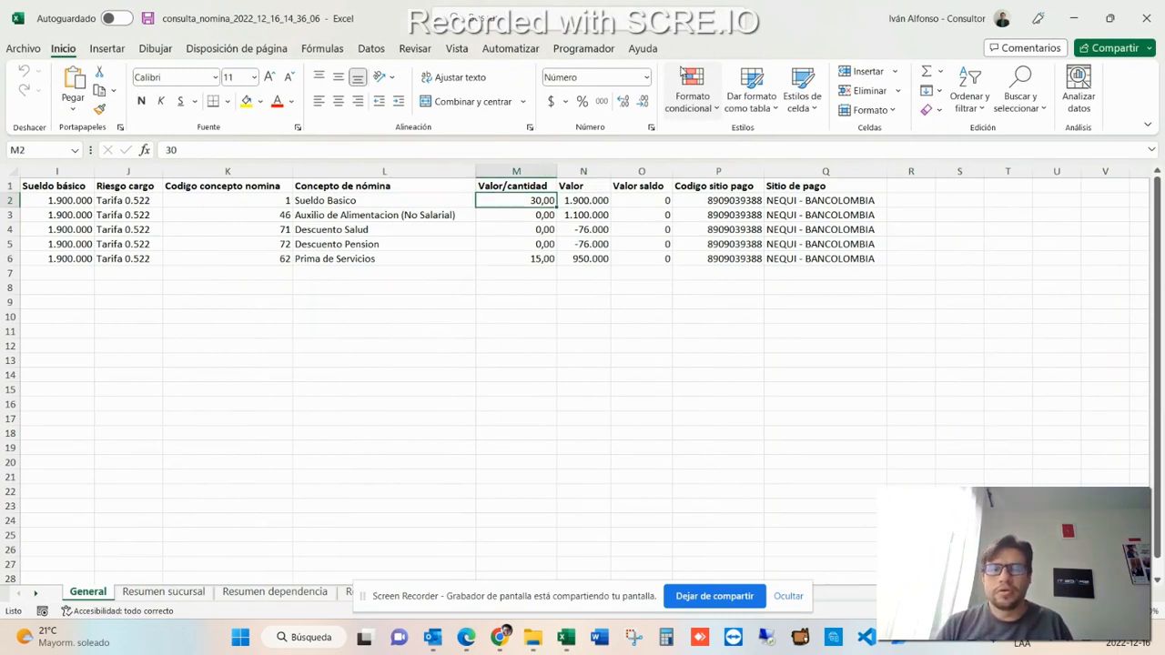
{"action": "key", "text": "Right"}
{"action": "key", "text": "Left"}
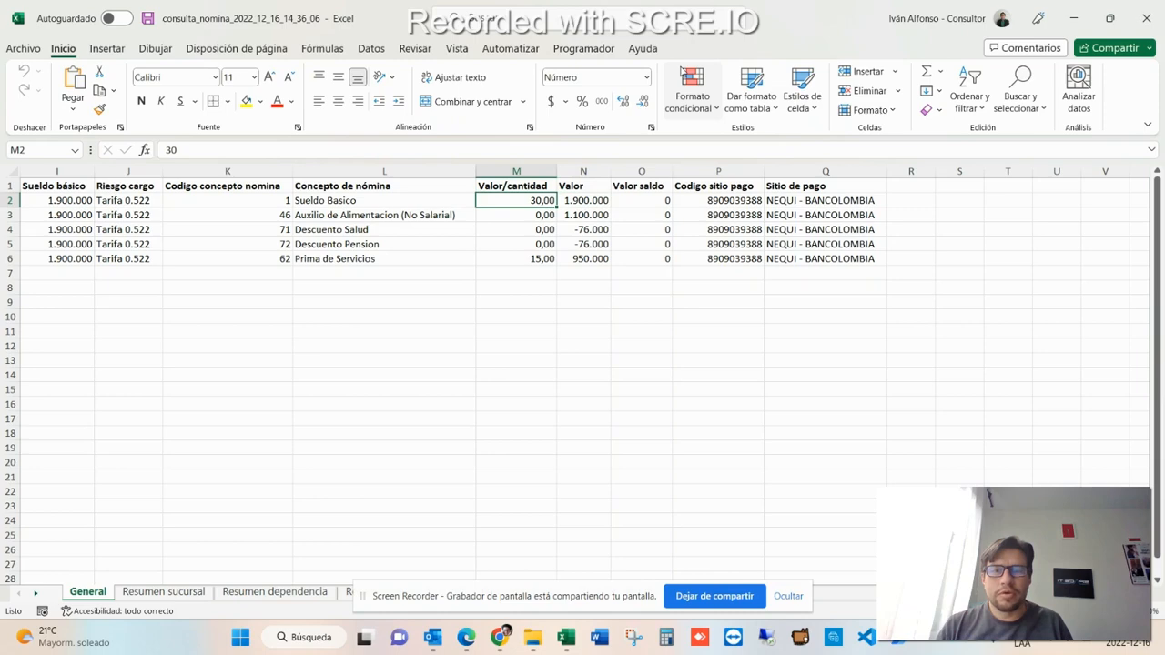
{"action": "key", "text": "Right"}
{"action": "key", "text": "Down"}
{"action": "key", "text": "Down"}
{"action": "key", "text": "Down"}
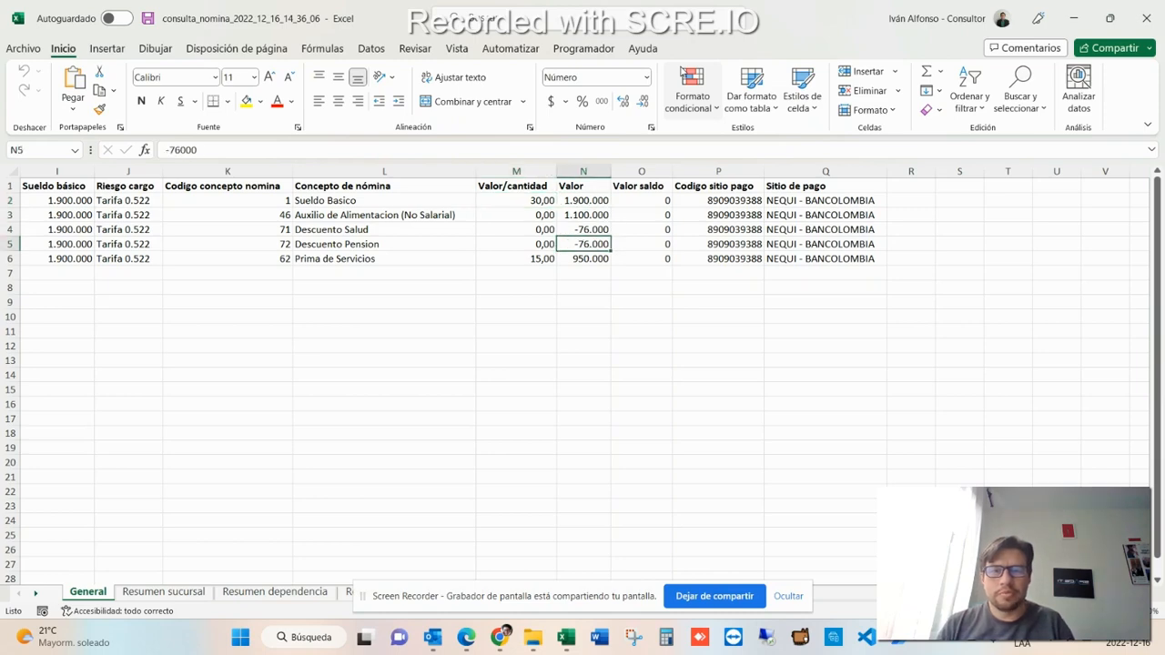
{"action": "key", "text": "ctrl+Home"}
{"action": "left_click", "coordinate": [1145, 18]}
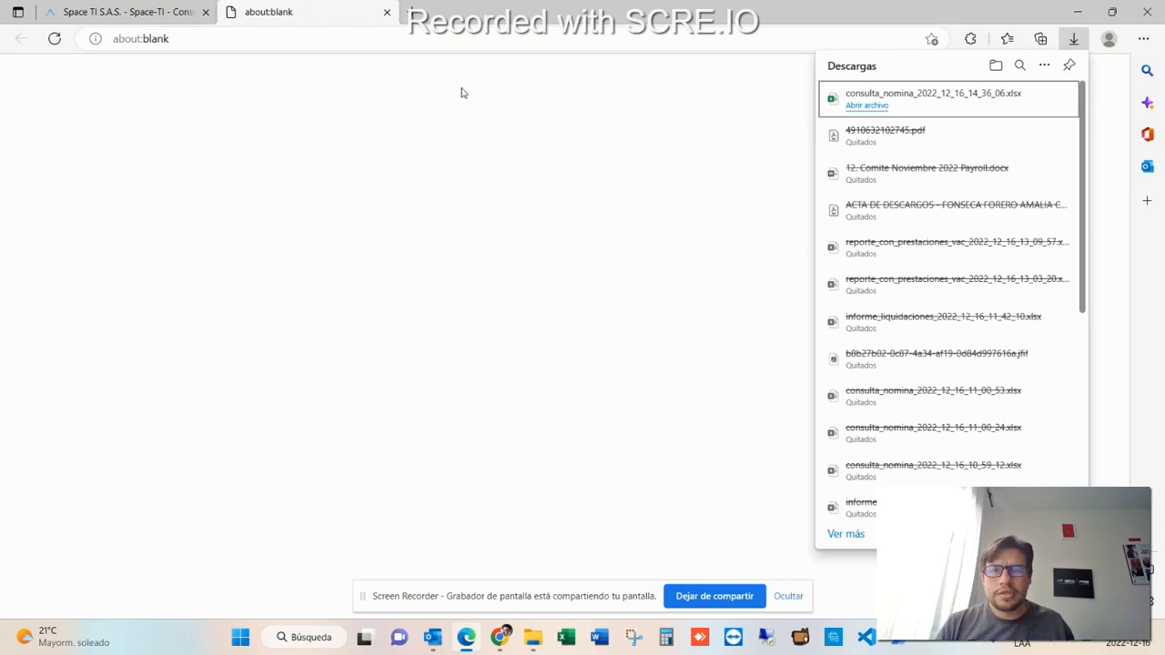
- Return to the Space-TI browser tab and open the Parámetros menu in the sidebar
{"action": "left_click", "coordinate": [387, 12]}
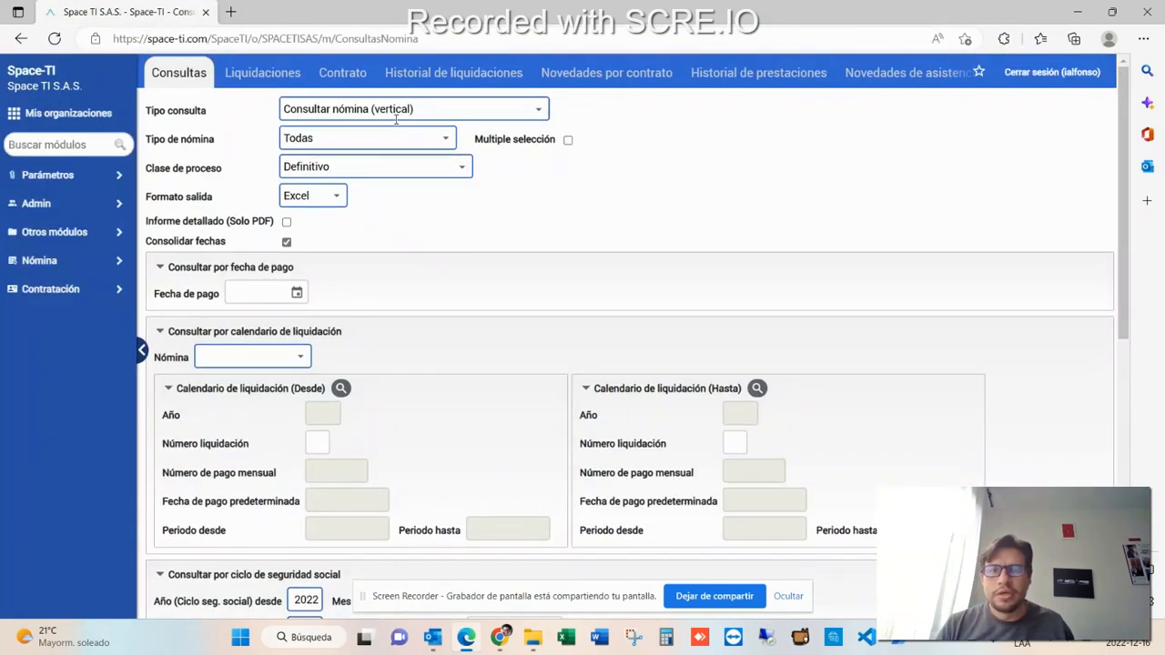
{"action": "left_click", "coordinate": [540, 110]}
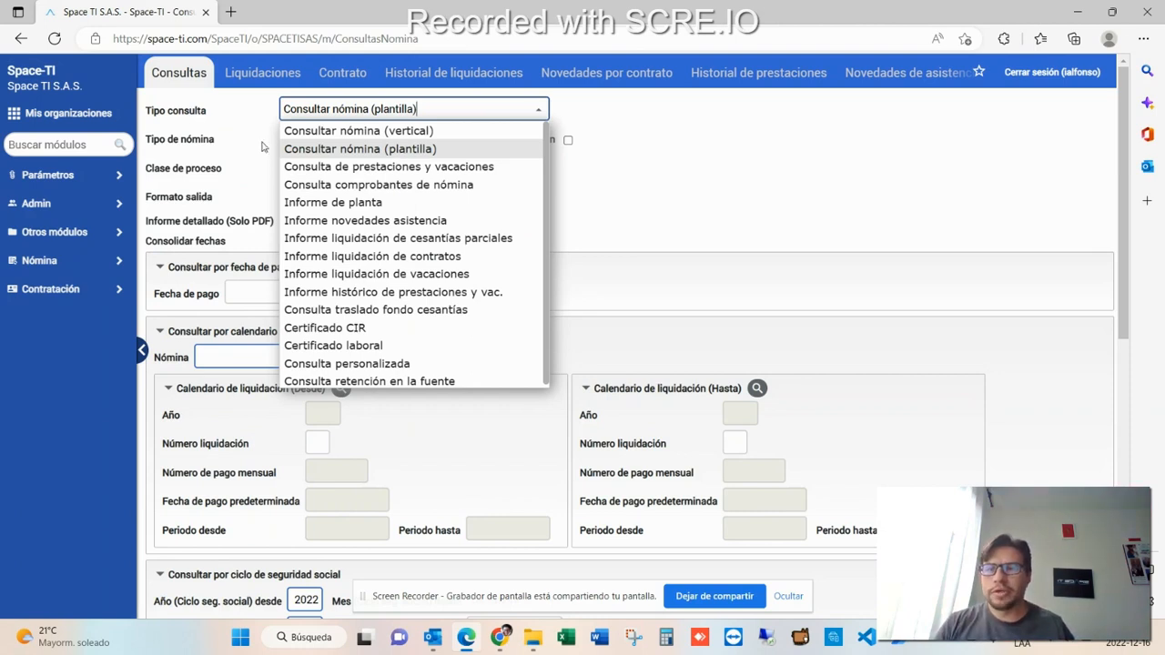
{"action": "left_click", "coordinate": [64, 268]}
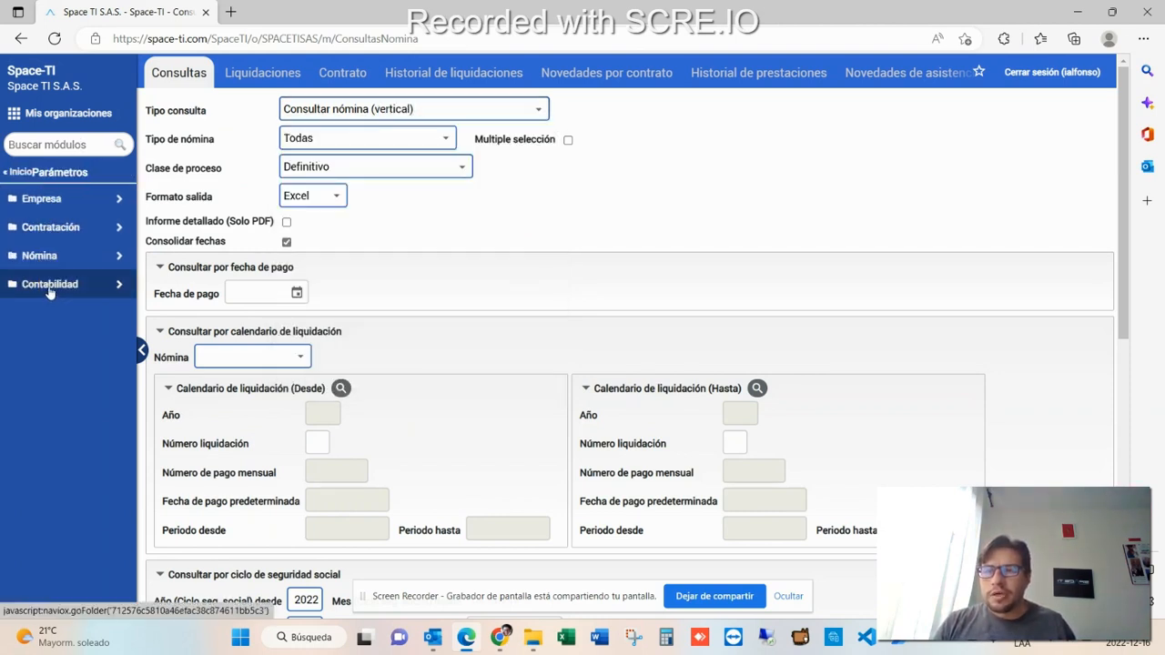
- Open the Formato plantillas module under the Nómina parameters by searching the module list for "formato pl"
{"action": "left_click", "coordinate": [52, 256]}
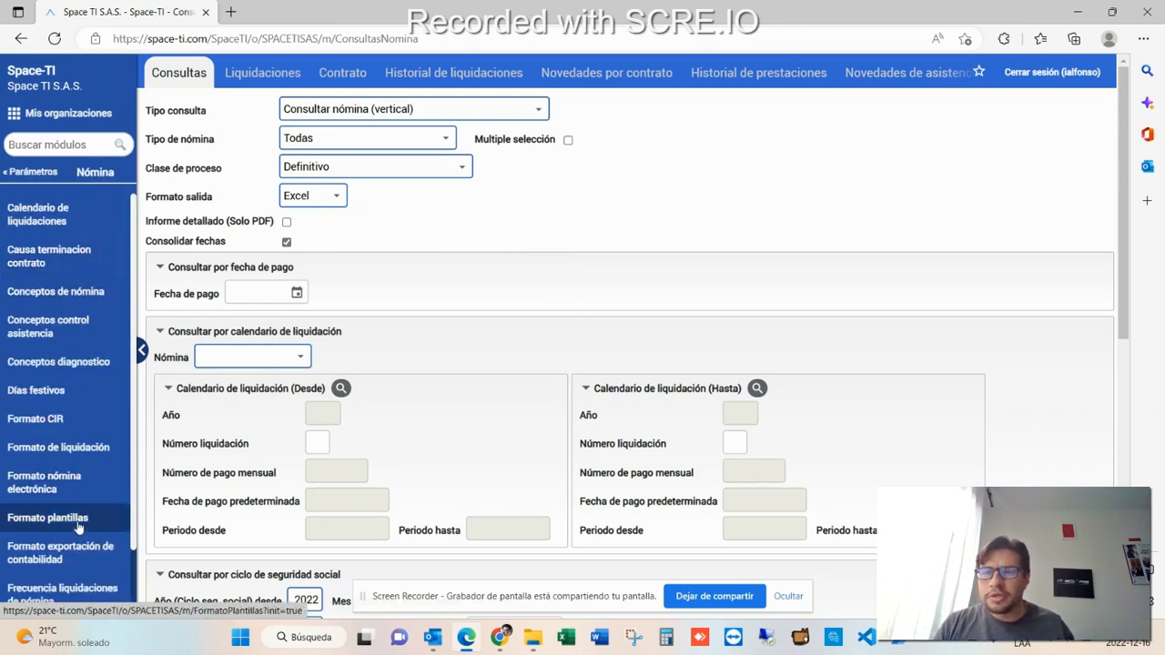
{"action": "left_click", "coordinate": [24, 147]}
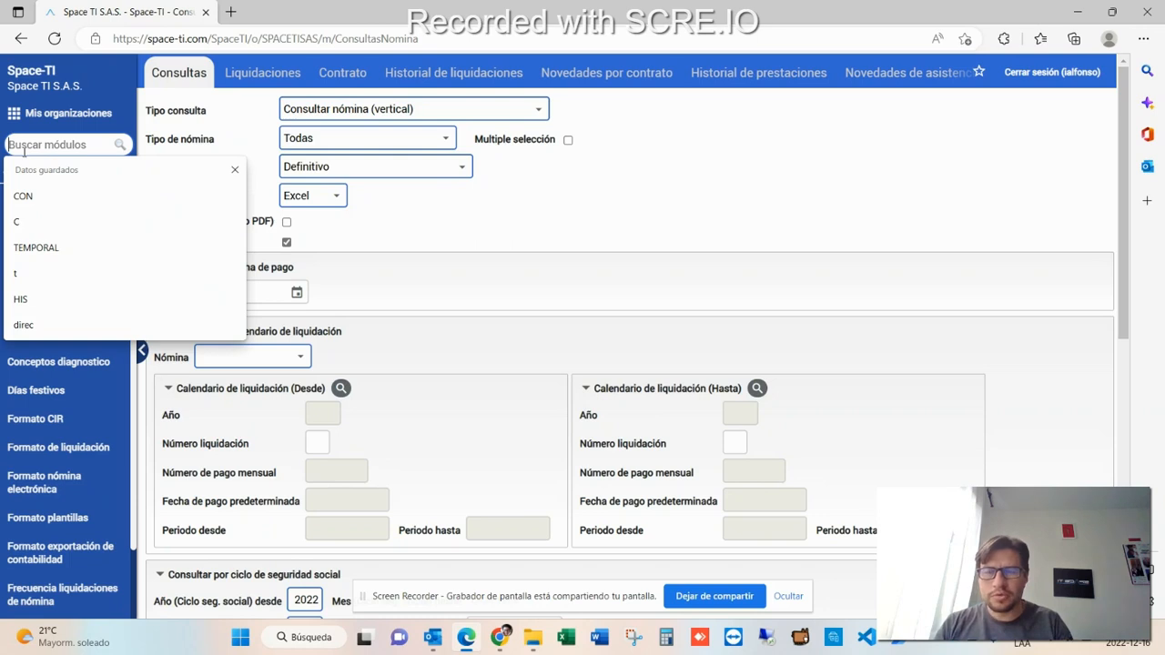
{"action": "type", "text": "formato pl"}
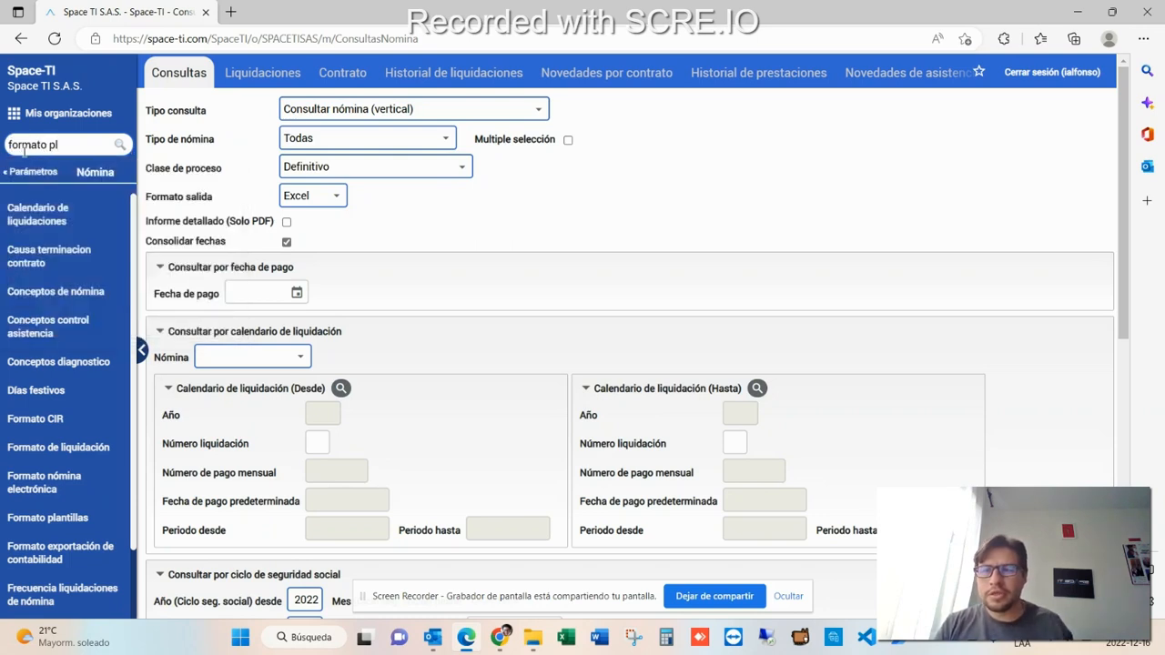
{"action": "left_click", "coordinate": [57, 282]}
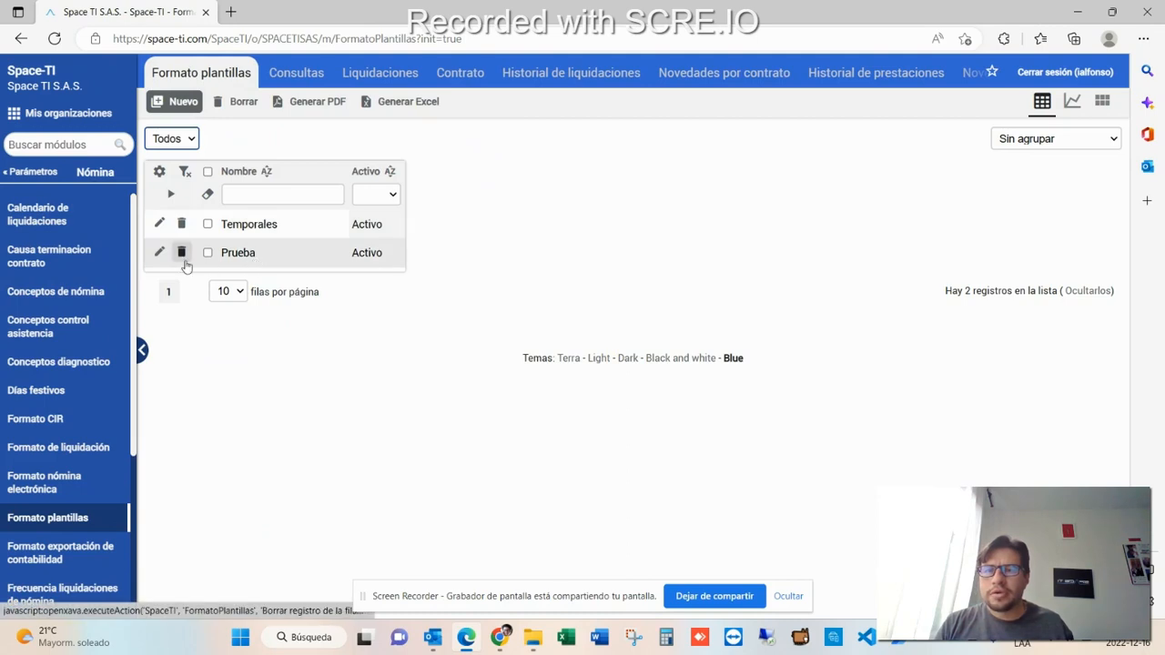
- Delete the Prueba template from the list of template formats
{"action": "left_click", "coordinate": [182, 253]}
{"action": "left_click", "coordinate": [600, 136]}
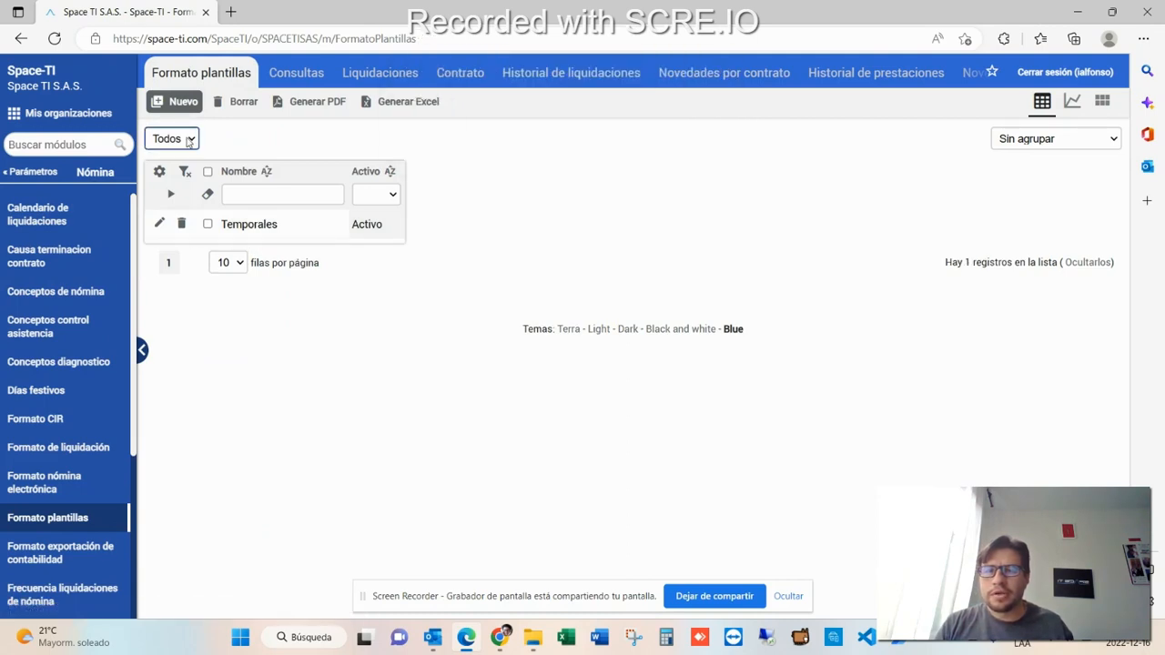
- Create a new template format named Calculo de Nomina
{"action": "left_click", "coordinate": [177, 101]}
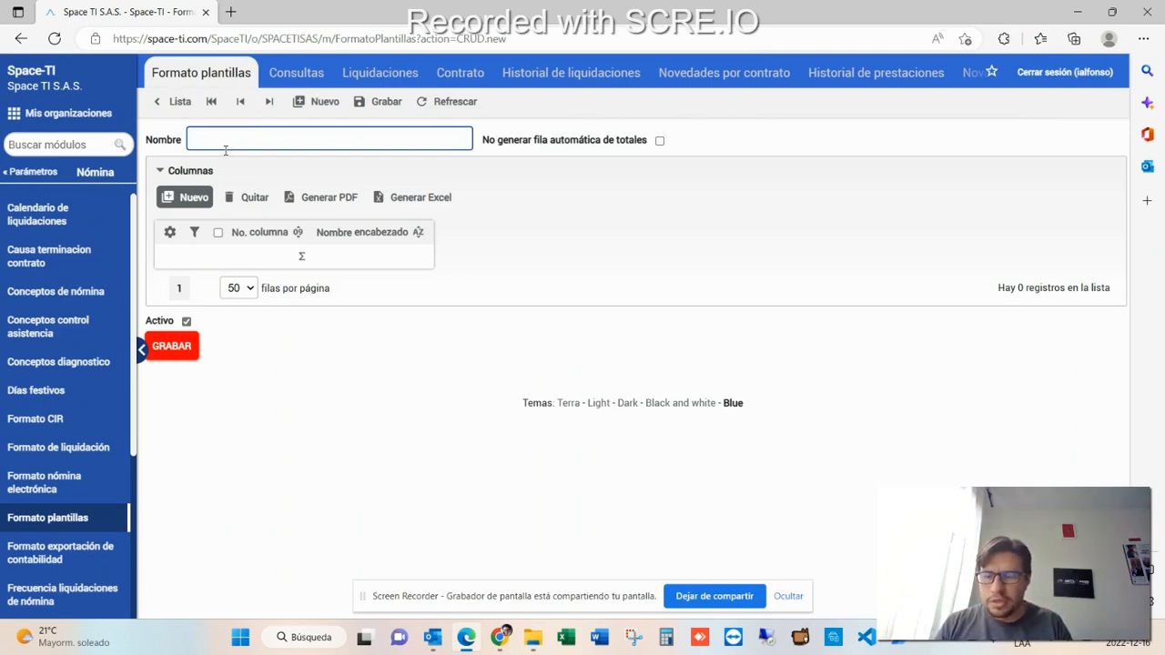
{"action": "type", "text": "Ca"}
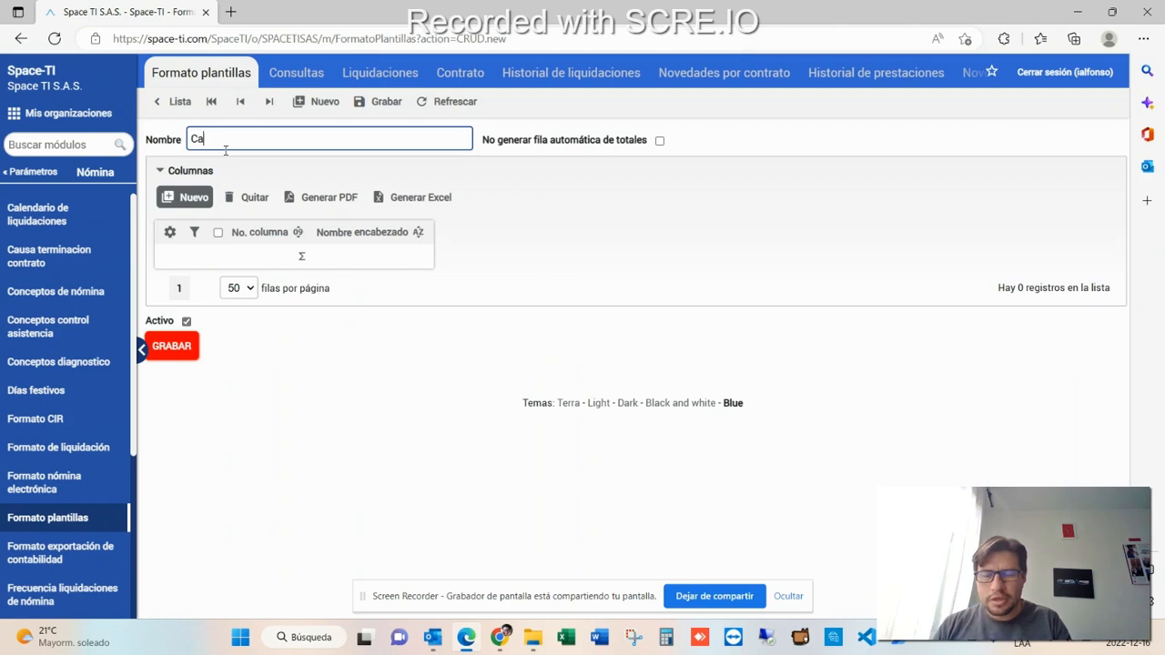
{"action": "type", "text": "lculo de Nomina"}
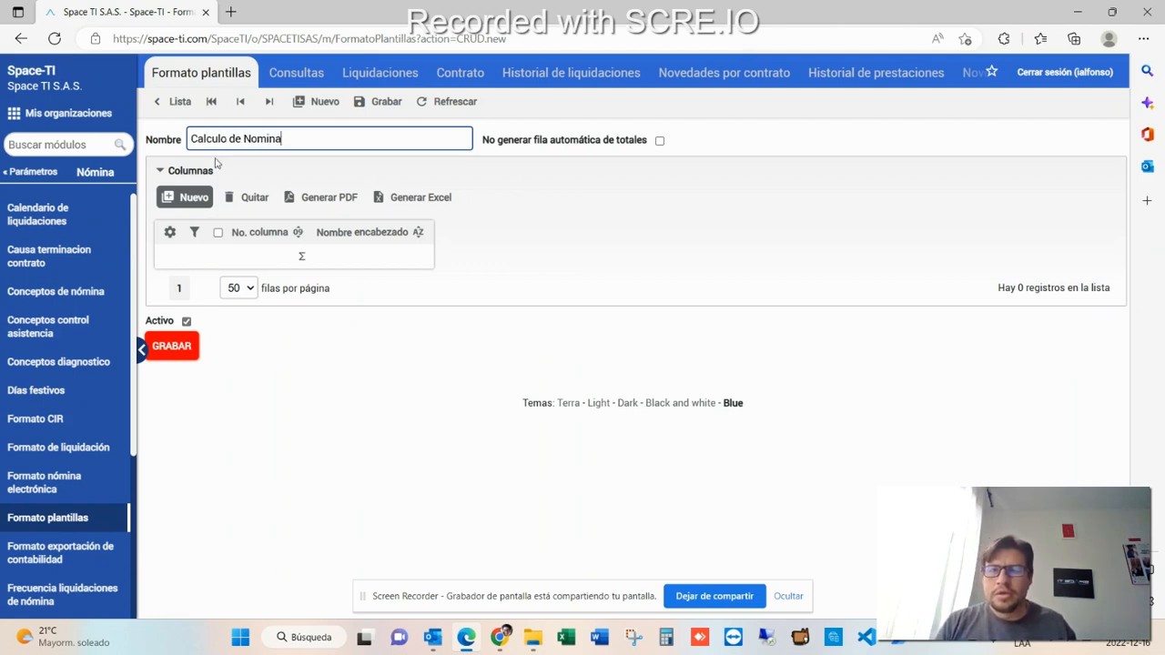
- Add a column numbered 10 headed Identificacion, excluded from summary and consolidation, with information origin Información contrato
{"action": "left_click", "coordinate": [182, 199]}
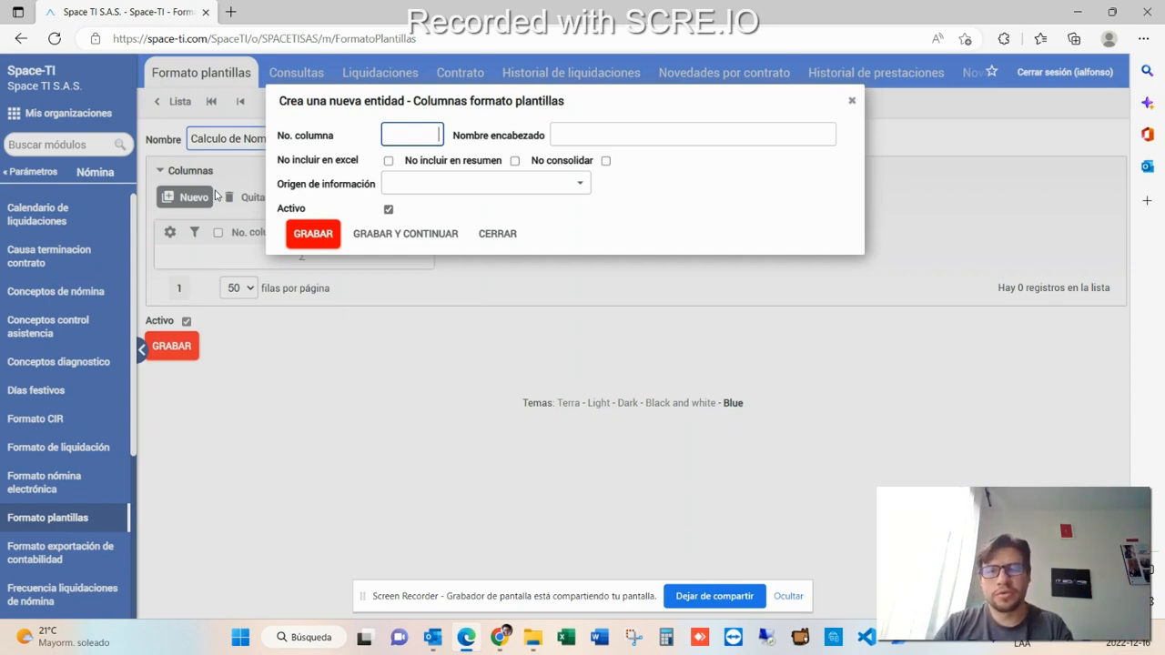
{"action": "type", "text": "10"}
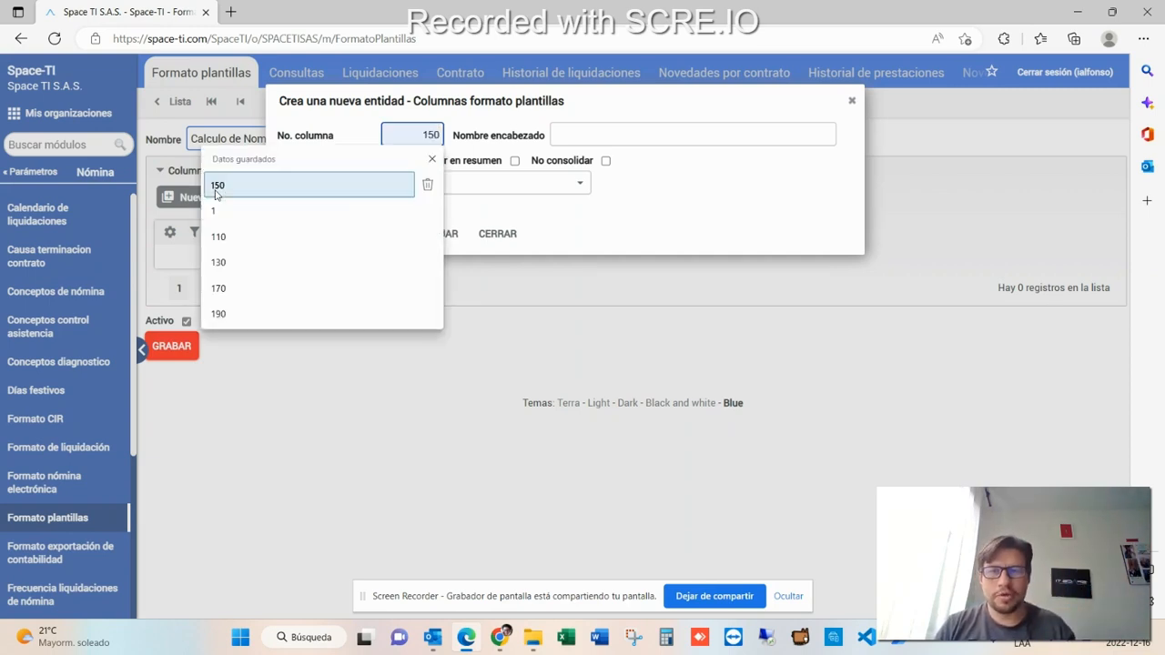
{"action": "key", "text": "Tab"}
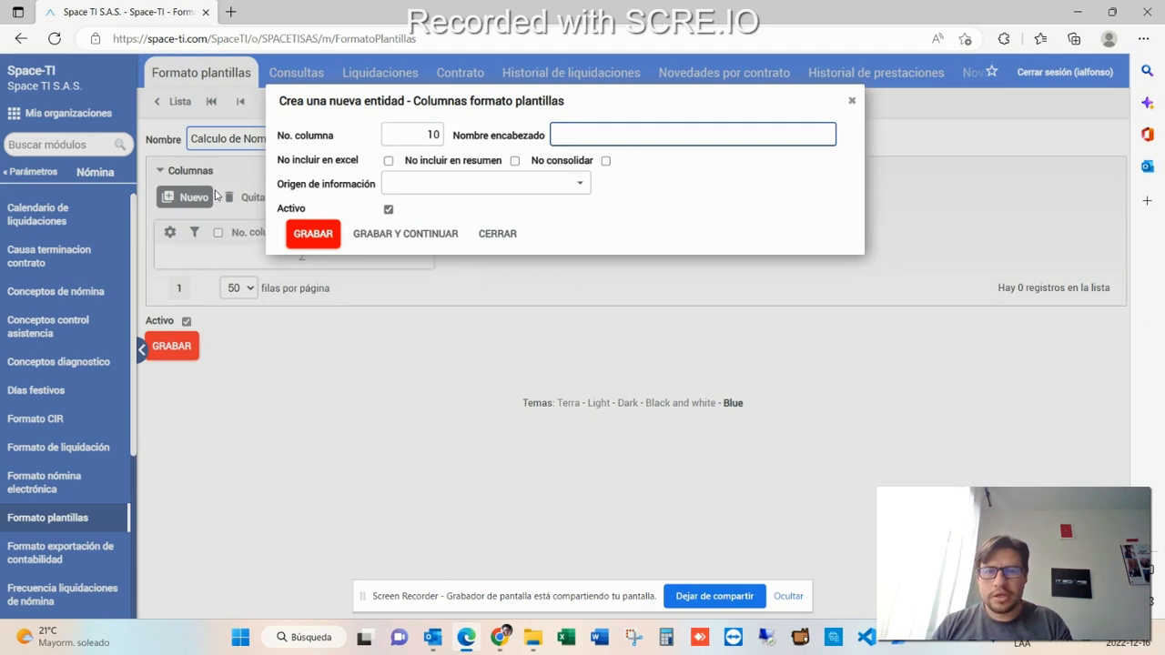
{"action": "type", "text": "Identificacion"}
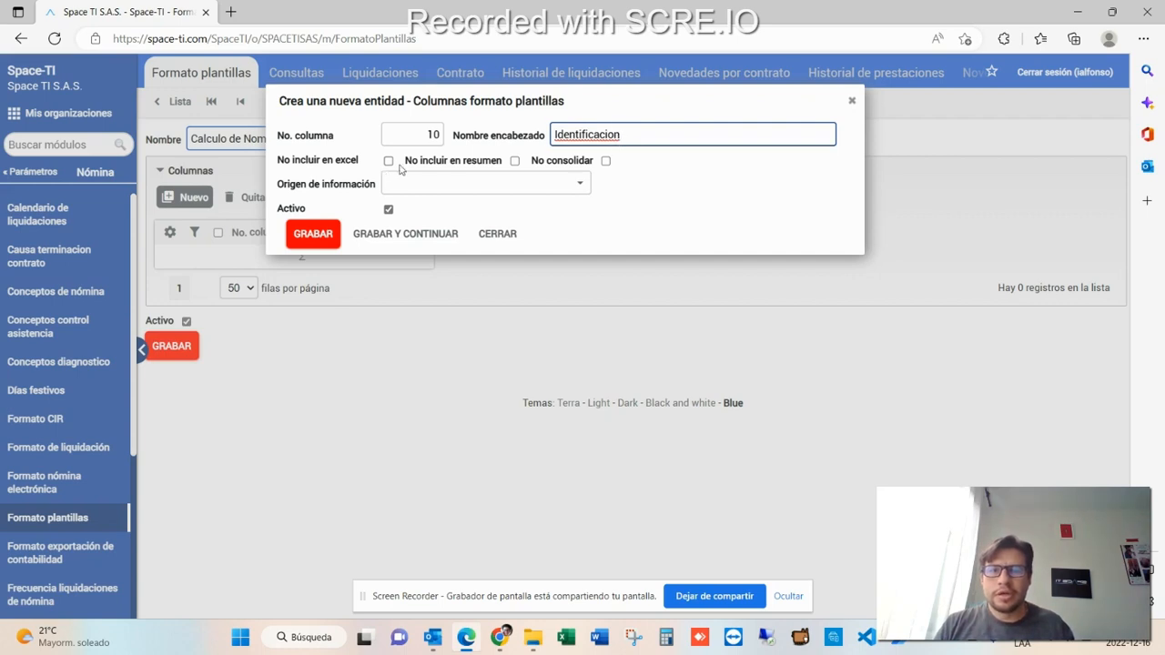
{"action": "left_click", "coordinate": [514, 161]}
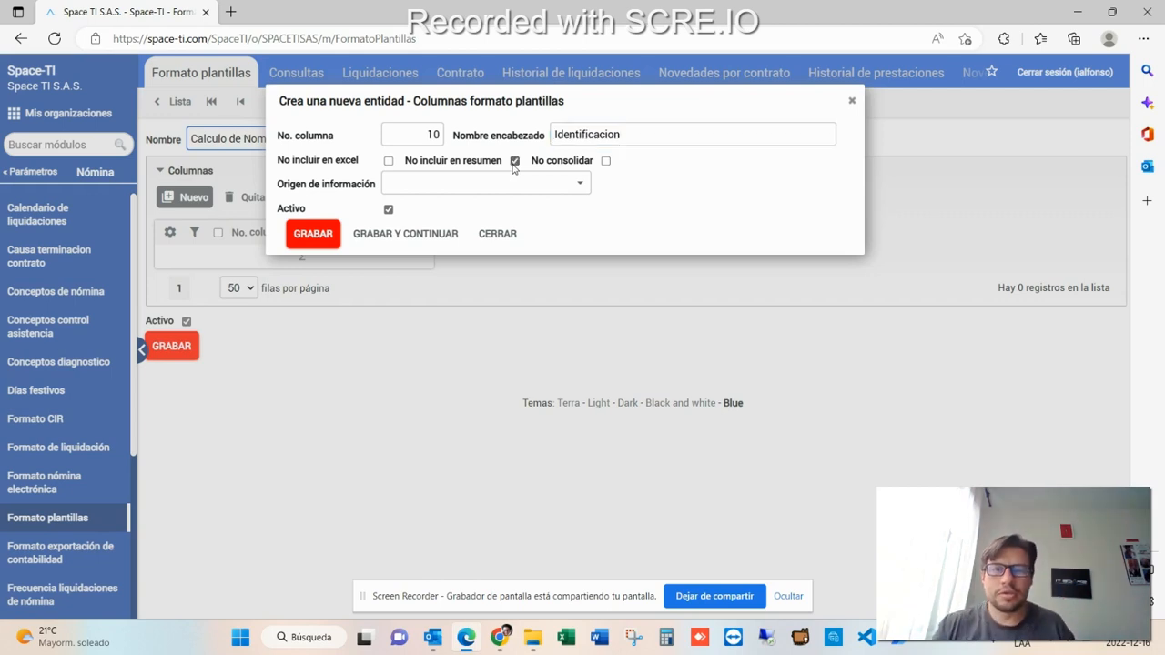
{"action": "left_click", "coordinate": [606, 161]}
{"action": "left_click", "coordinate": [581, 184]}
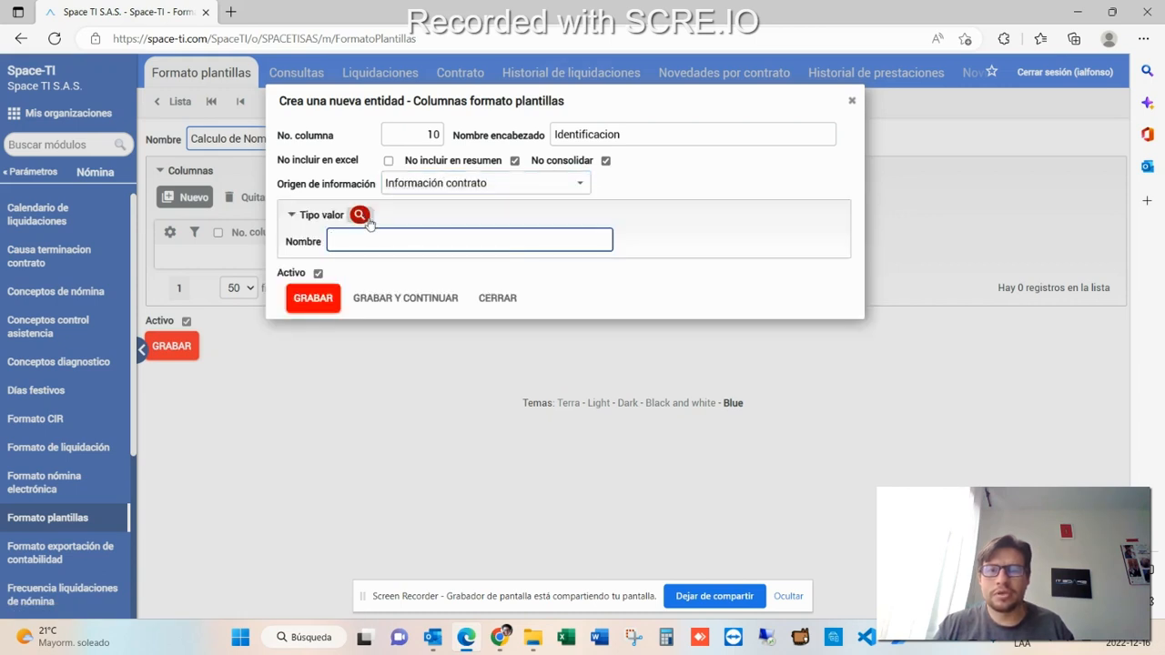
- Set the column's value type to Número de identificación and save it, continuing with a new column
{"action": "left_click", "coordinate": [360, 214]}
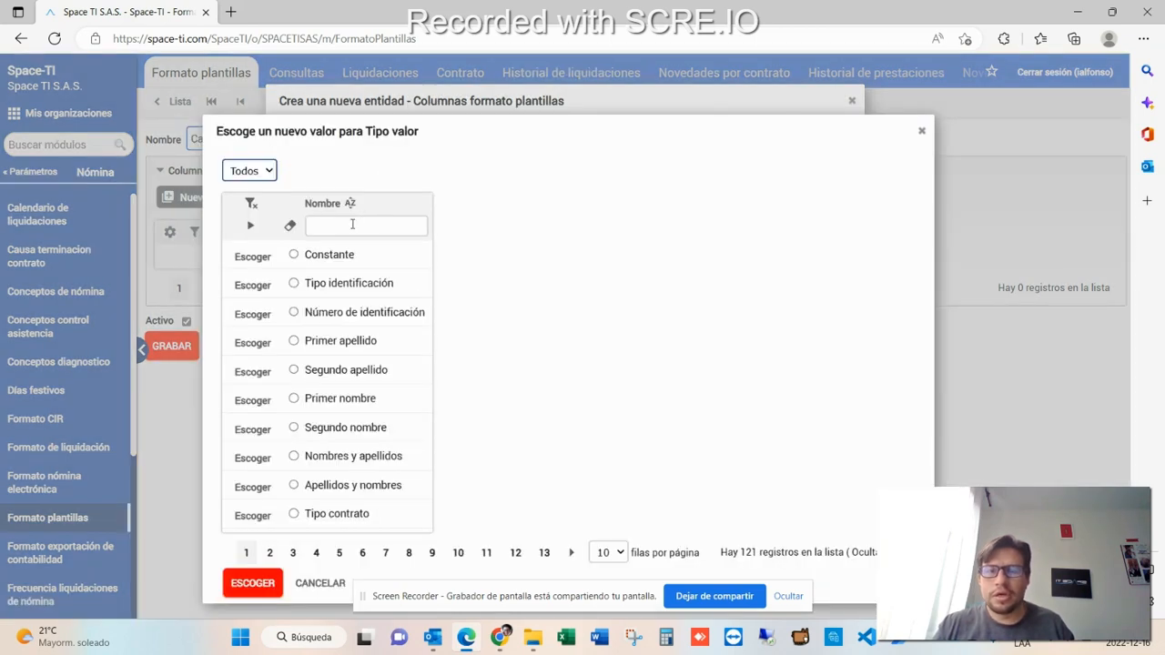
{"action": "left_click", "coordinate": [352, 224]}
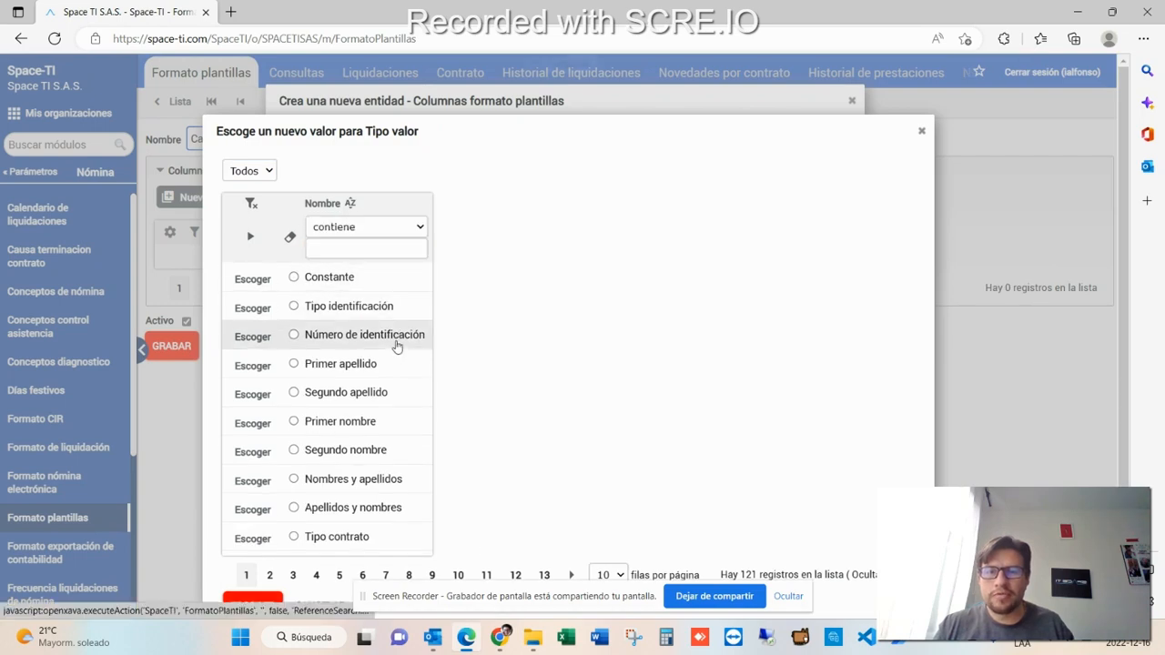
{"action": "left_click", "coordinate": [397, 345]}
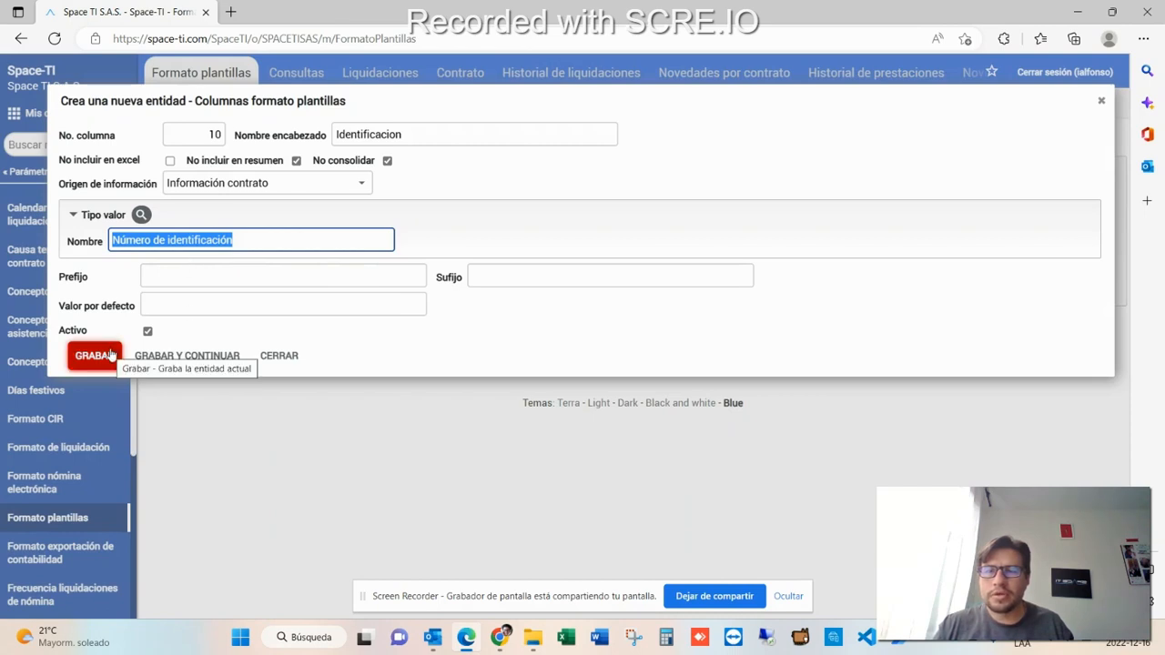
{"action": "left_click", "coordinate": [169, 282]}
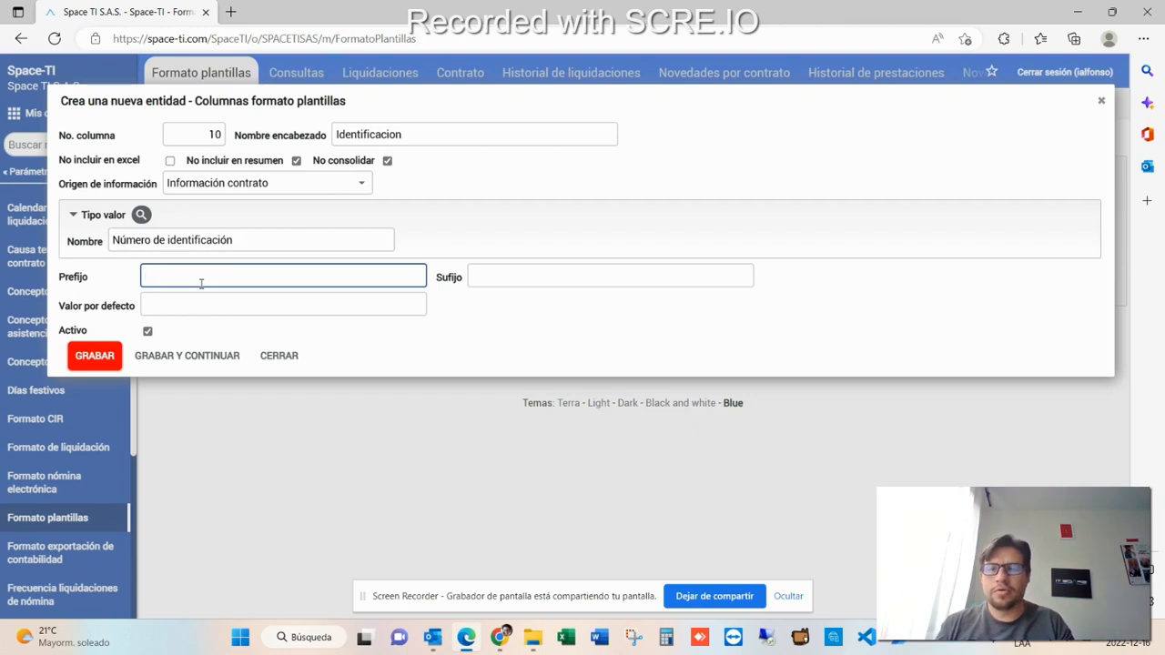
{"action": "key", "text": "Tab"}
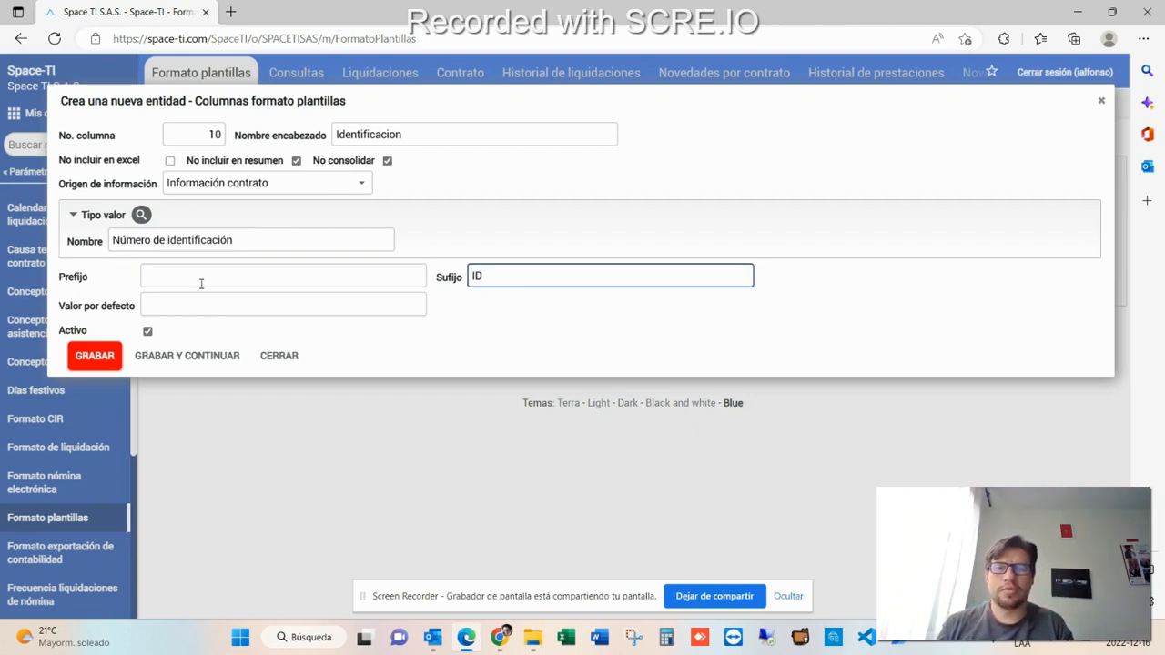
{"action": "left_click", "coordinate": [193, 272]}
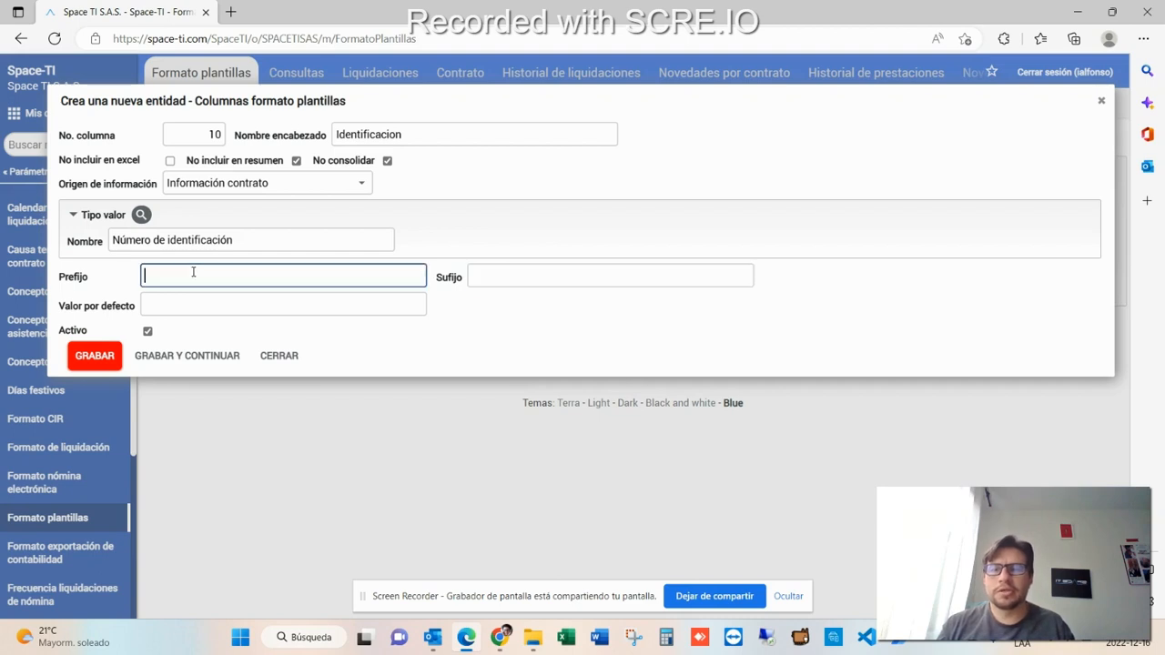
{"action": "left_click", "coordinate": [514, 275]}
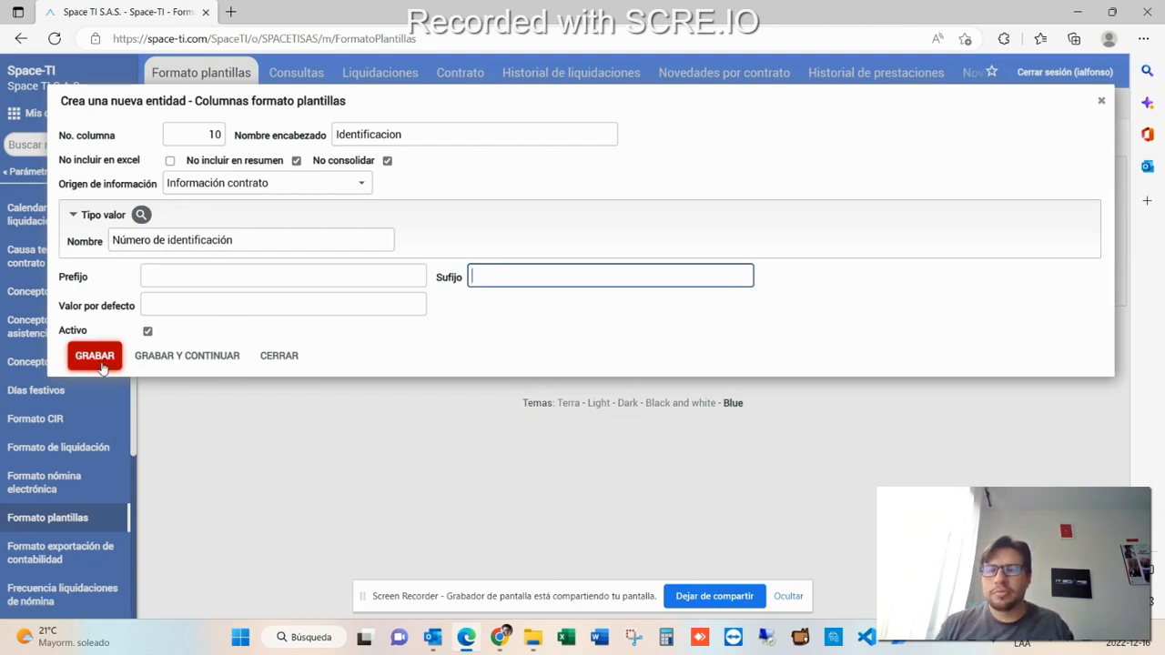
{"action": "left_click", "coordinate": [151, 356]}
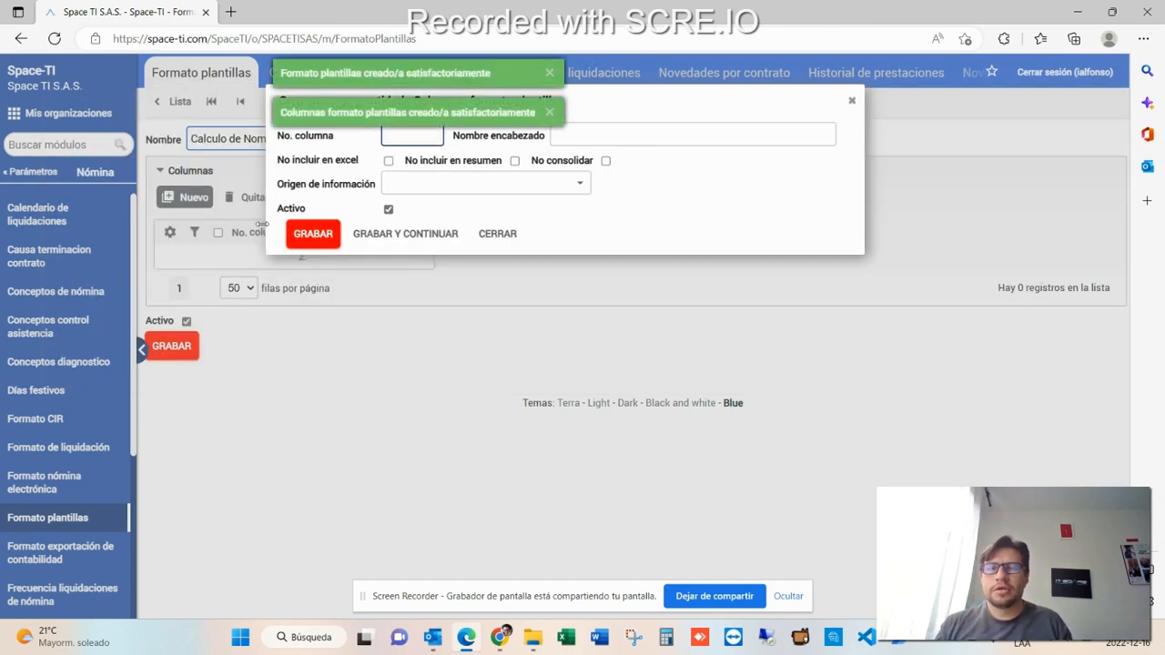
- Start column 20 headed Apellidos y Nombres, excluded from summary and consolidation
{"action": "type", "text": "20"}
{"action": "key", "text": "Tab"}
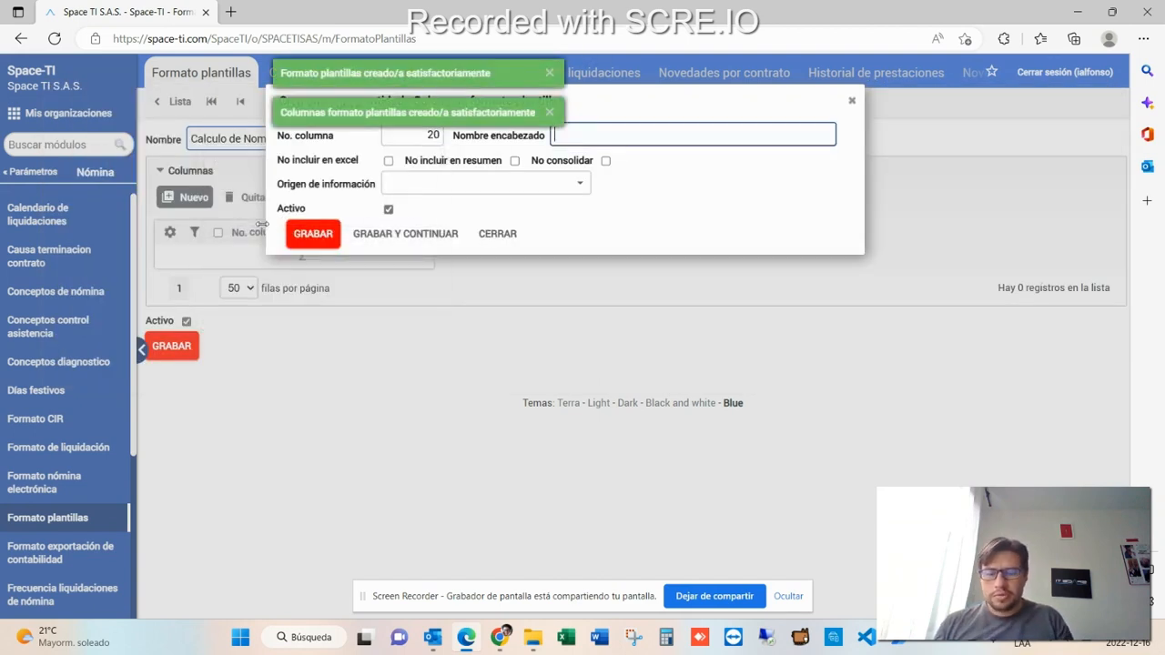
{"action": "type", "text": "Apel"}
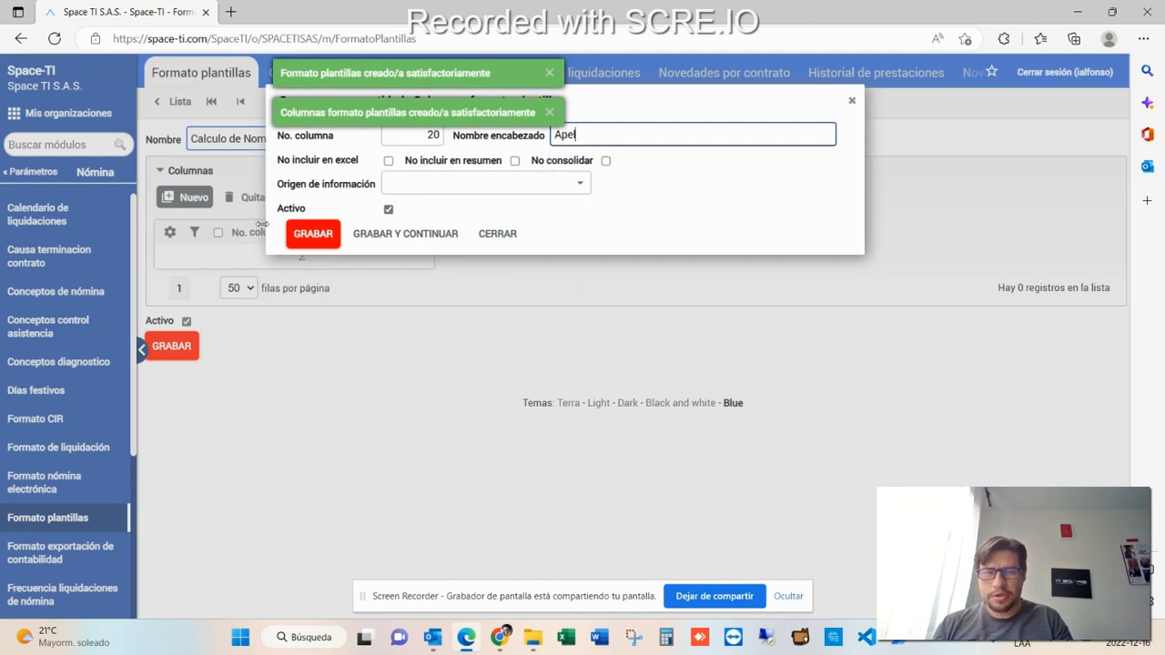
{"action": "type", "text": "lidos y Nombres"}
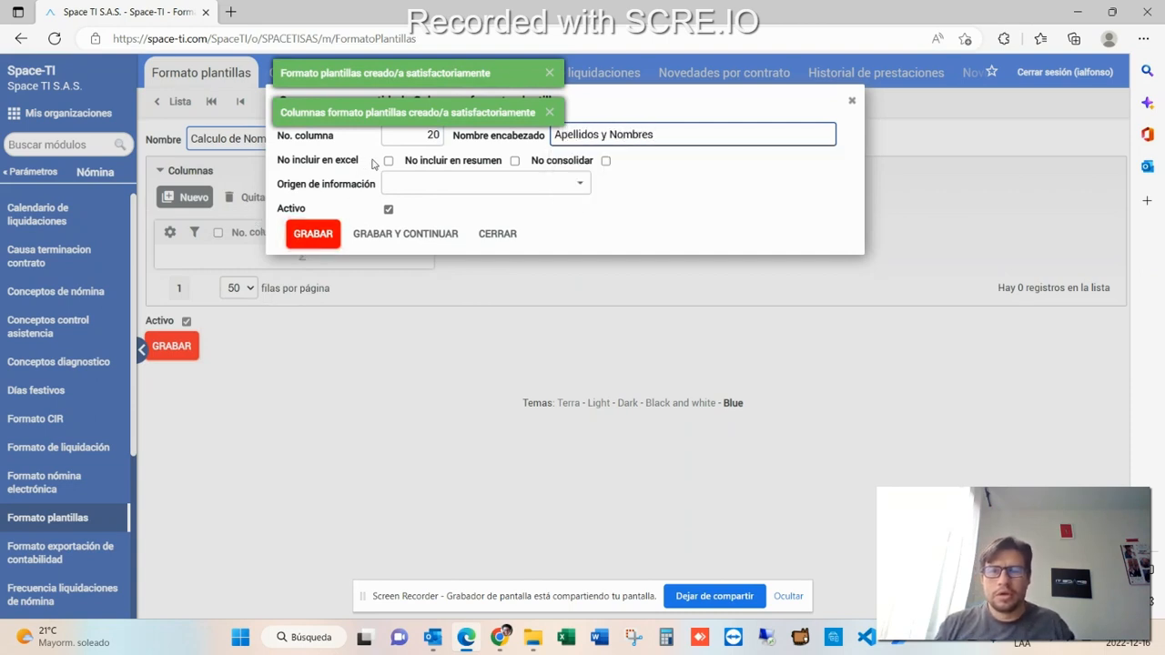
{"action": "left_click", "coordinate": [515, 162]}
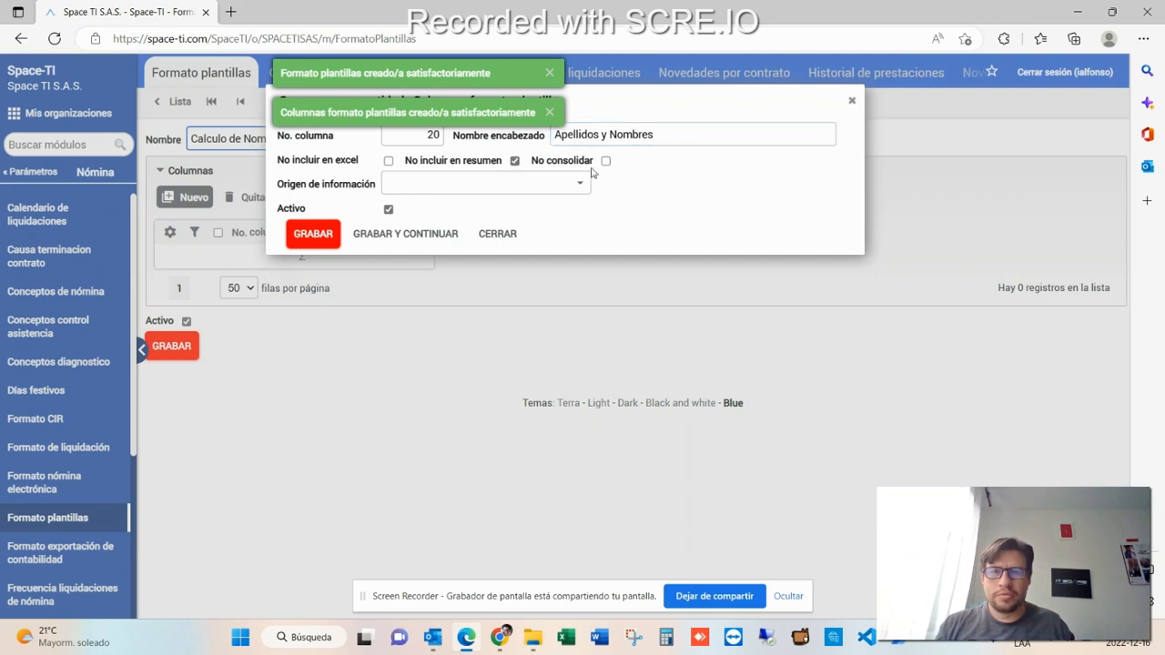
{"action": "left_click", "coordinate": [577, 186]}
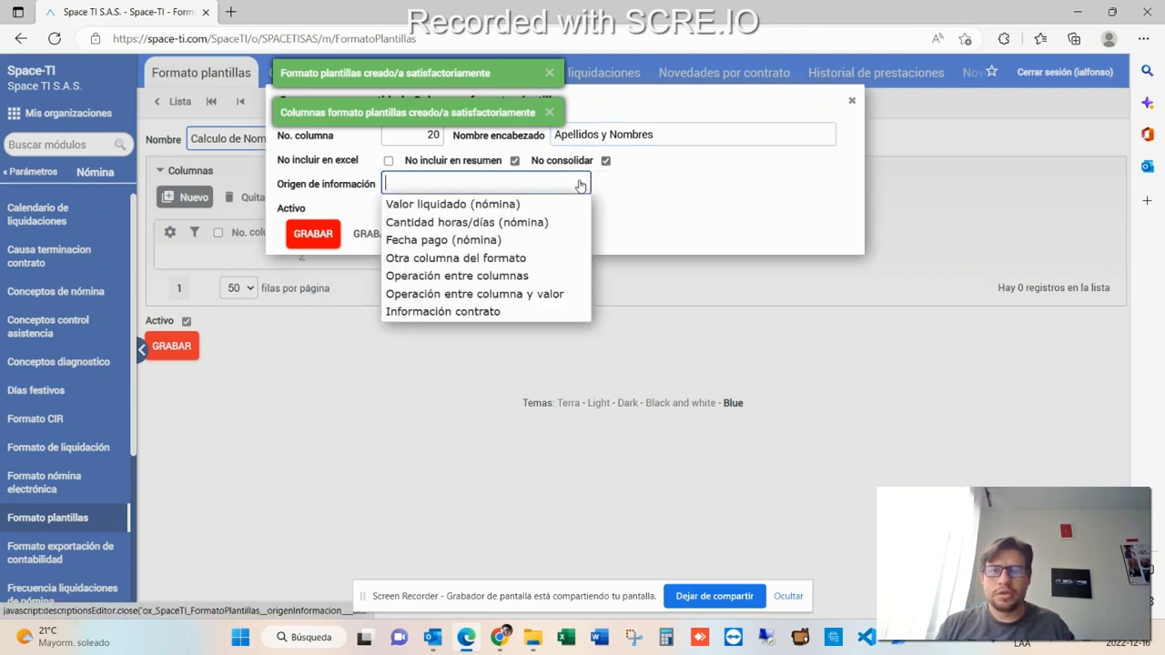
- Try to set the column's information origin to Información contrato and its value type to Apellidos y nombres
{"action": "left_click", "coordinate": [553, 311]}
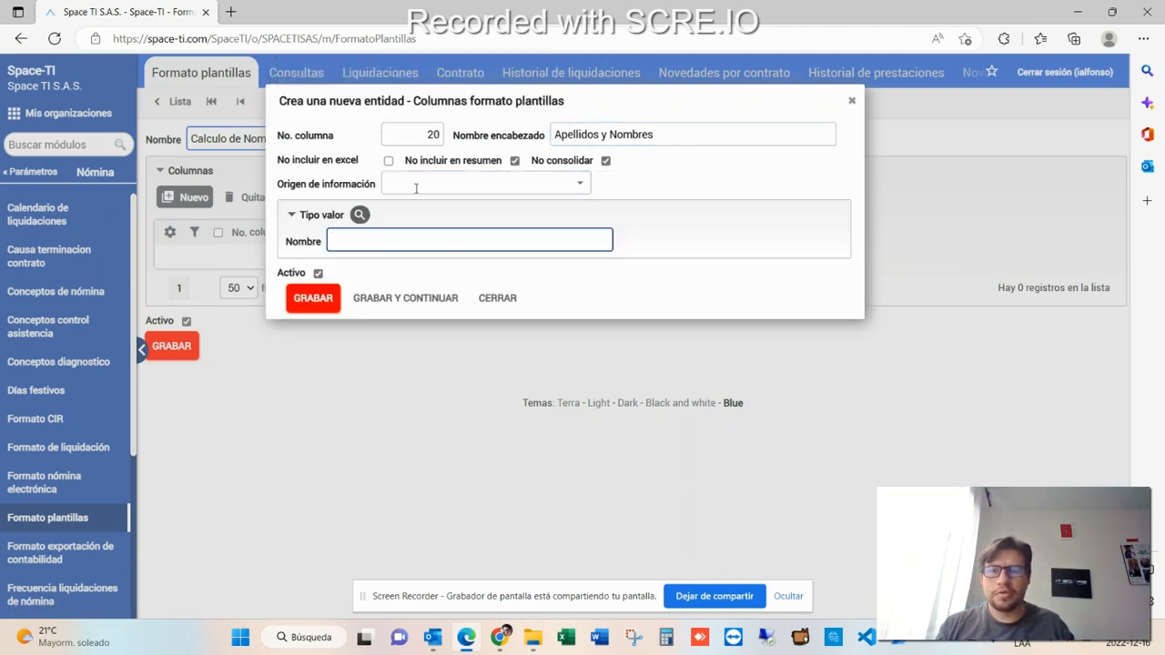
{"action": "left_click", "coordinate": [568, 186]}
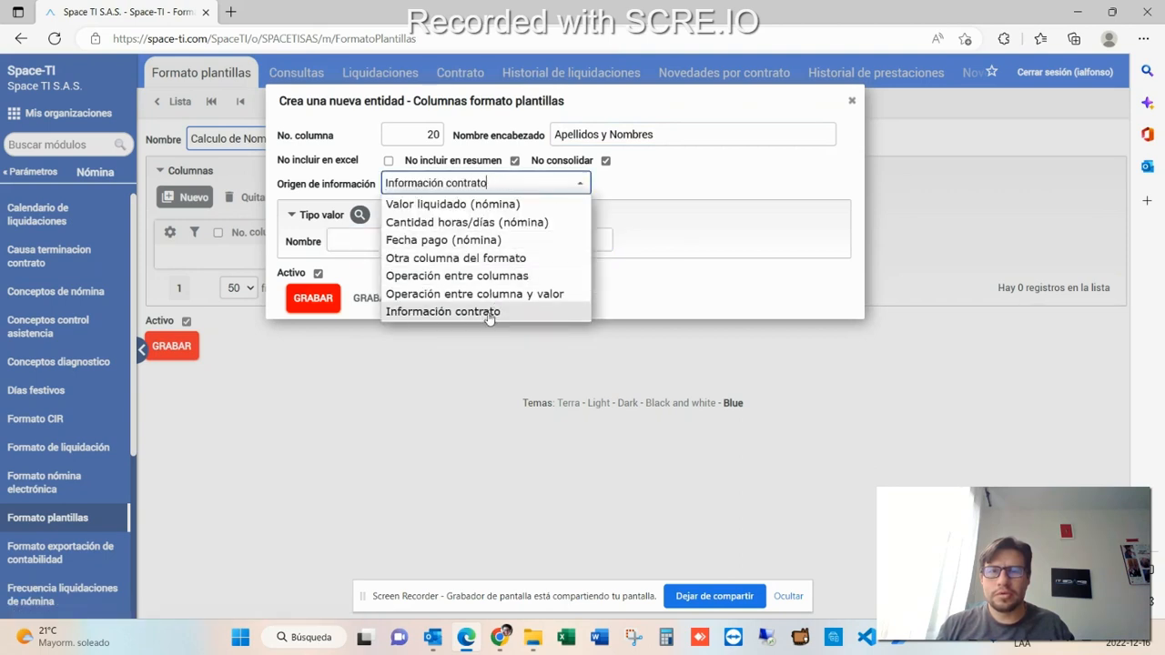
{"action": "left_click", "coordinate": [460, 311]}
{"action": "left_click", "coordinate": [360, 214]}
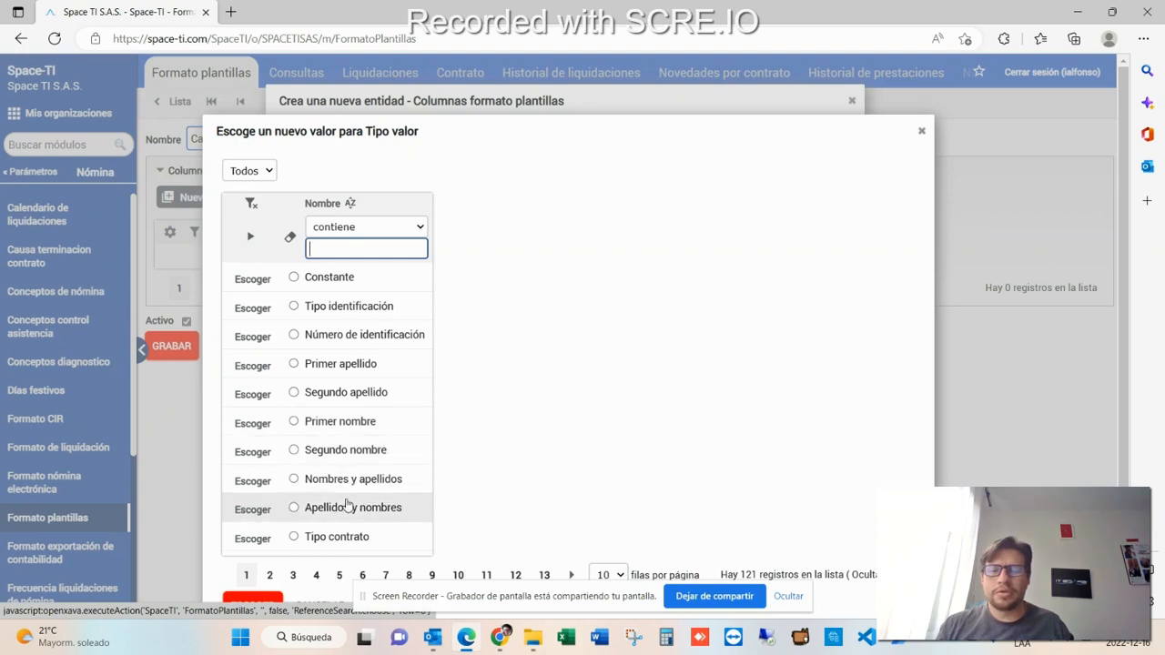
{"action": "key", "text": "Escape"}
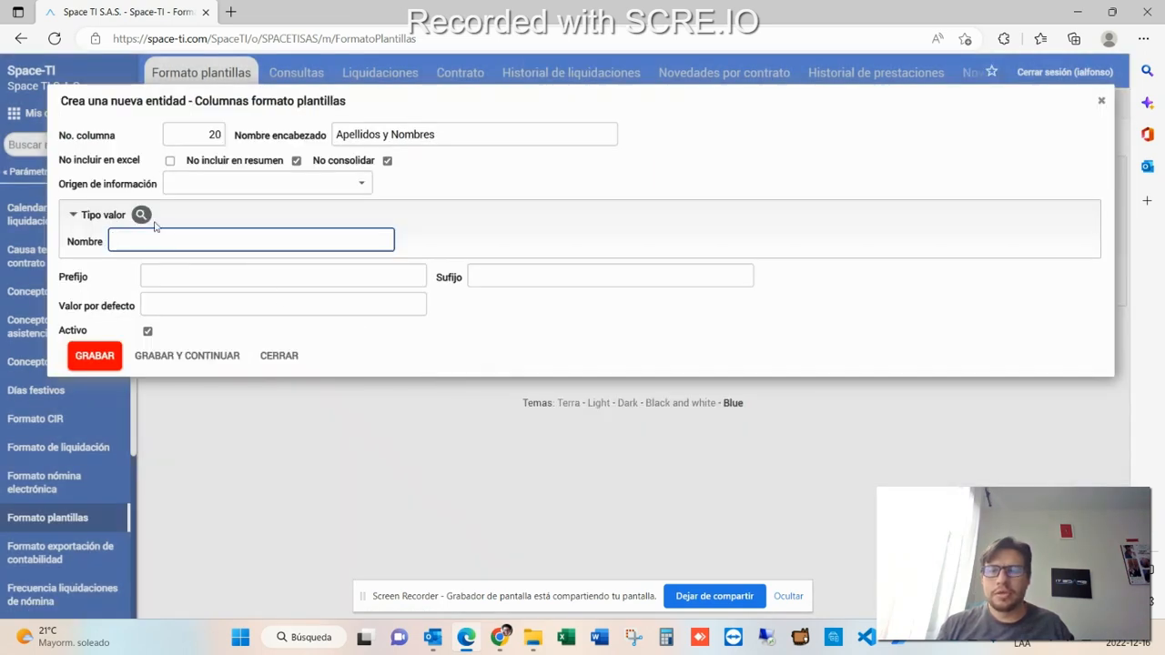
{"action": "left_click", "coordinate": [364, 185]}
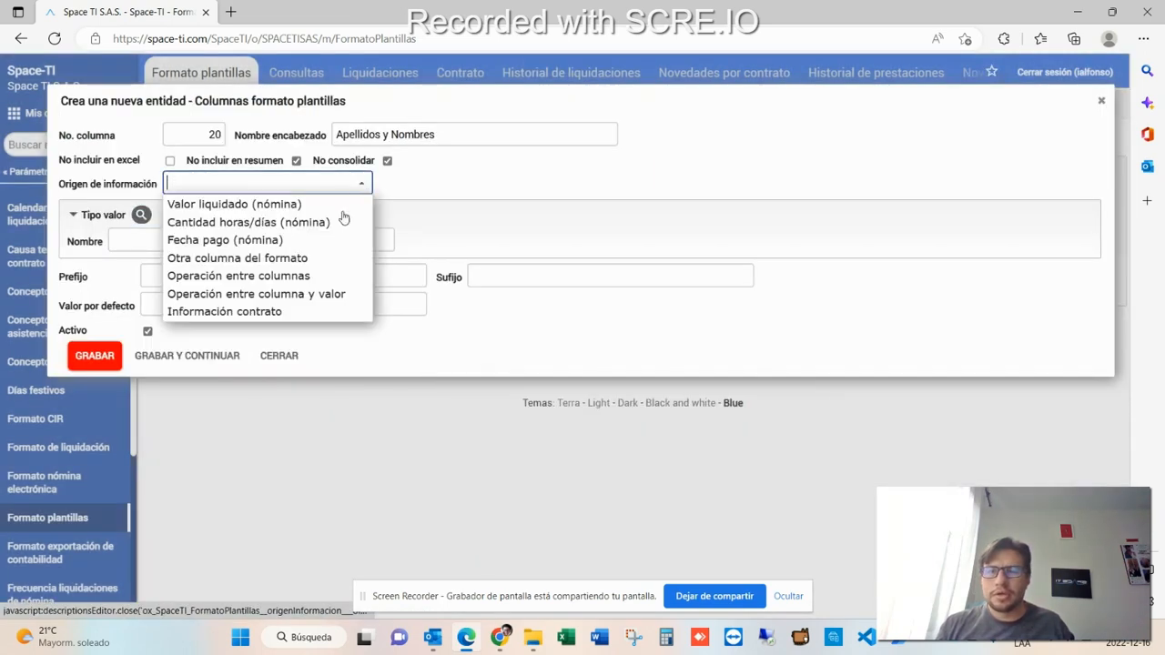
{"action": "left_click", "coordinate": [308, 309]}
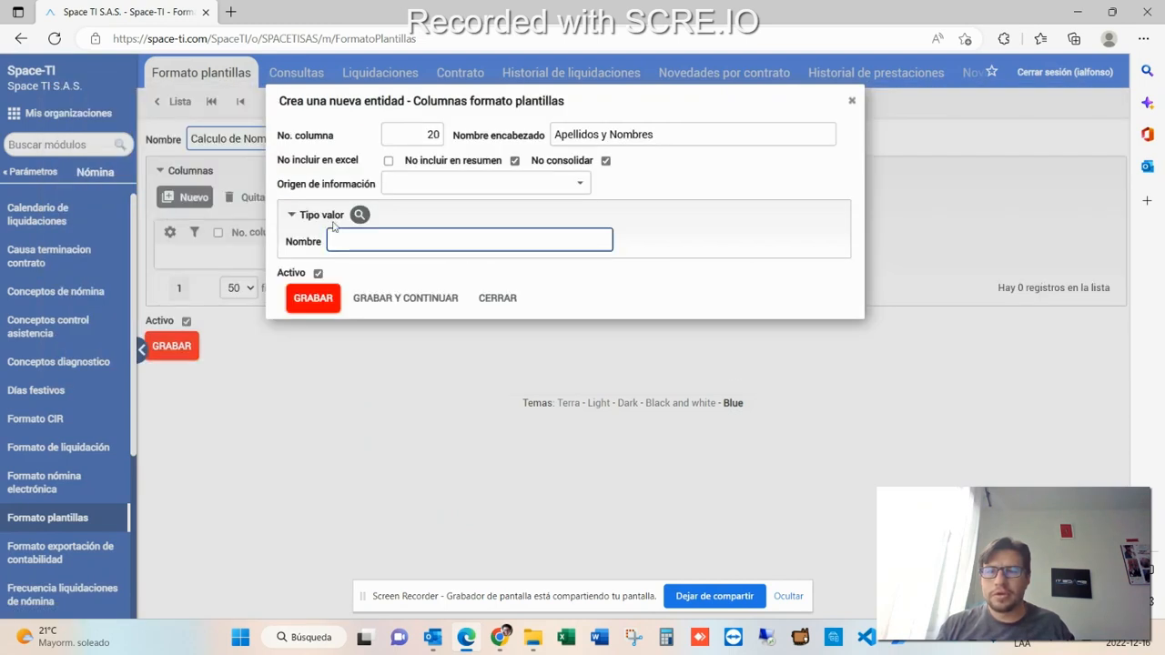
{"action": "left_click", "coordinate": [577, 186]}
{"action": "left_click", "coordinate": [445, 310]}
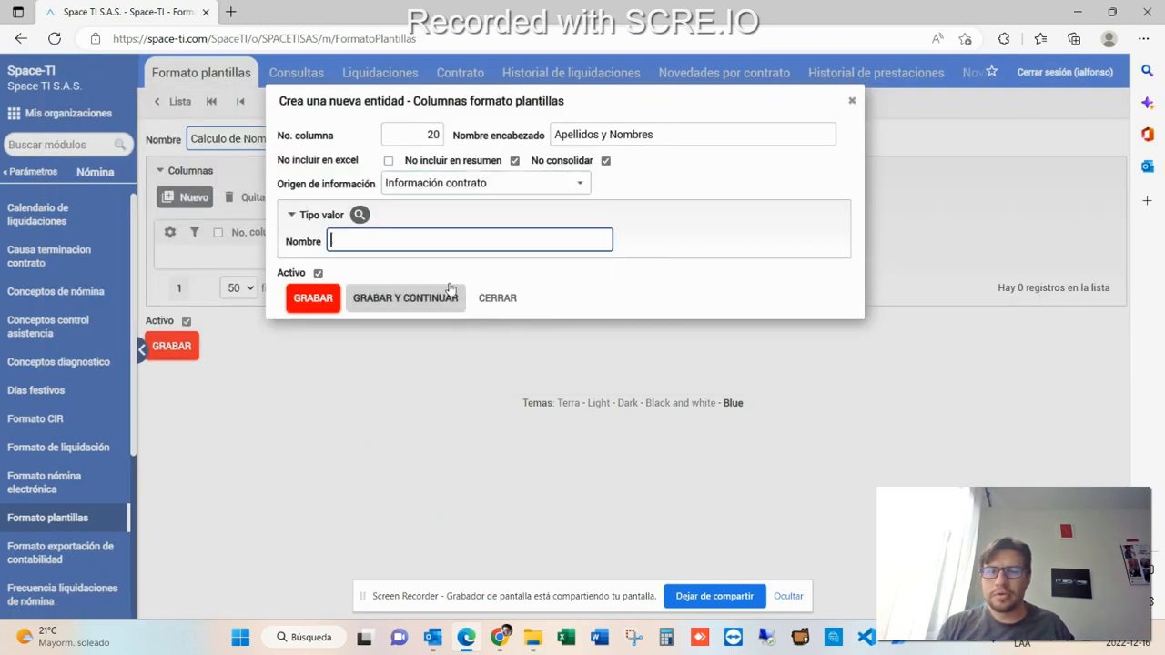
{"action": "left_click", "coordinate": [360, 214]}
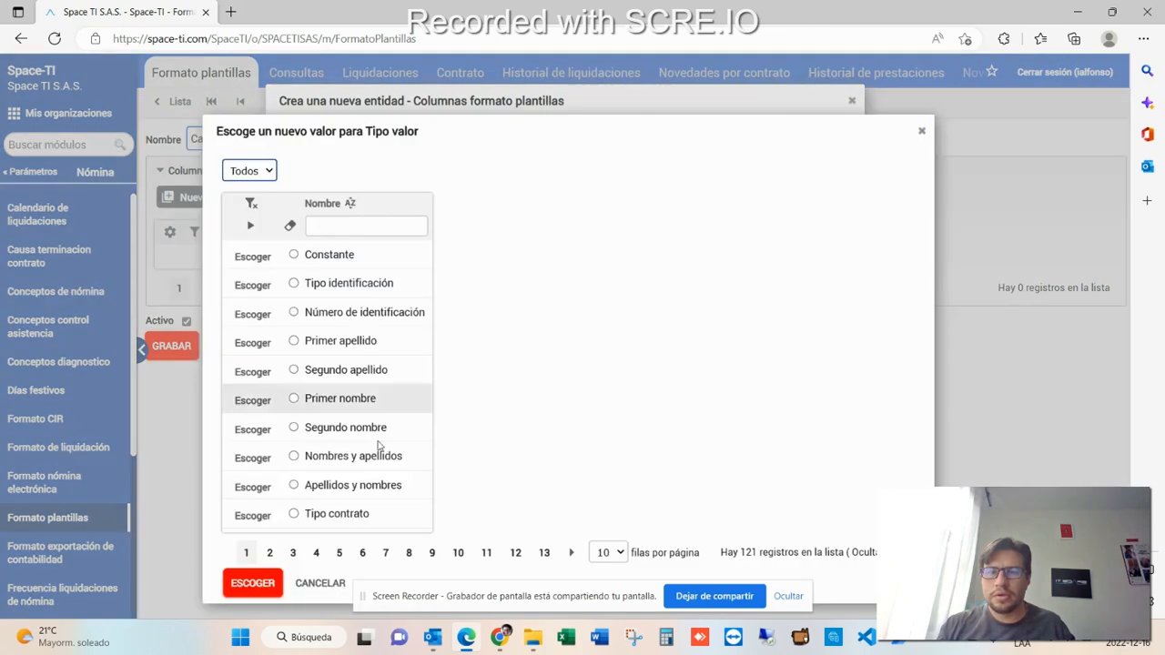
{"action": "left_click", "coordinate": [358, 489]}
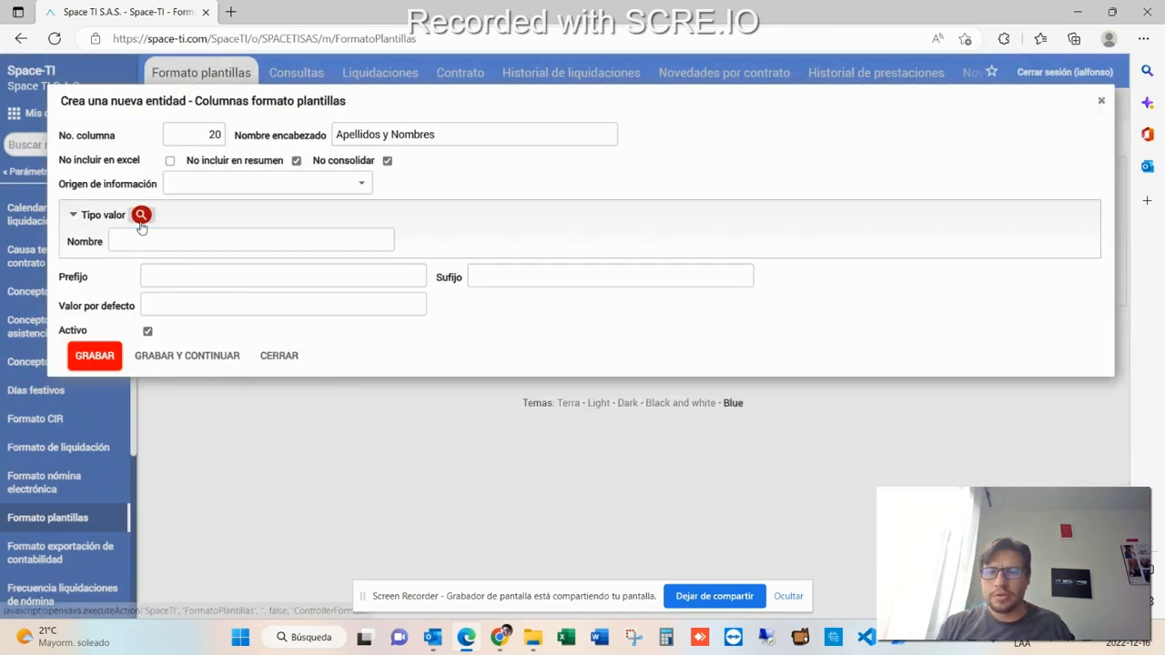
- Set the value type to Apellidos y nombres and the origin to Información contrato, then save and continue with a new column
{"action": "left_click", "coordinate": [141, 215]}
{"action": "left_click", "coordinate": [358, 489]}
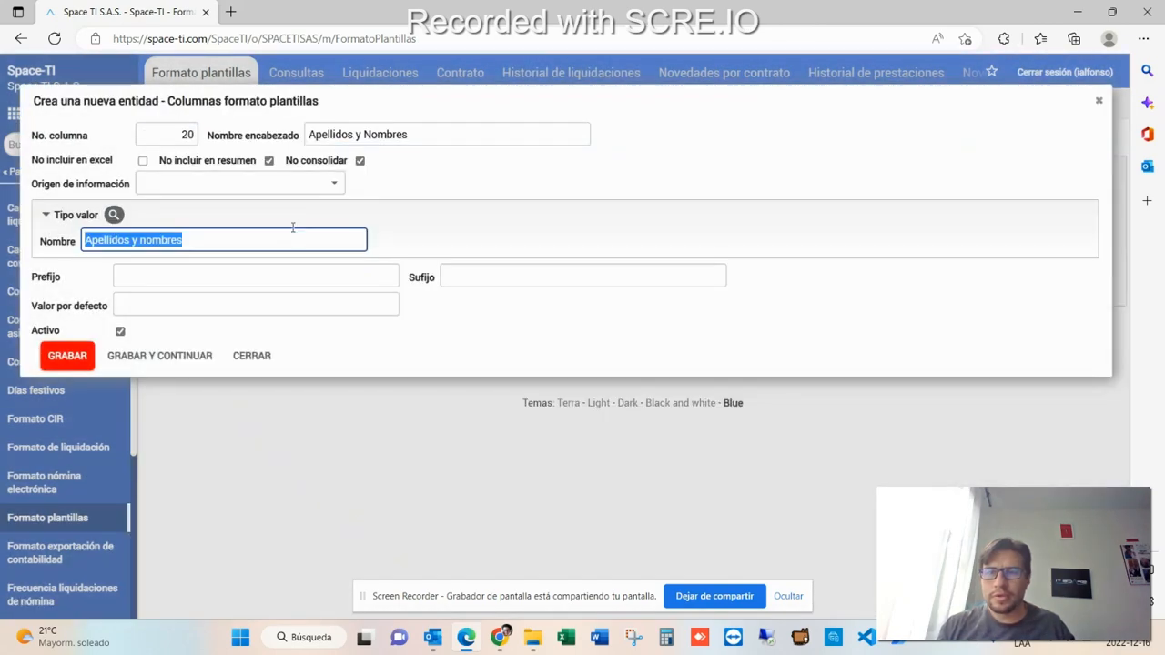
{"action": "left_click", "coordinate": [334, 183]}
{"action": "left_click", "coordinate": [274, 312]}
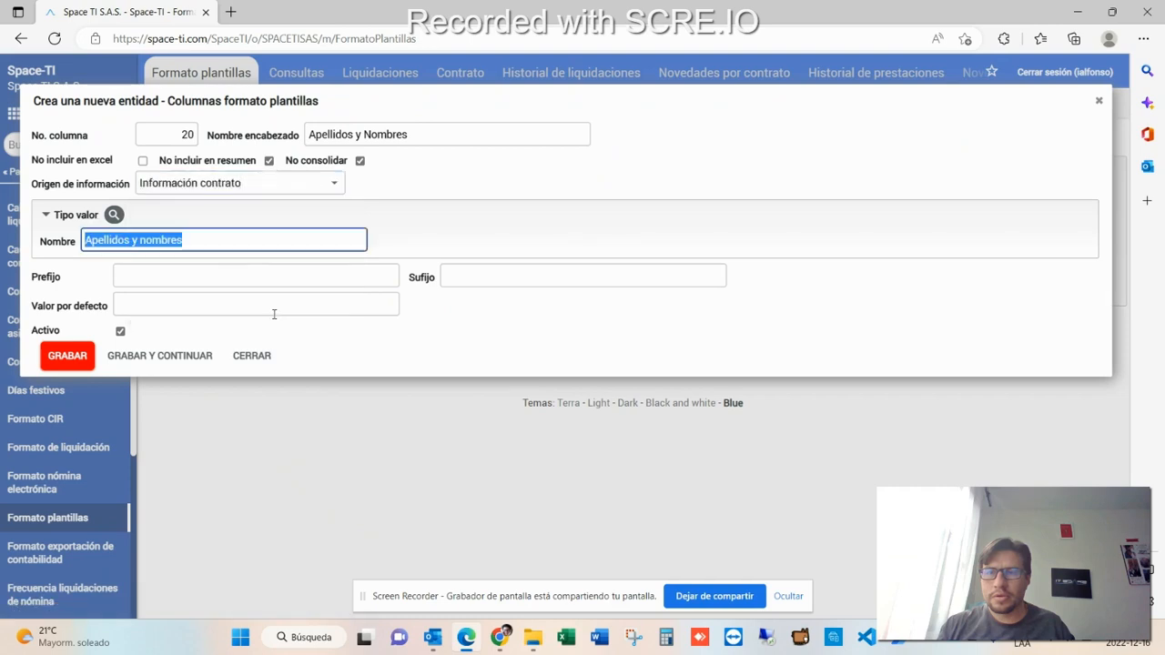
{"action": "left_click", "coordinate": [156, 357]}
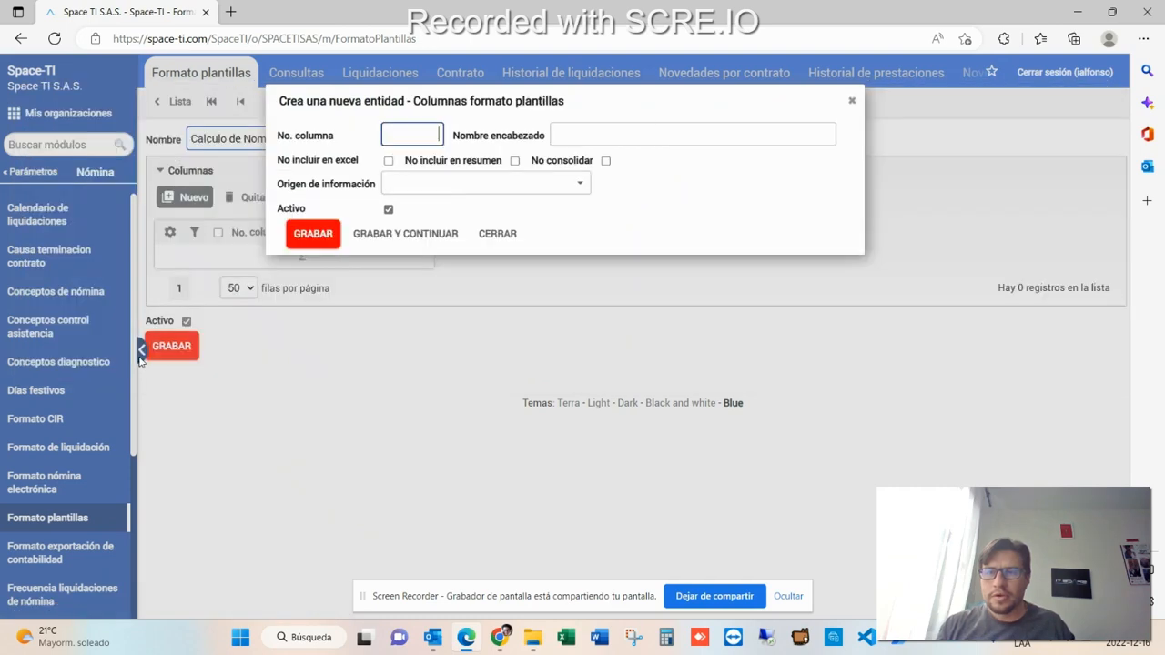
- Start column 30 headed Asignacion Basica, excluded from summary and consolidation
{"action": "type", "text": "30"}
{"action": "key", "text": "Tab"}
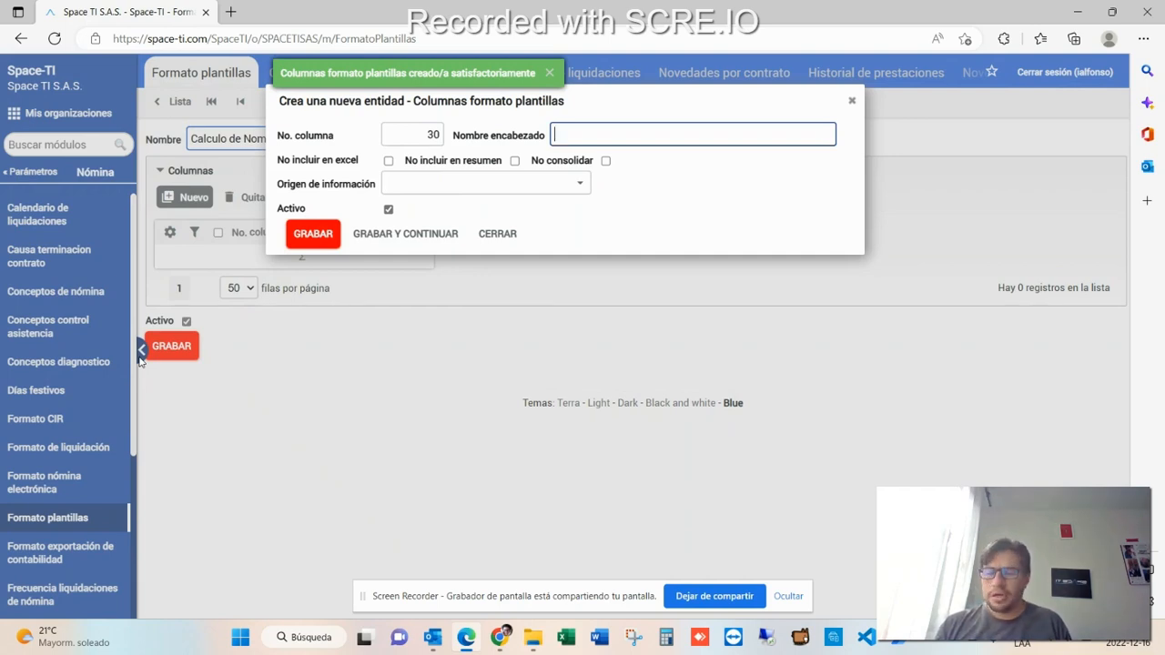
{"action": "type", "text": "Asi"}
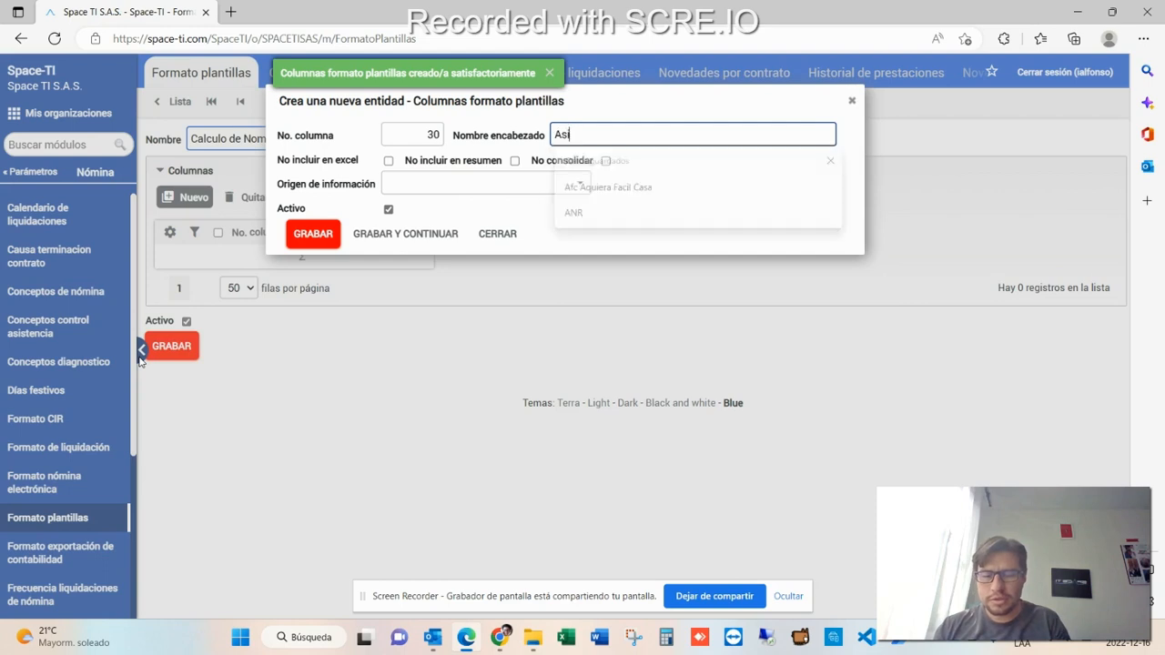
{"action": "type", "text": "gnacion Basi"}
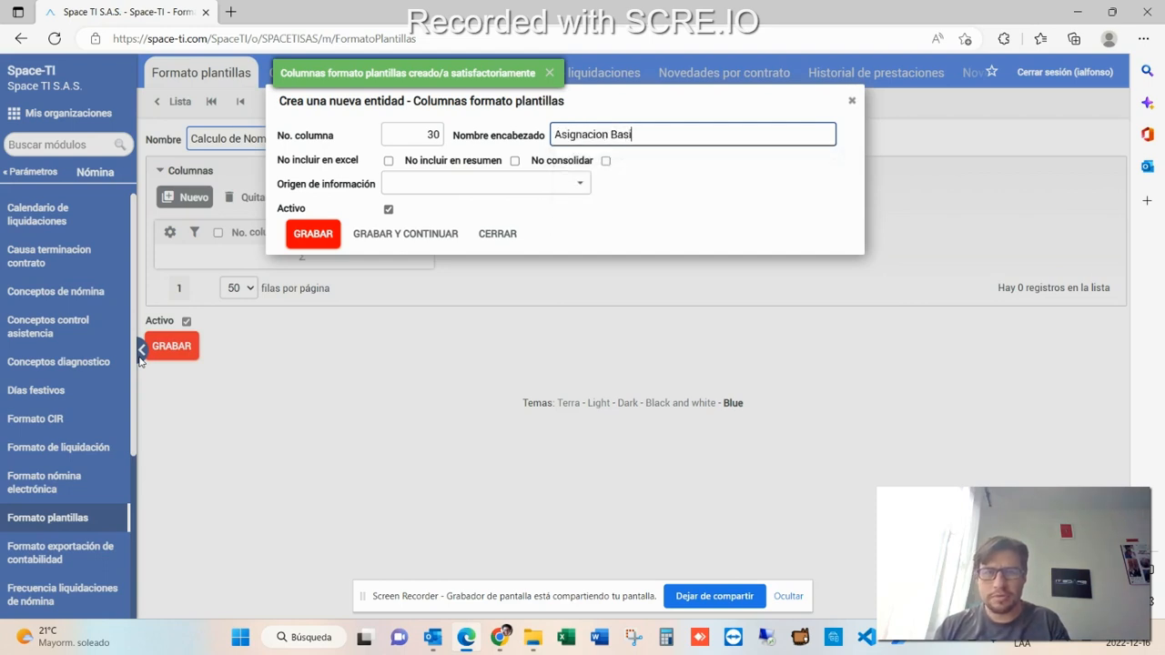
{"action": "type", "text": "ca"}
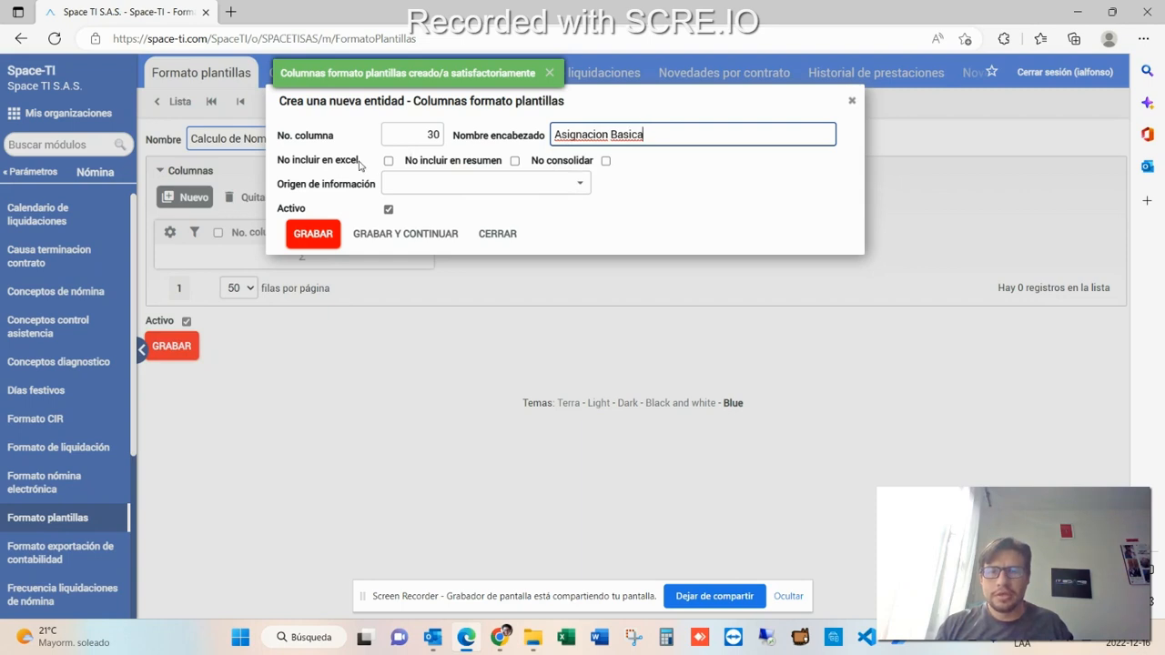
{"action": "left_click", "coordinate": [515, 163]}
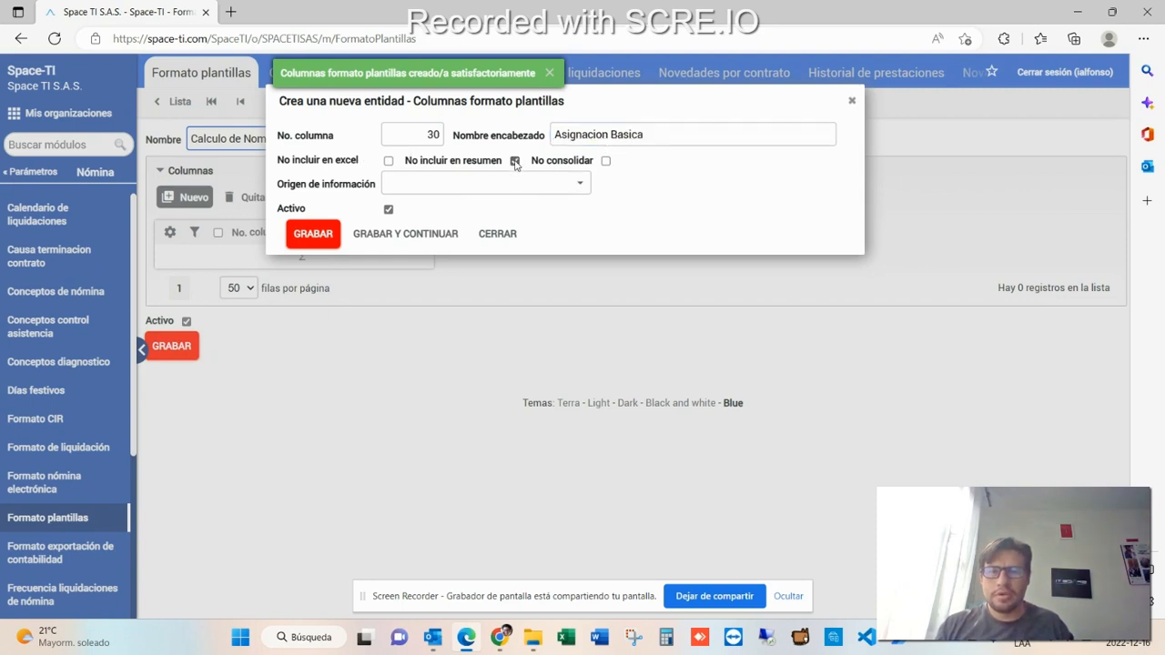
- Try to set the origin to Información contrato and pick Sueldo básico as the value type
{"action": "left_click", "coordinate": [576, 188]}
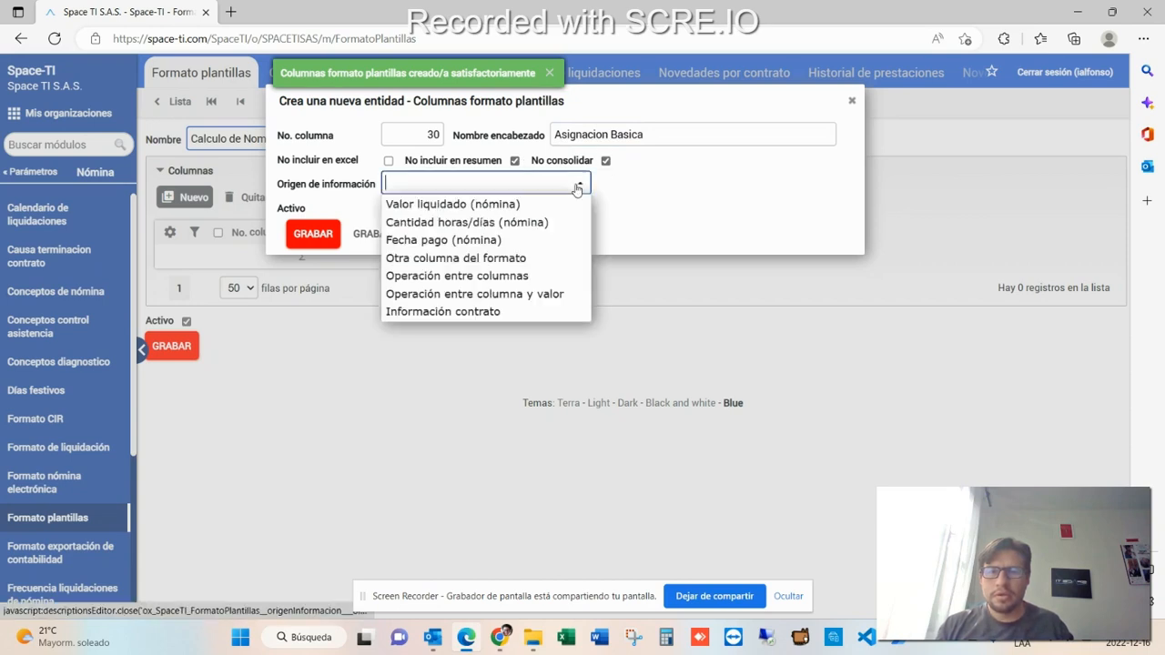
{"action": "left_click", "coordinate": [488, 316]}
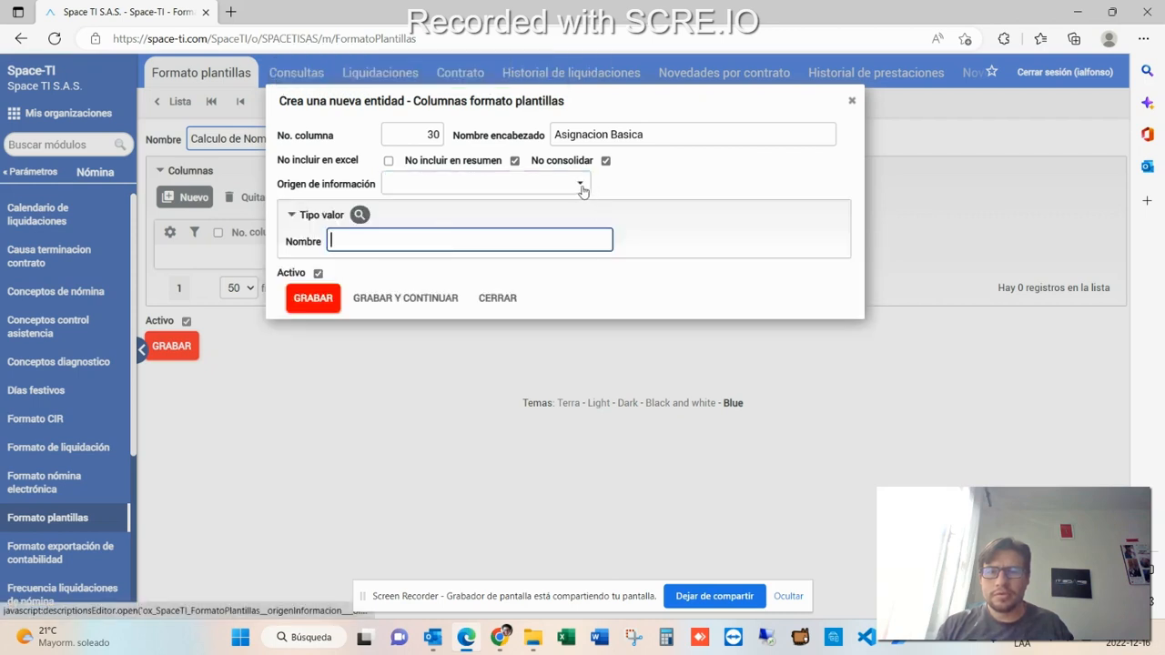
{"action": "left_click", "coordinate": [359, 215]}
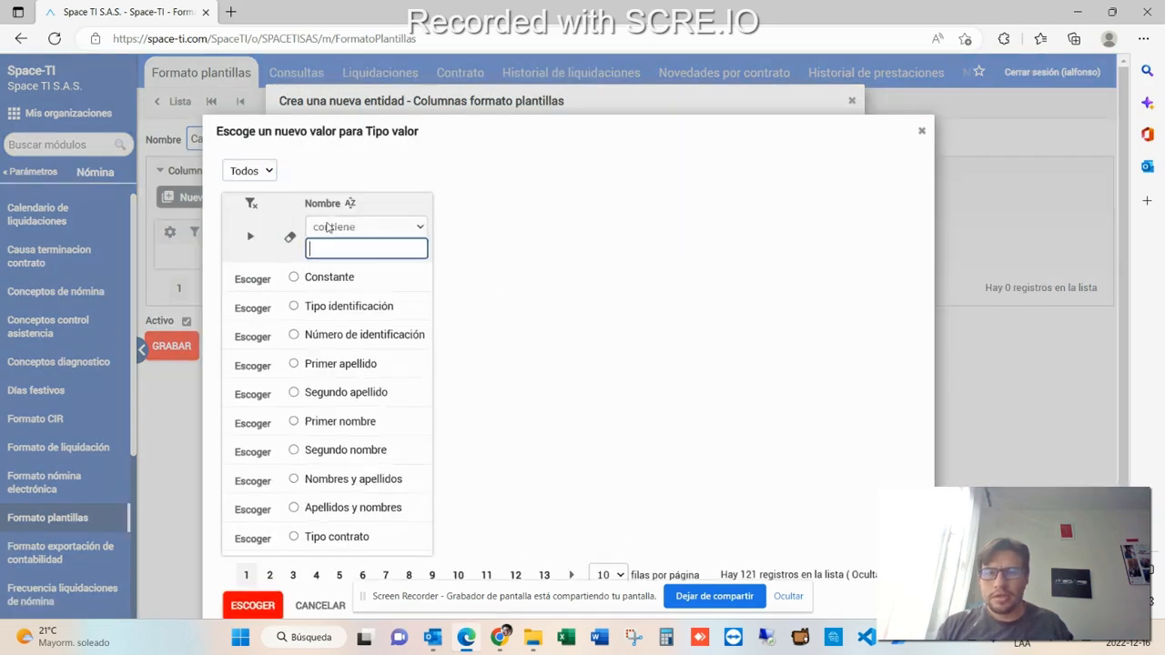
{"action": "type", "text": "su"}
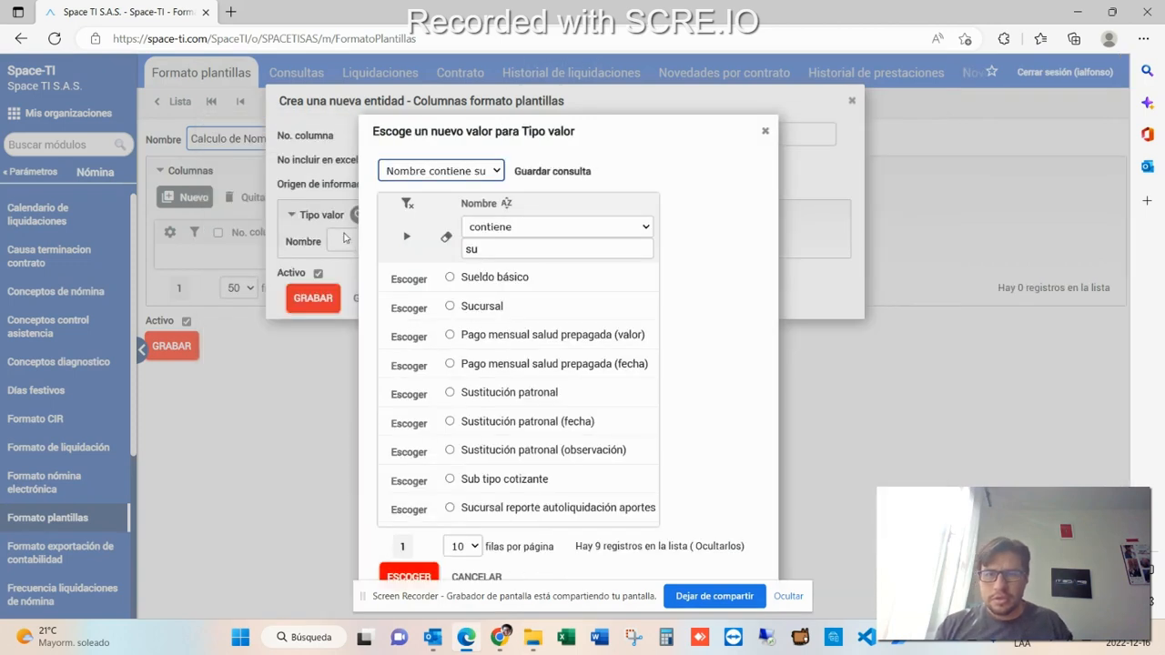
{"action": "left_click", "coordinate": [494, 278]}
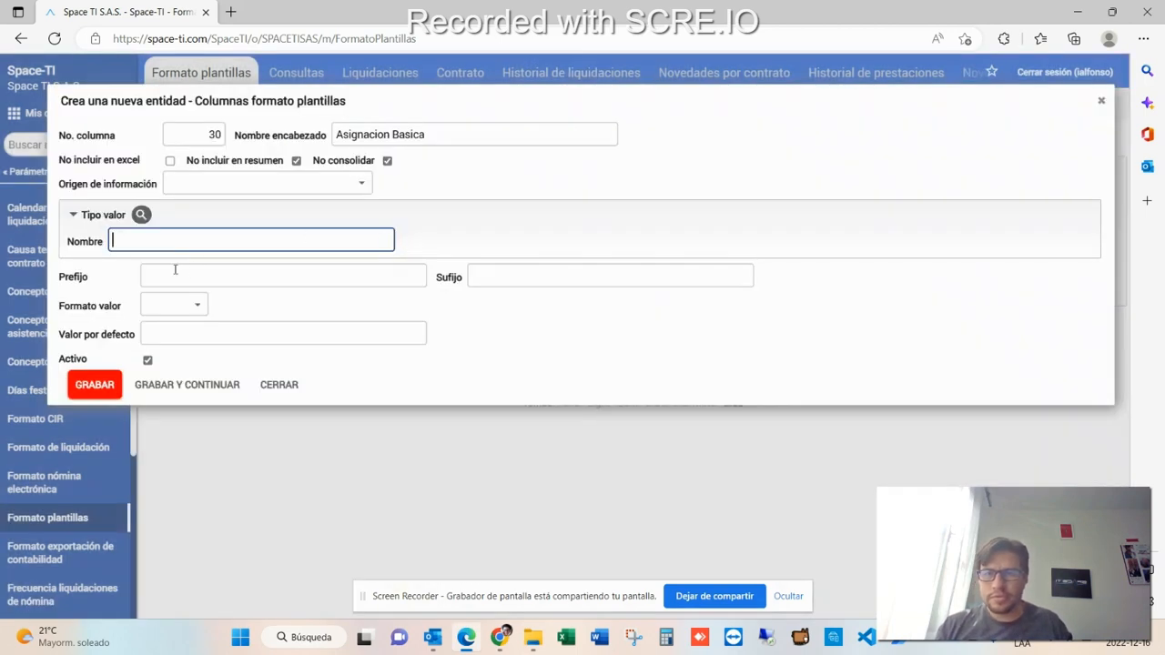
- Set the column's value type to Sueldo básico and its information origin to Información contrato
{"action": "left_click", "coordinate": [141, 215]}
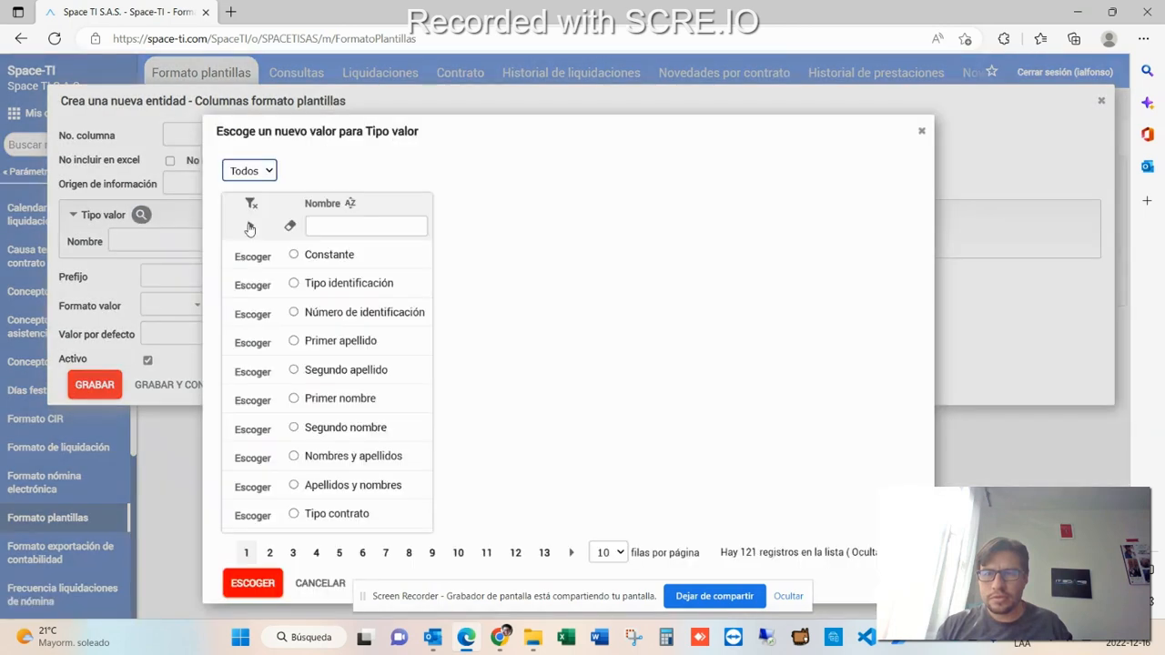
{"action": "left_click", "coordinate": [314, 227]}
{"action": "type", "text": "suel"}
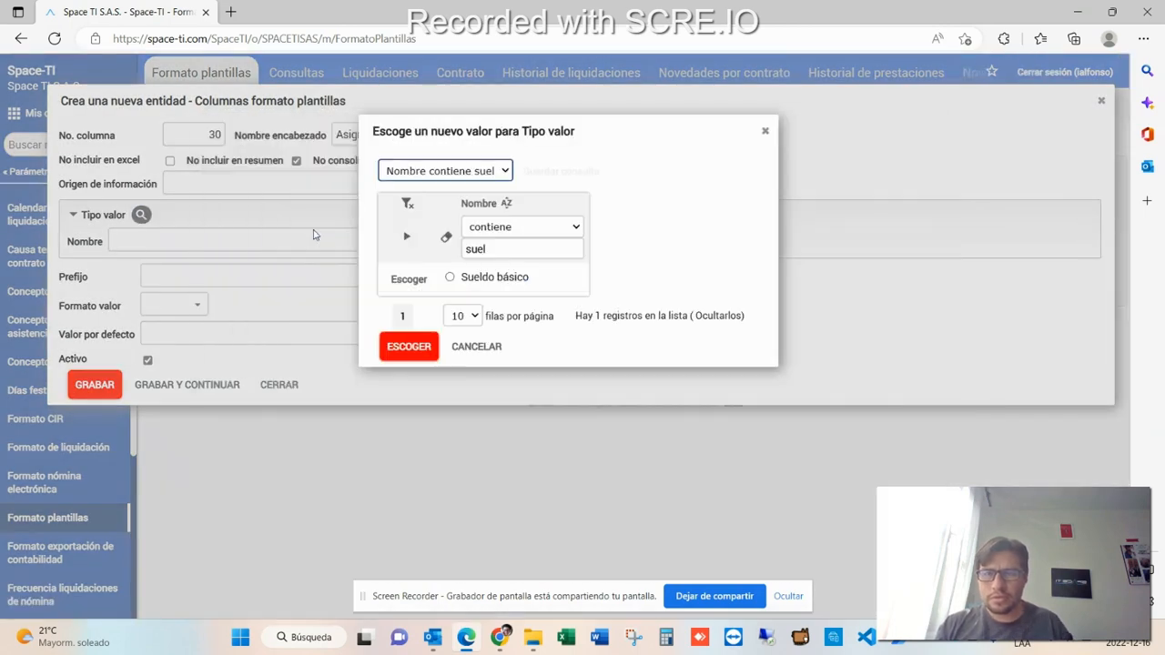
{"action": "left_click", "coordinate": [450, 277]}
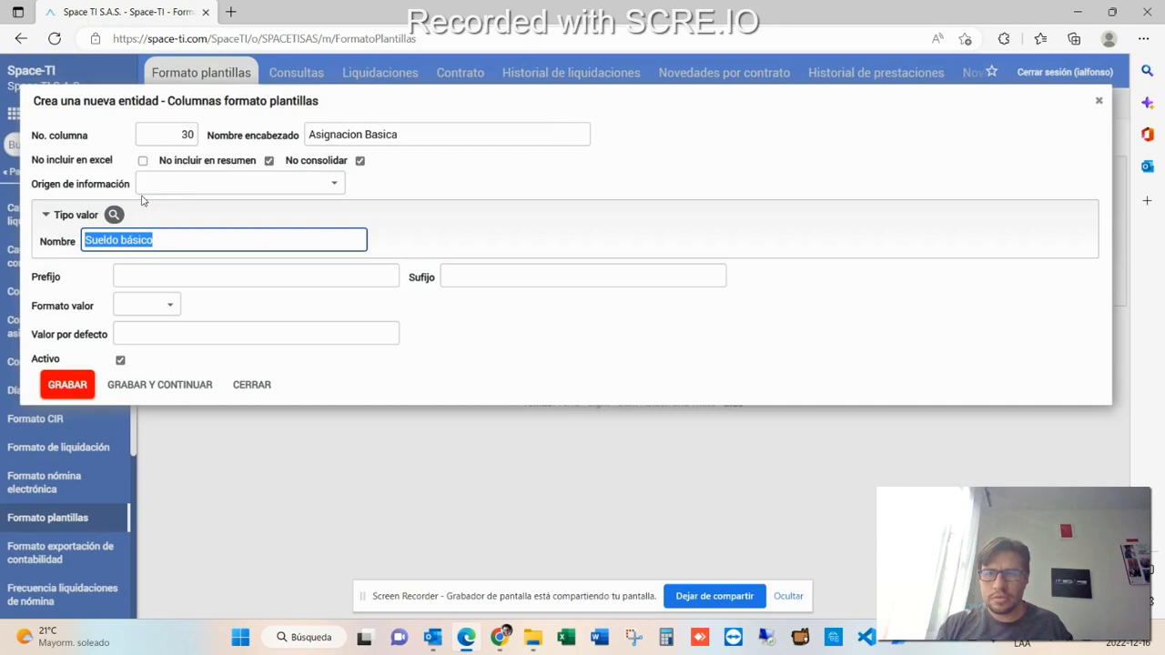
{"action": "left_click", "coordinate": [289, 177]}
{"action": "left_click", "coordinate": [319, 313]}
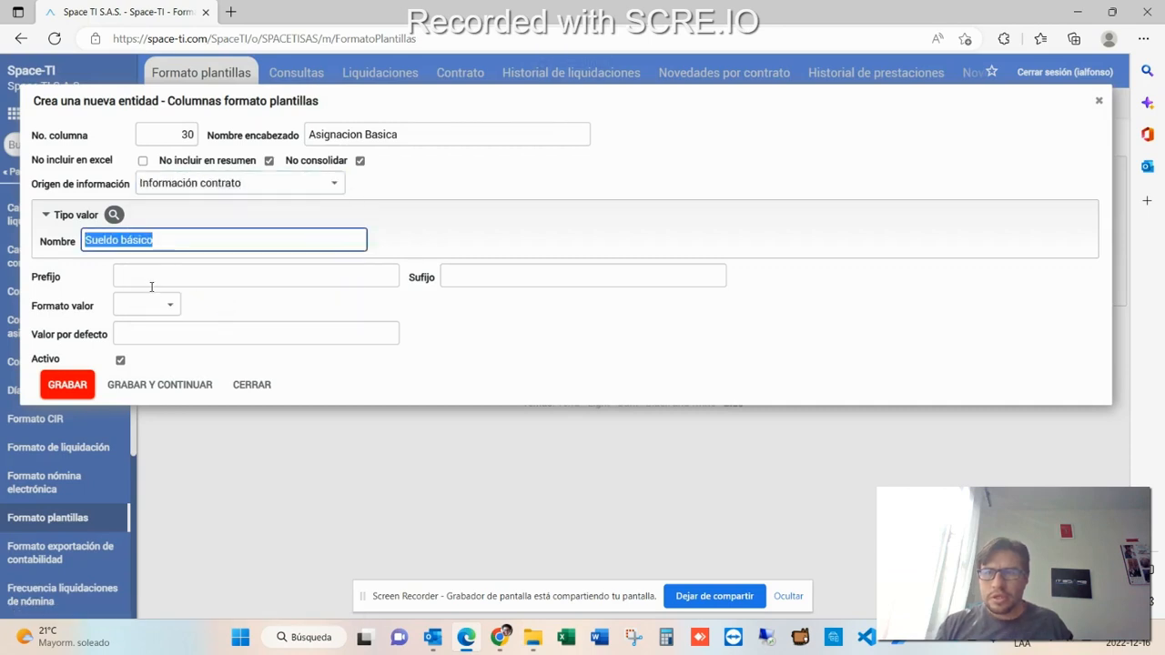
- Set the value format to # and save the Asignacion Basica column
{"action": "left_click", "coordinate": [171, 306]}
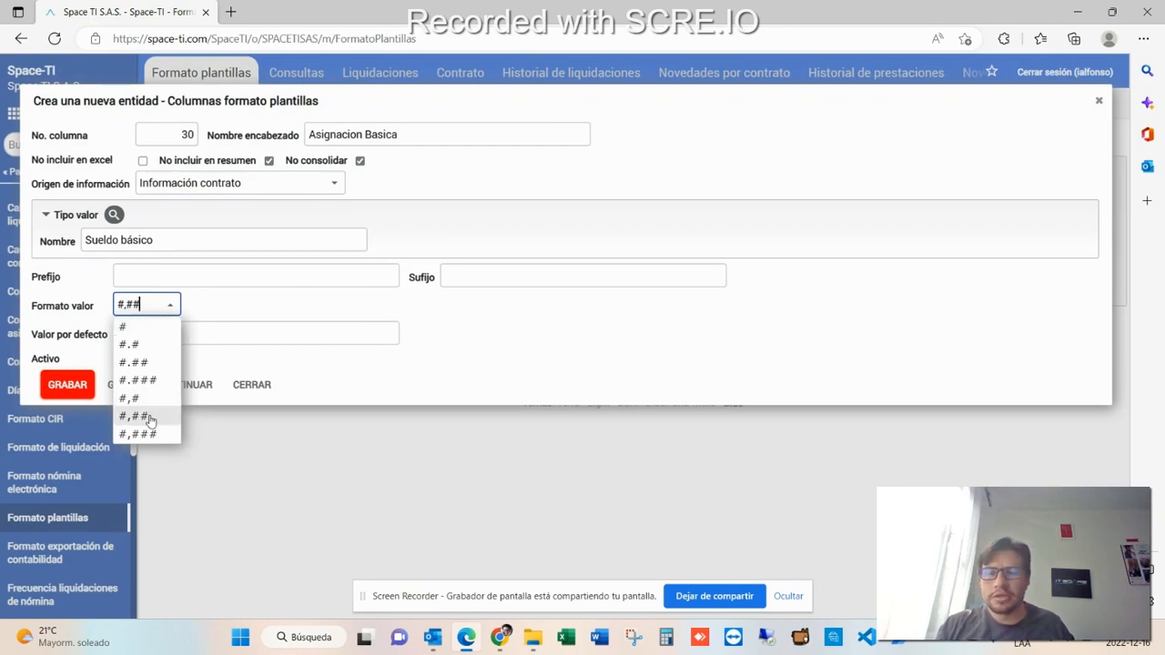
{"action": "left_click", "coordinate": [132, 328]}
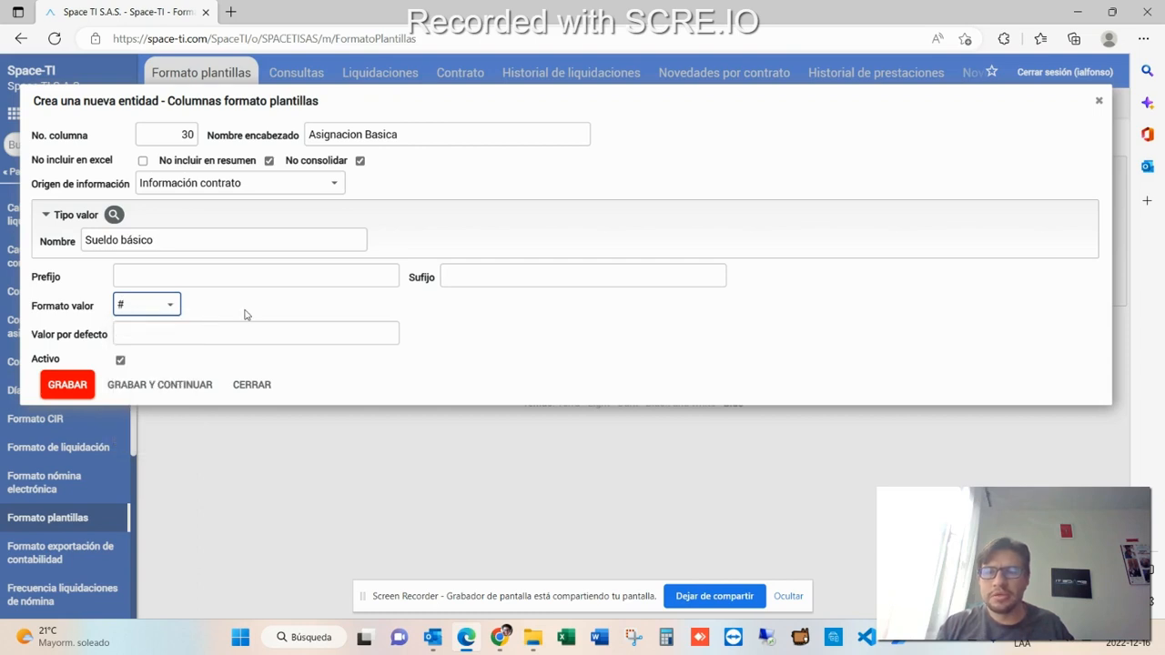
{"action": "left_click", "coordinate": [67, 386]}
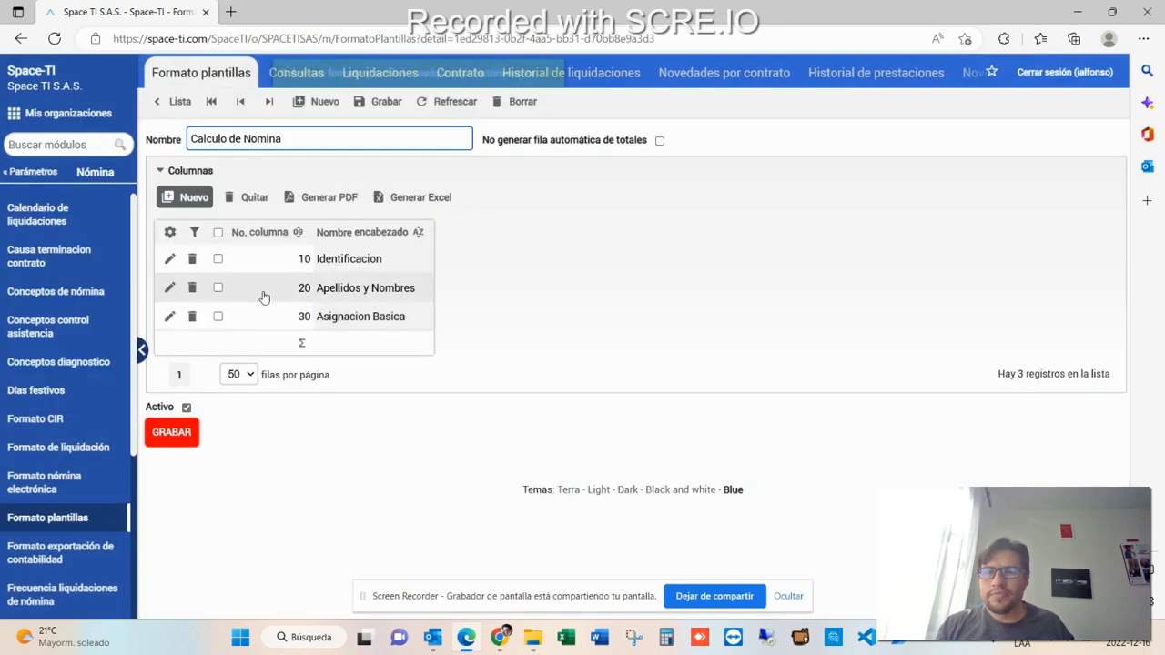
- Start a new column number 40 headed Pagos Salariales
{"action": "left_click", "coordinate": [179, 200]}
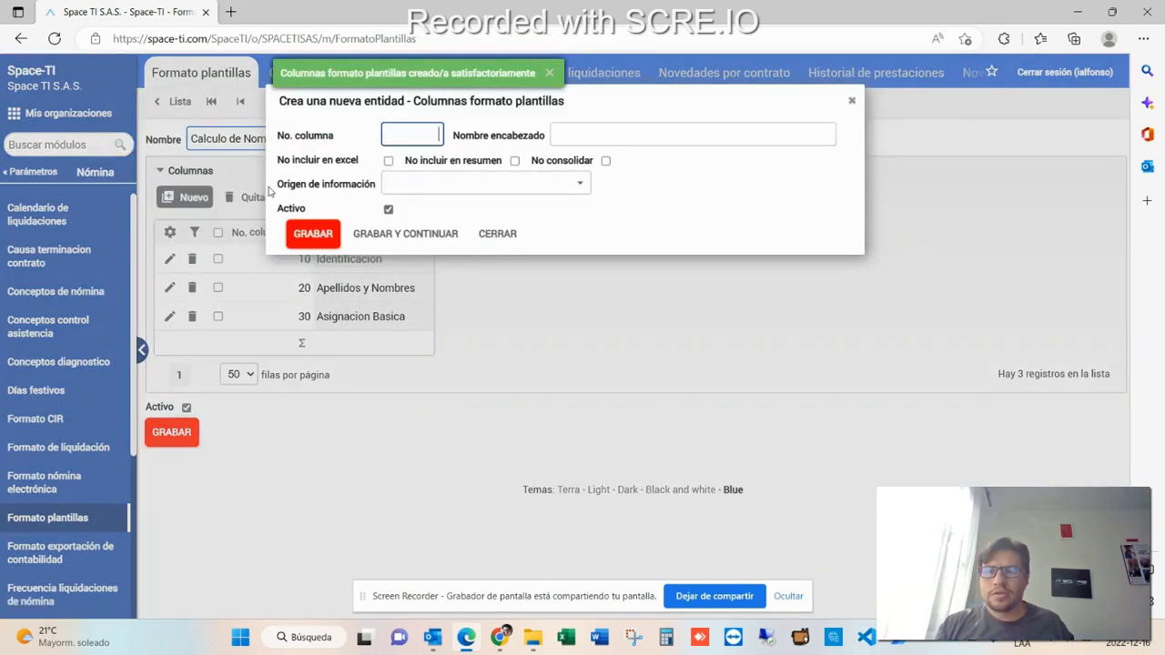
{"action": "type", "text": "40"}
{"action": "key", "text": "Tab"}
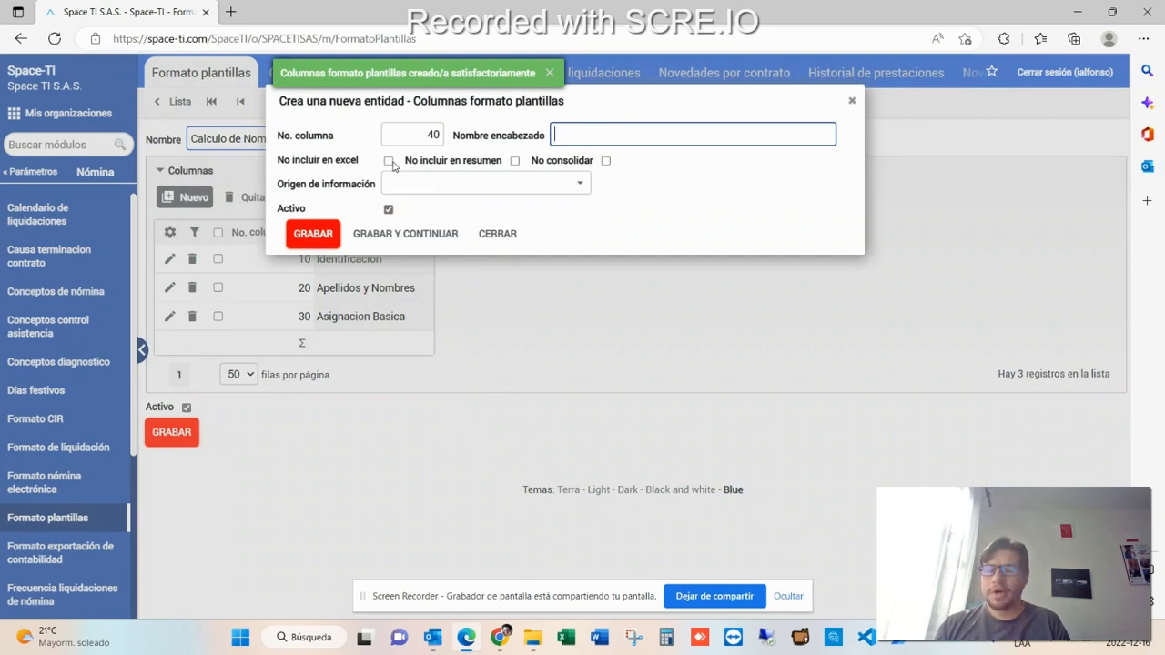
{"action": "type", "text": "Pagos Salariales"}
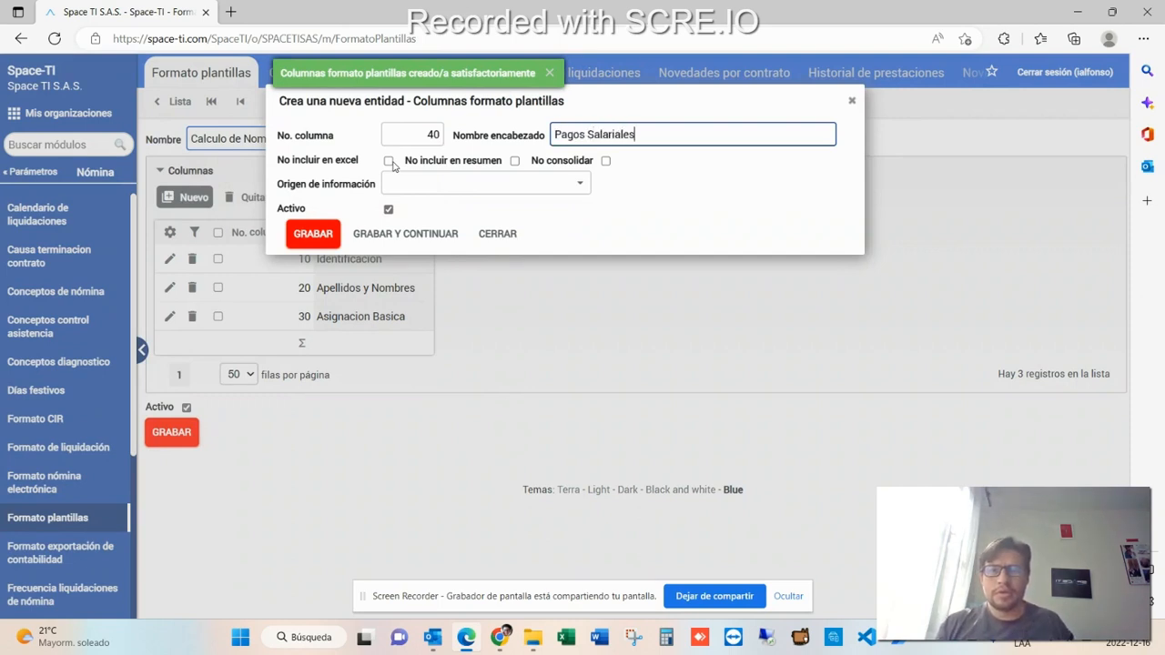
- Set the origin to Valor liquidado (nómina) with operation Acumular según signo, and save the column
{"action": "left_click", "coordinate": [579, 185]}
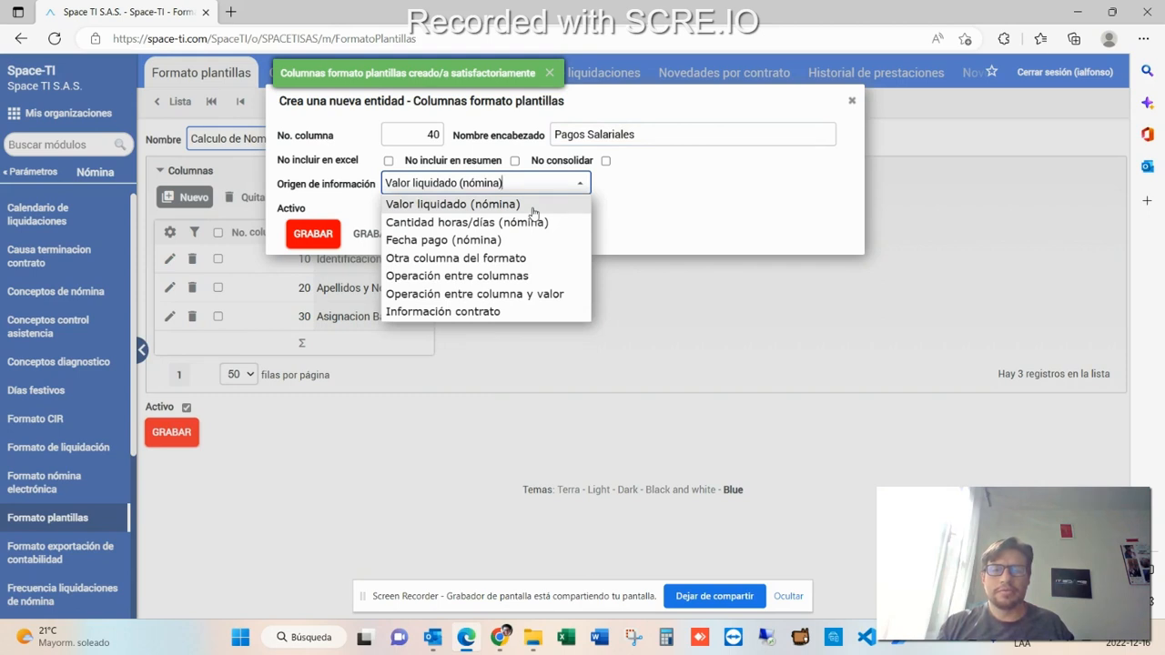
{"action": "left_click", "coordinate": [533, 212]}
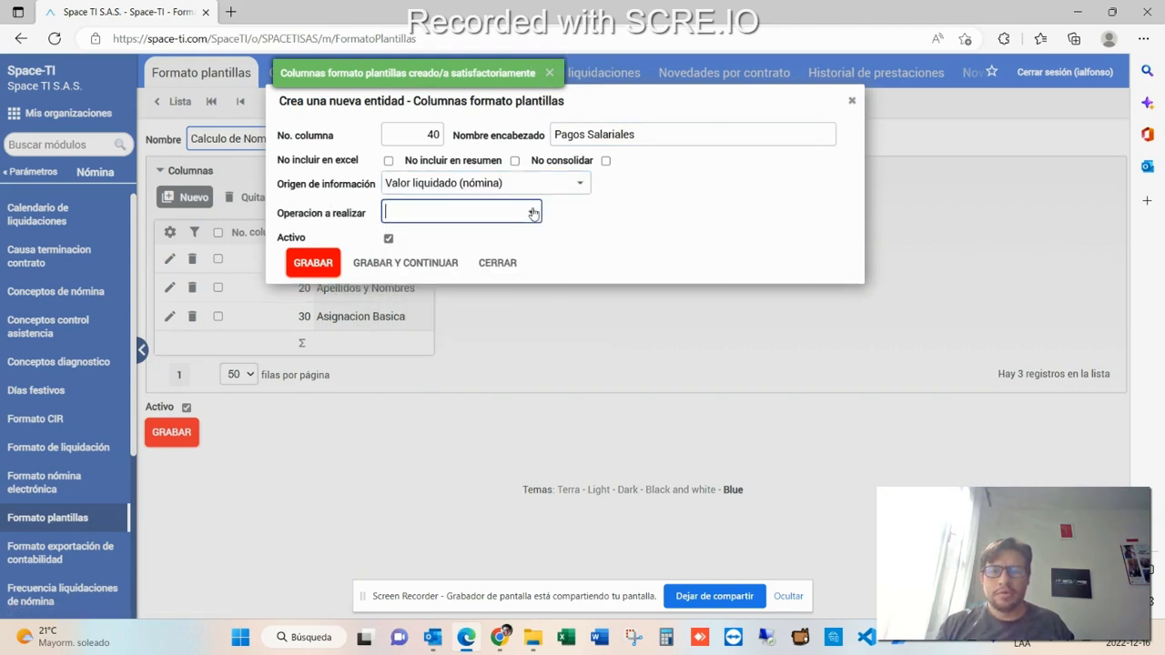
{"action": "left_click", "coordinate": [533, 212]}
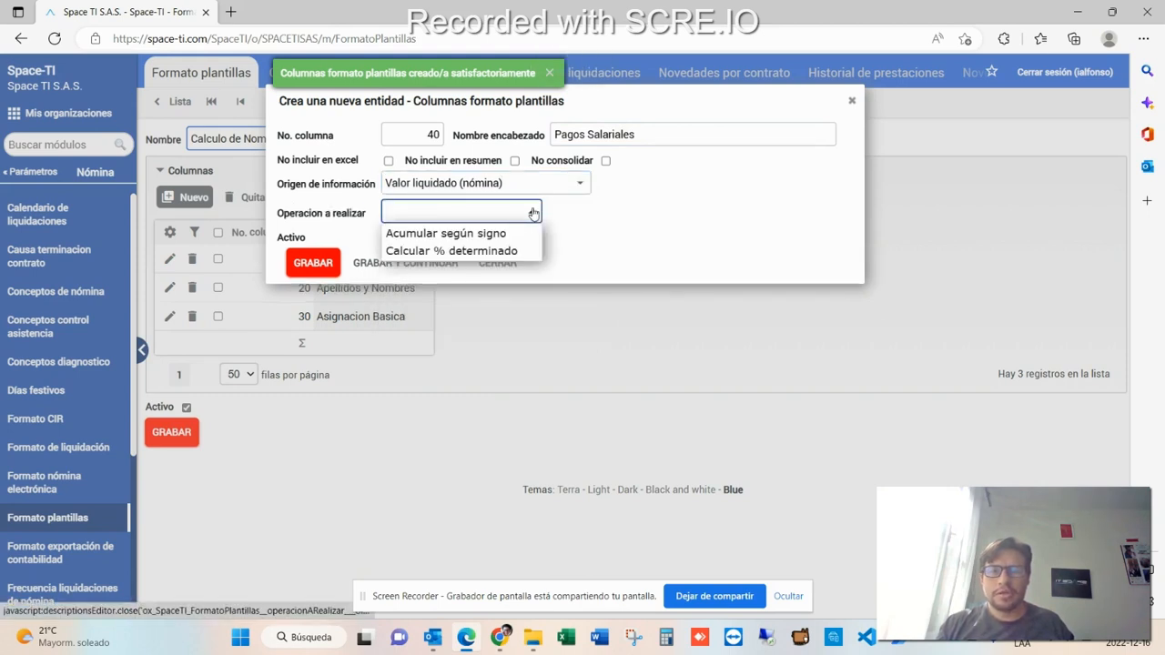
{"action": "left_click", "coordinate": [455, 233]}
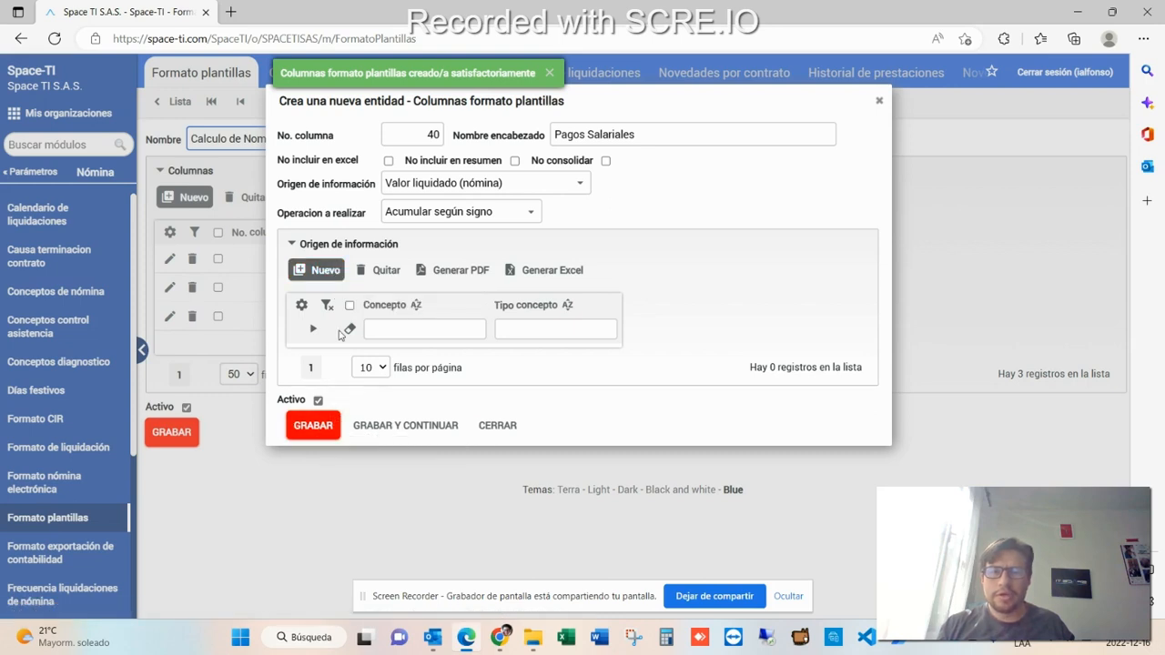
{"action": "left_click", "coordinate": [319, 425]}
- Add a new information-origin detail line for the column and search the concept types for sueldo
{"action": "double_click", "coordinate": [358, 348]}
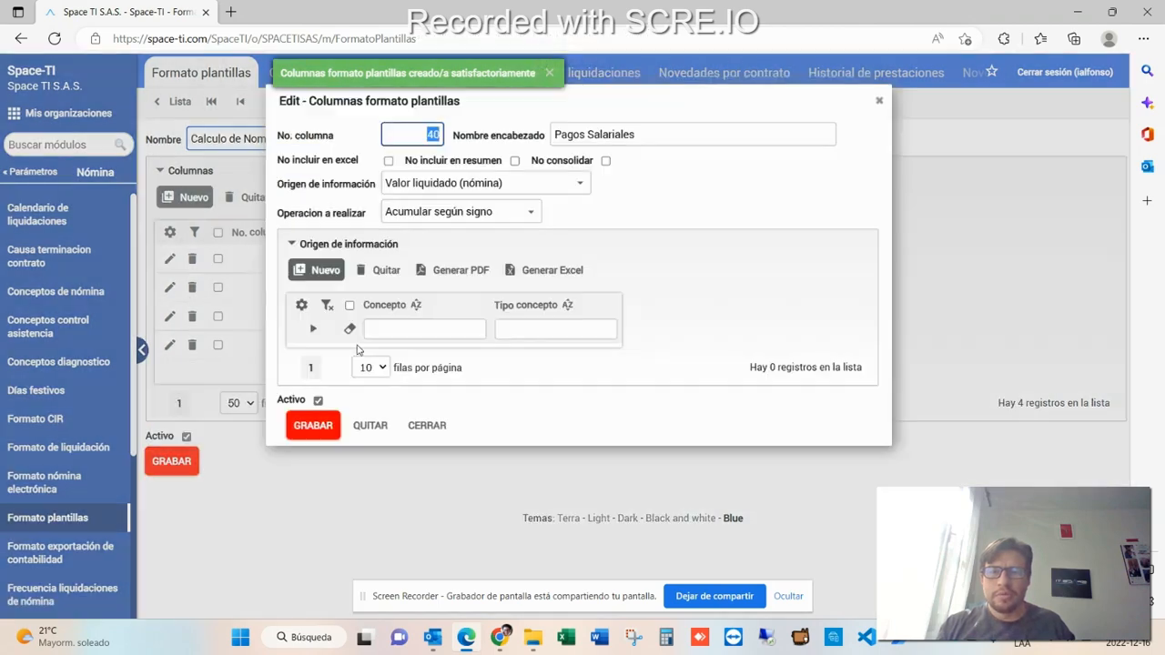
{"action": "left_click", "coordinate": [323, 275]}
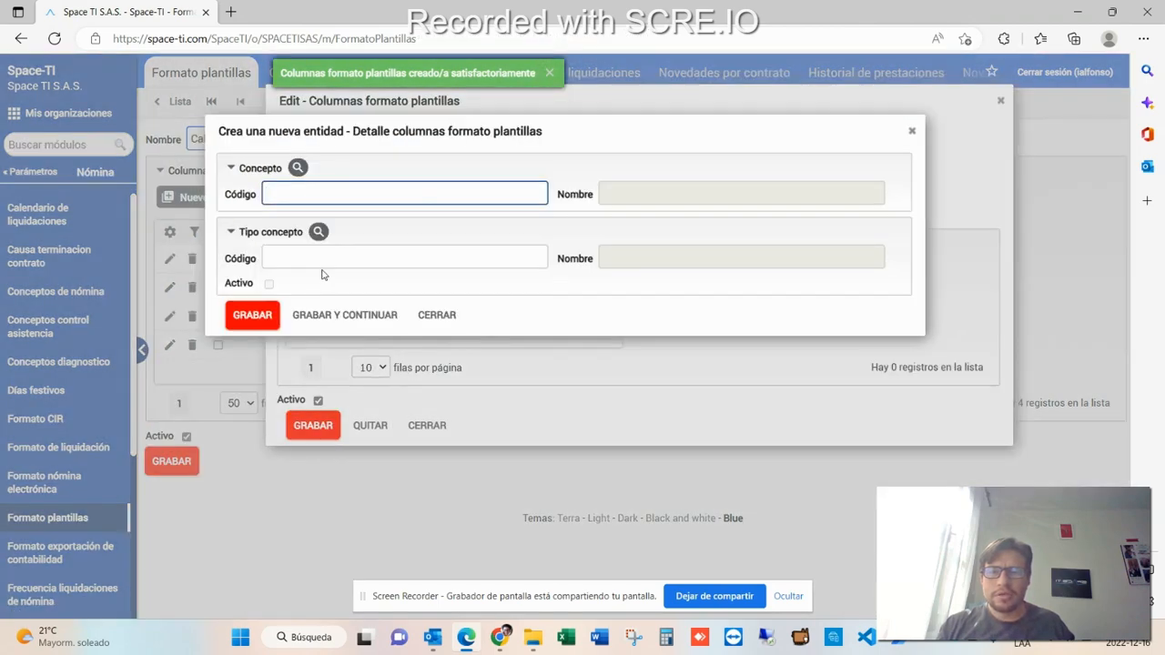
{"action": "left_click", "coordinate": [300, 175]}
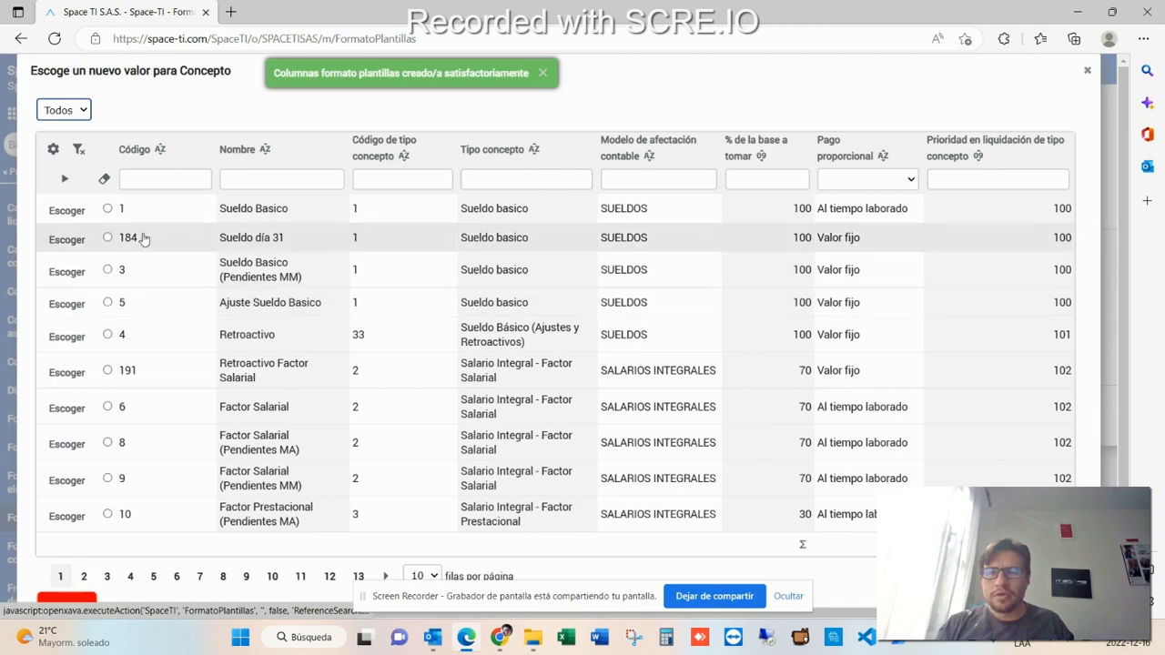
{"action": "left_click", "coordinate": [195, 302]}
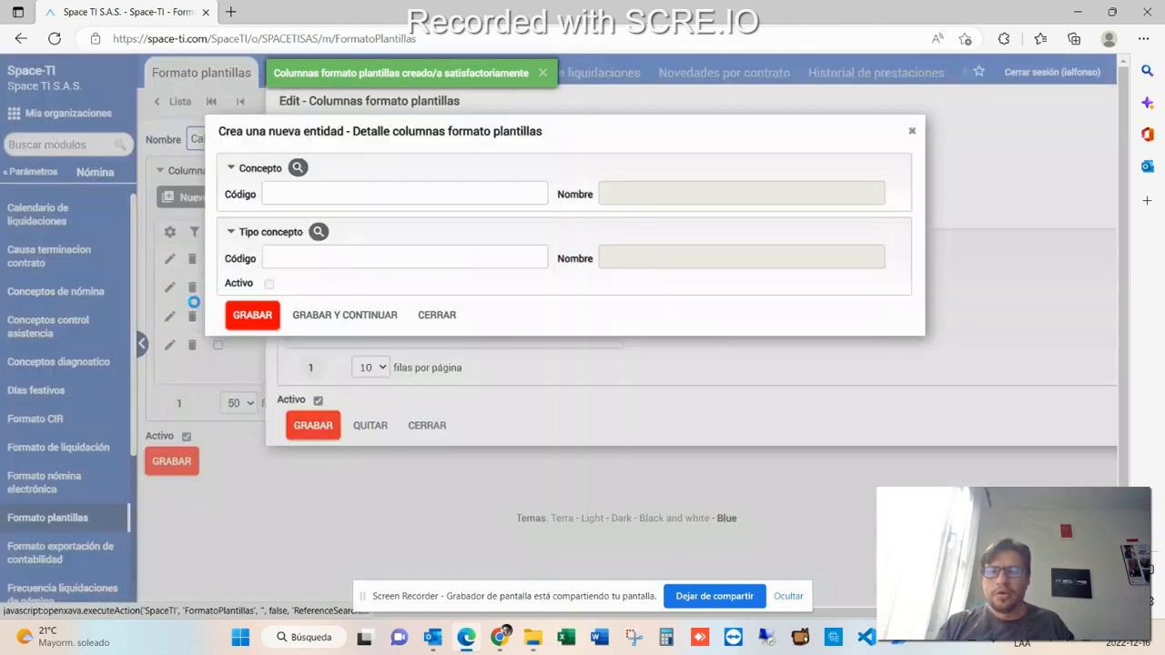
{"action": "left_click", "coordinate": [309, 235]}
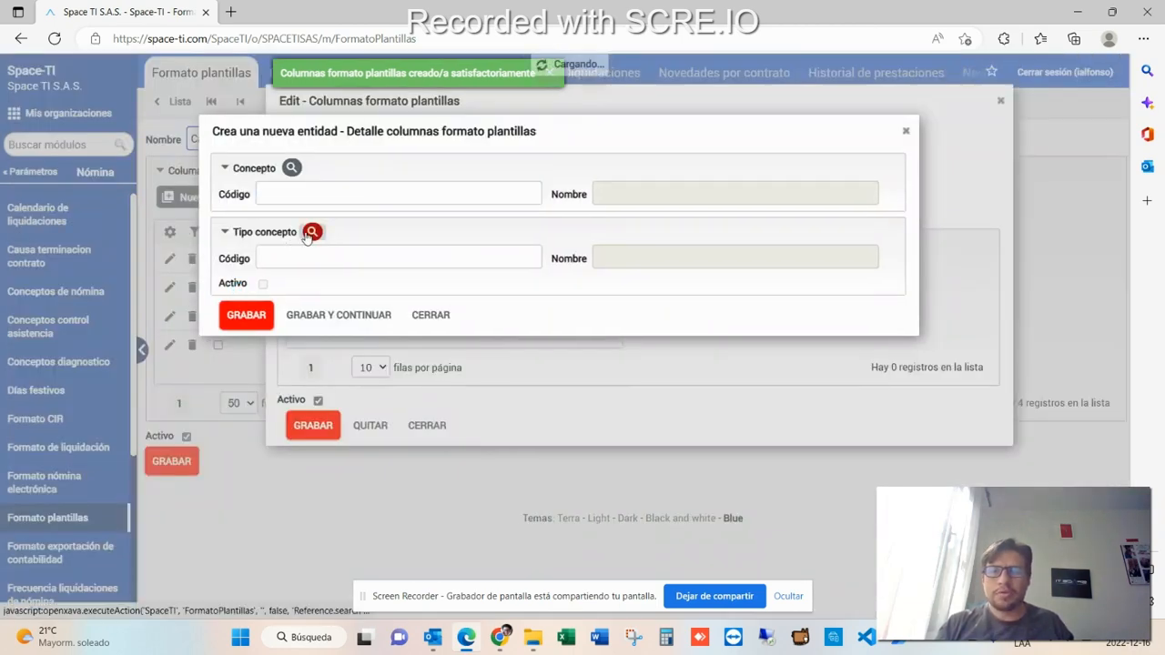
{"action": "key", "text": "Escape"}
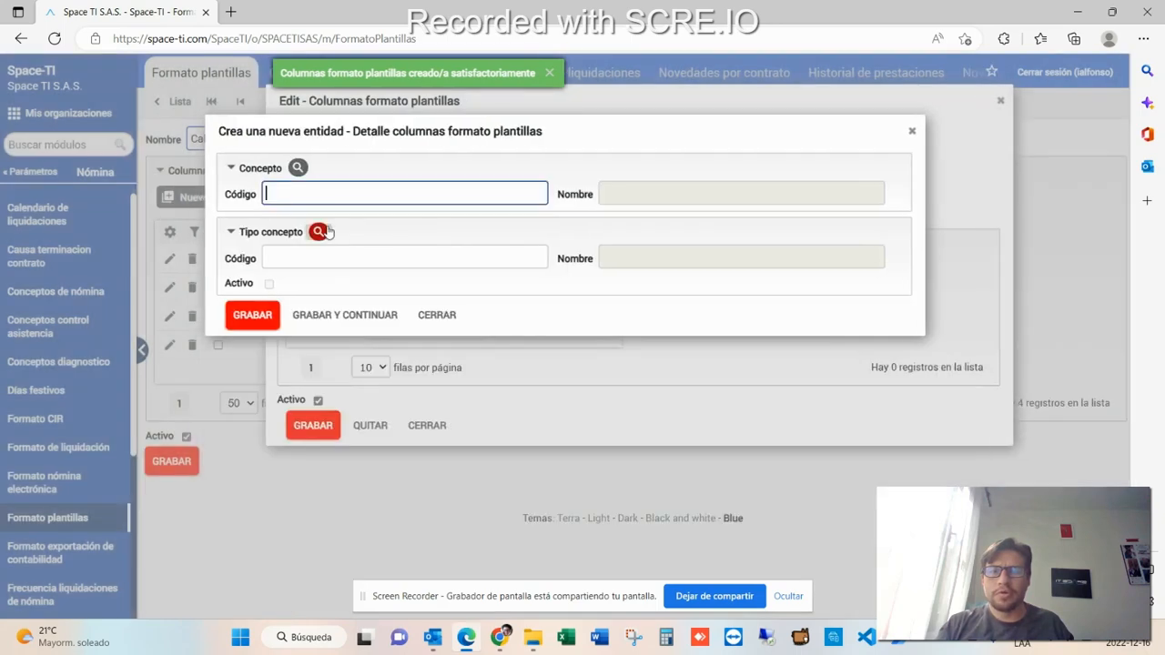
{"action": "left_click", "coordinate": [319, 231]}
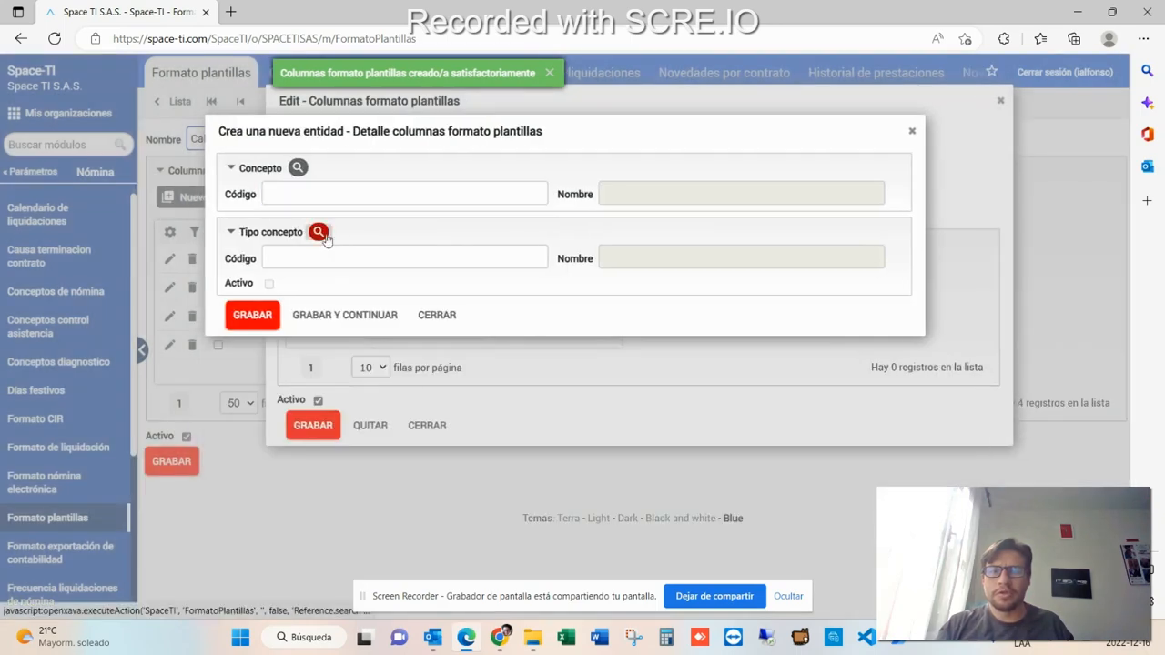
{"action": "left_click", "coordinate": [475, 228]}
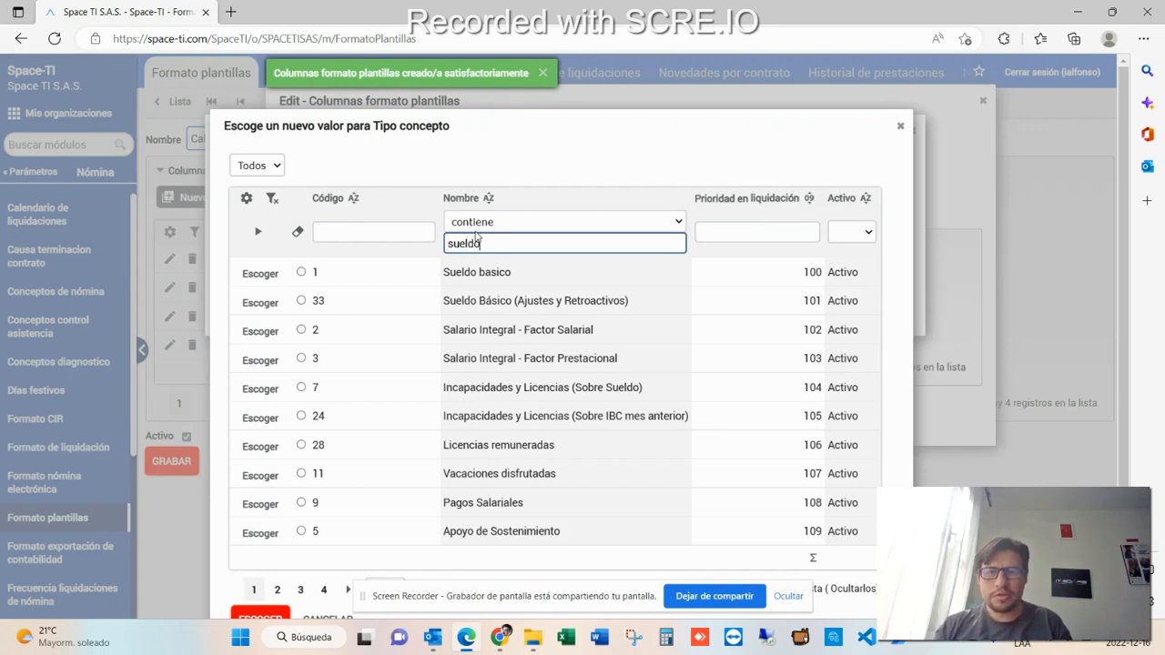
{"action": "key", "text": "Return"}
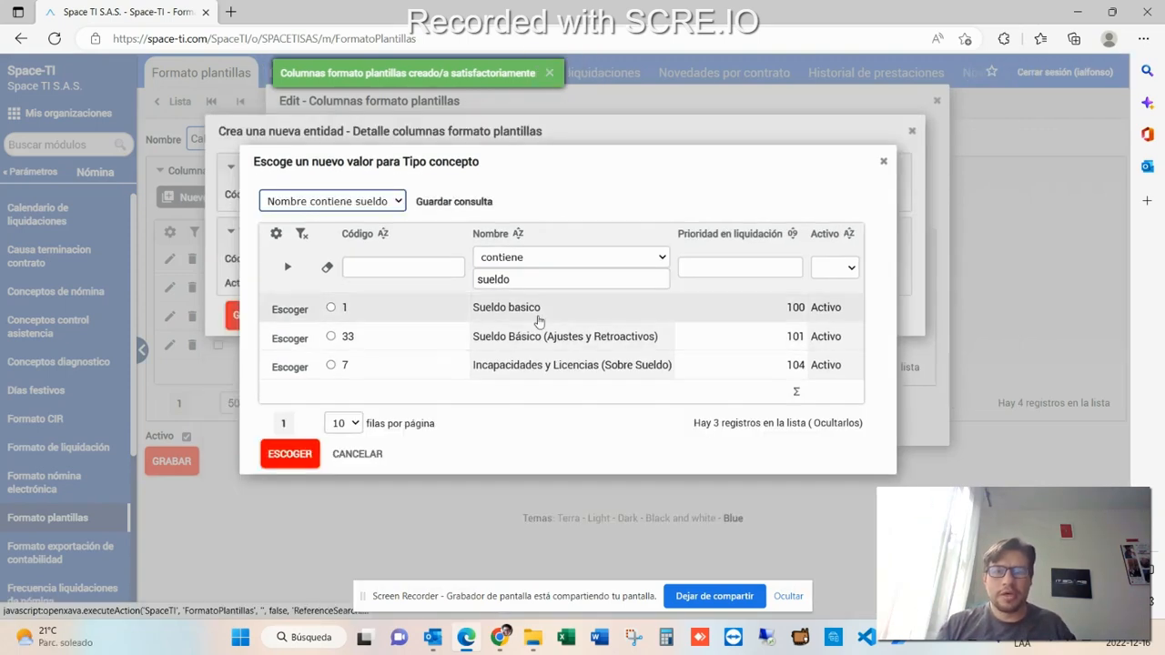
{"action": "left_click", "coordinate": [532, 314]}
{"action": "left_click", "coordinate": [337, 314]}
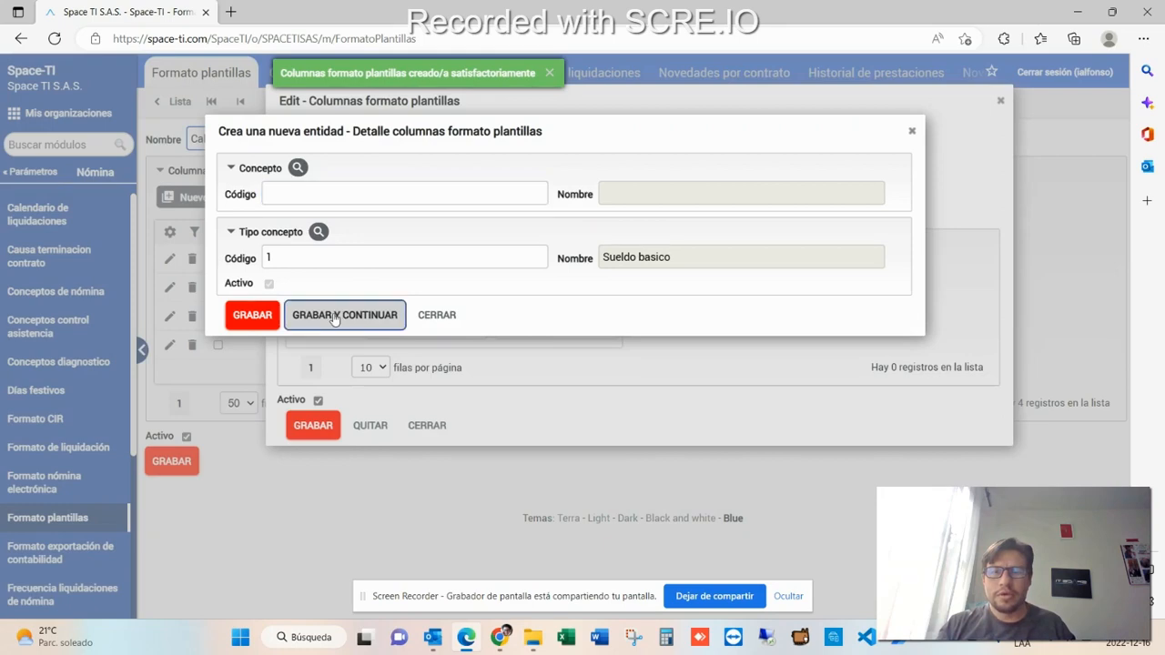
- Pick concept type Sueldo Básico (Ajustes y Retroactivos) and save the detail line, continuing with a new one
{"action": "left_click", "coordinate": [317, 233]}
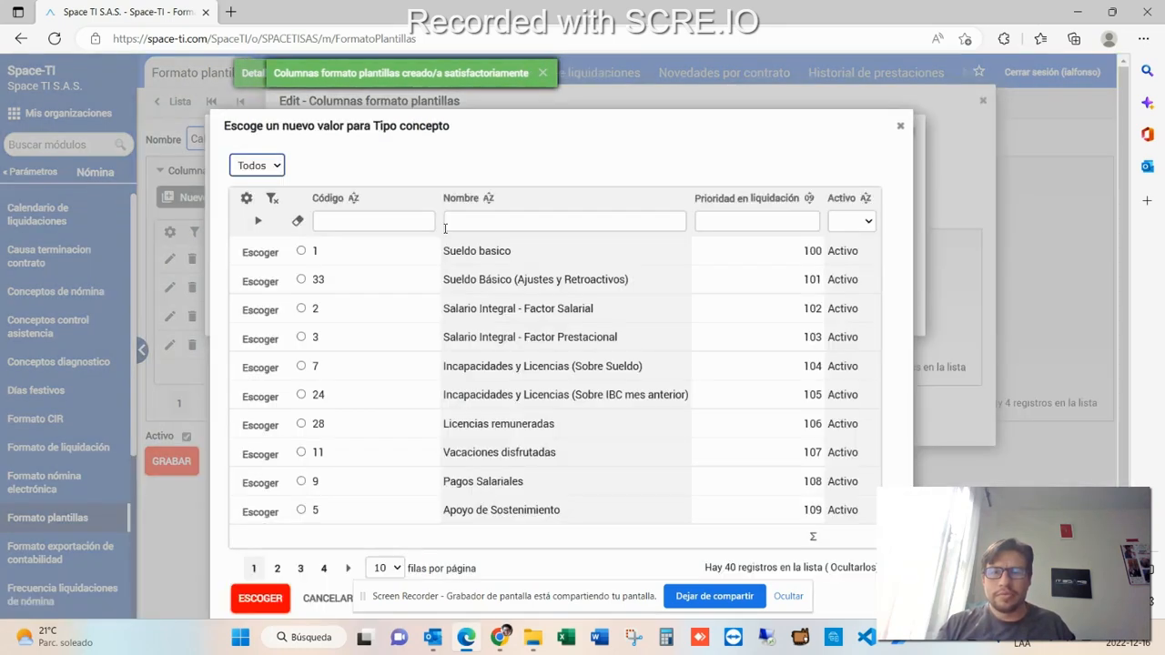
{"action": "double_click", "coordinate": [480, 280]}
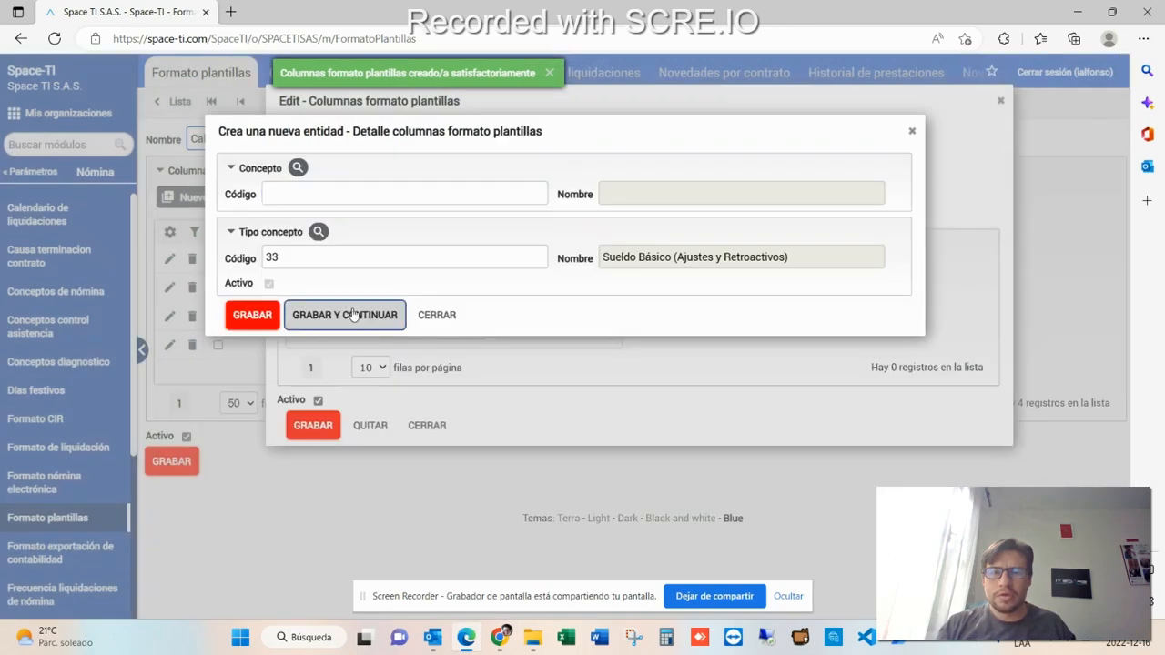
{"action": "left_click", "coordinate": [353, 314]}
- Add concept type Salario Integral - Factor Salarial as another detail line and save, continuing
{"action": "left_click", "coordinate": [317, 231]}
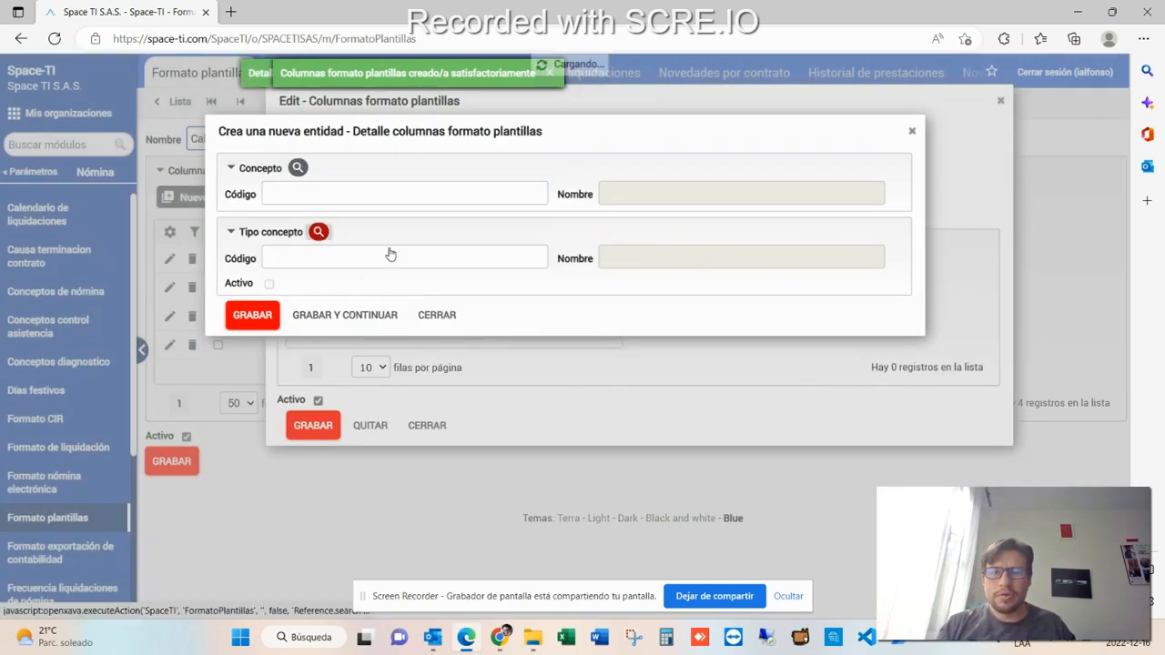
{"action": "double_click", "coordinate": [493, 310]}
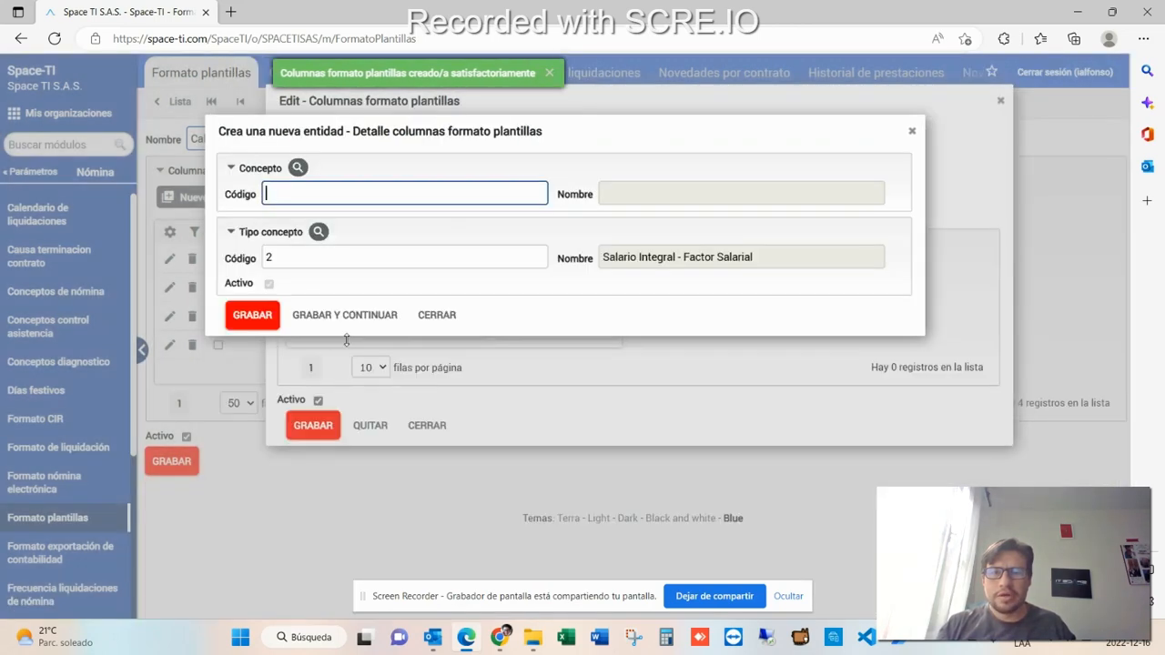
{"action": "left_click", "coordinate": [329, 330]}
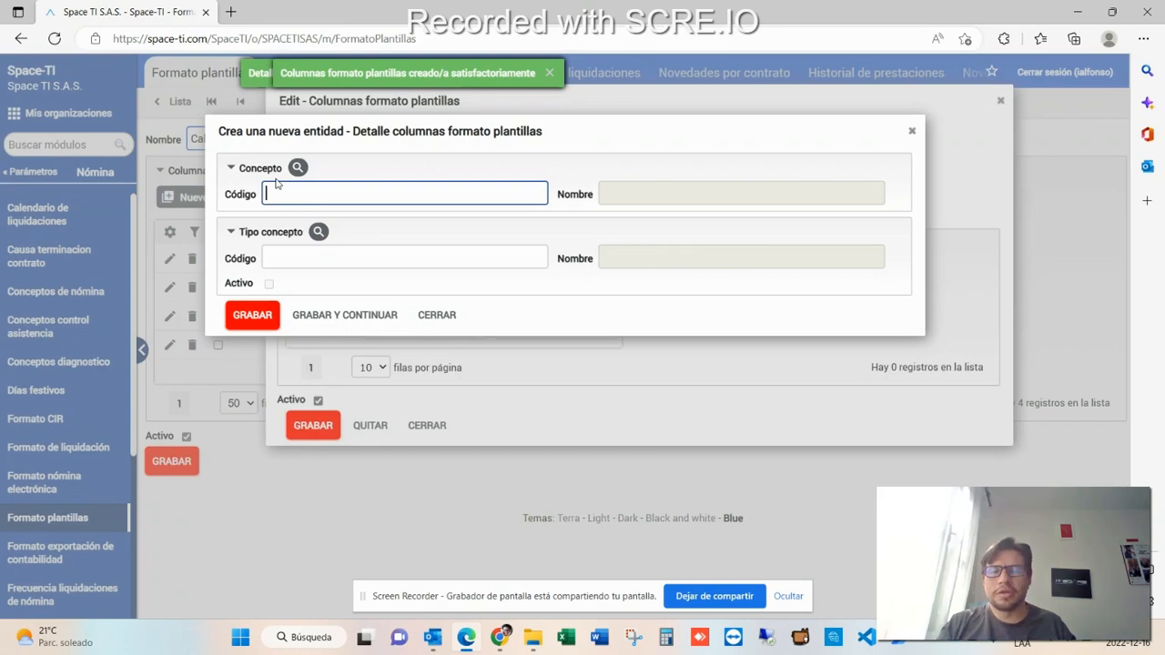
{"action": "left_click", "coordinate": [319, 232]}
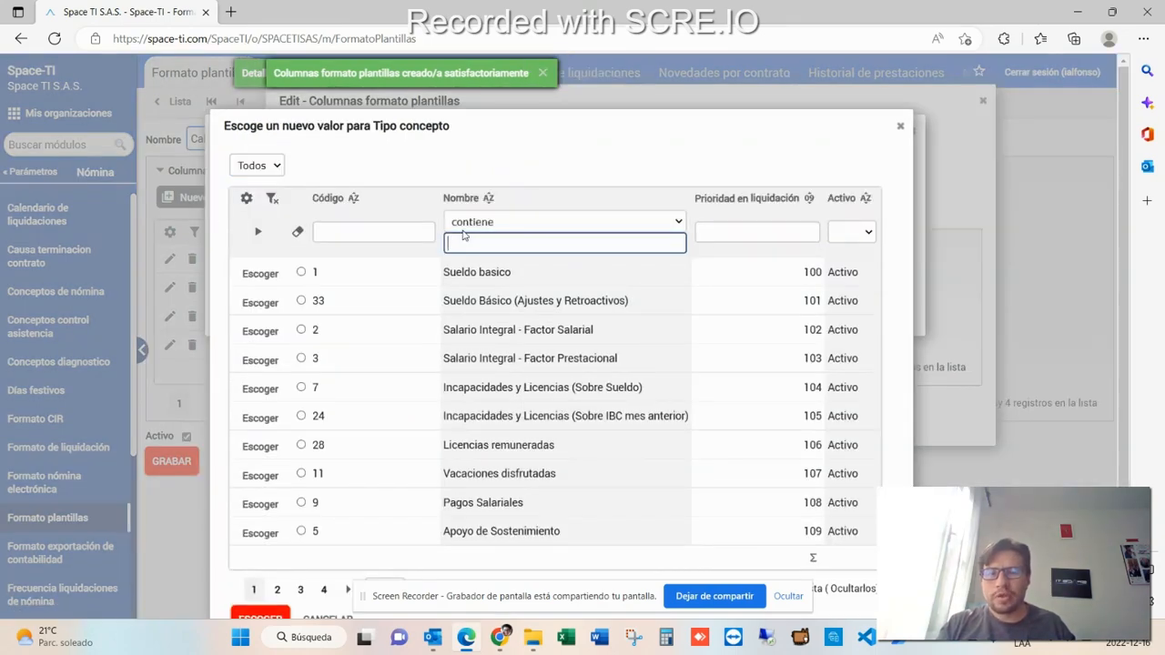
{"action": "left_click", "coordinate": [519, 446]}
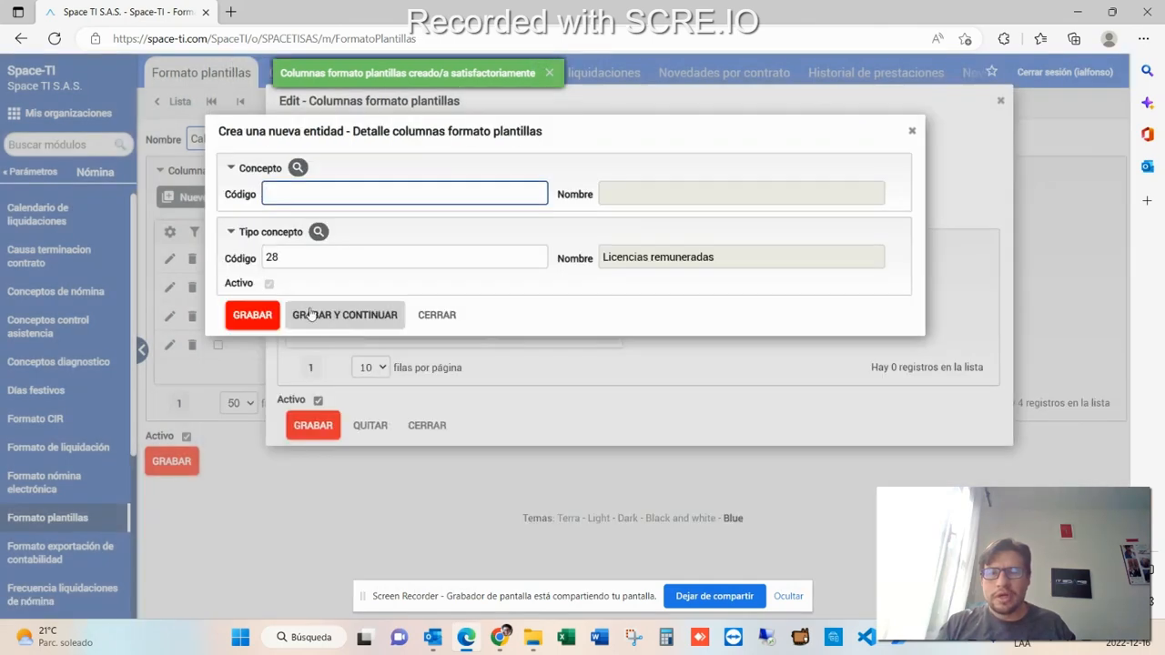
{"action": "left_click", "coordinate": [309, 314]}
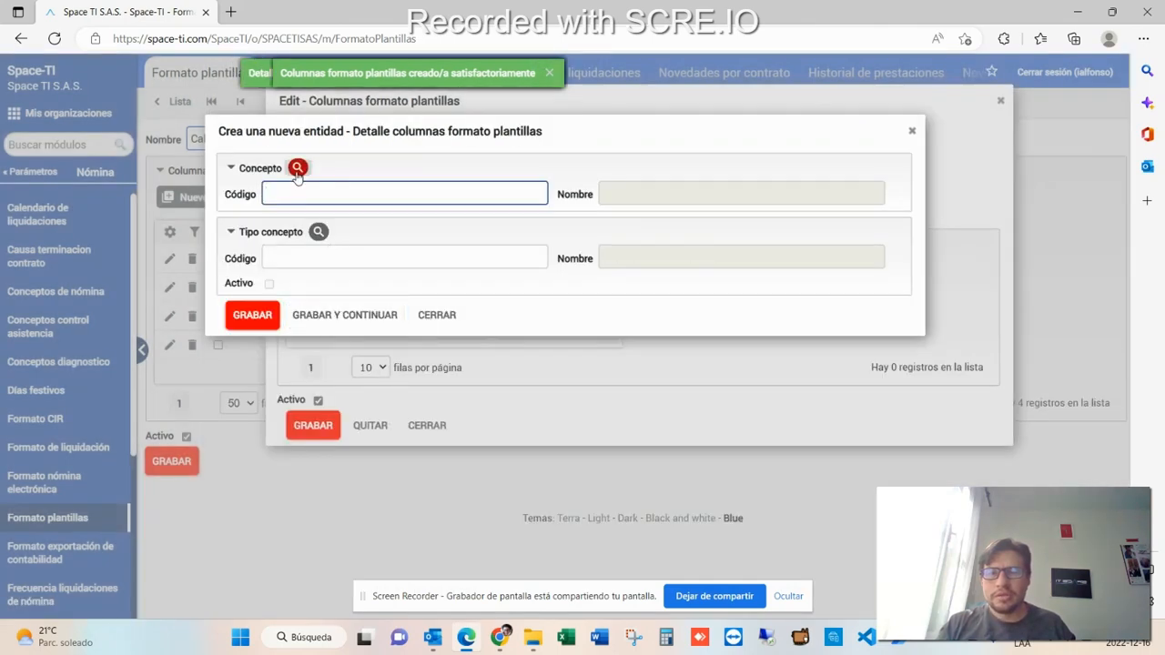
- Search concept types for pagos sala, pick Pagos Salariales, and save the detail line, continuing
{"action": "left_click", "coordinate": [317, 231]}
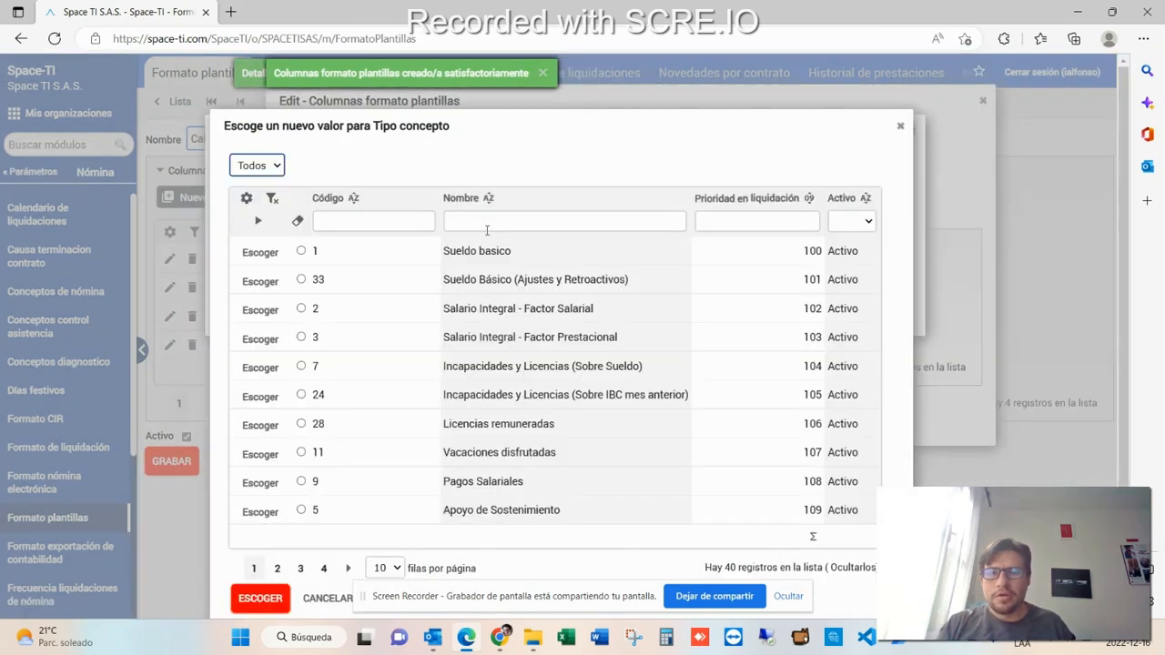
{"action": "type", "text": "pagos sala"}
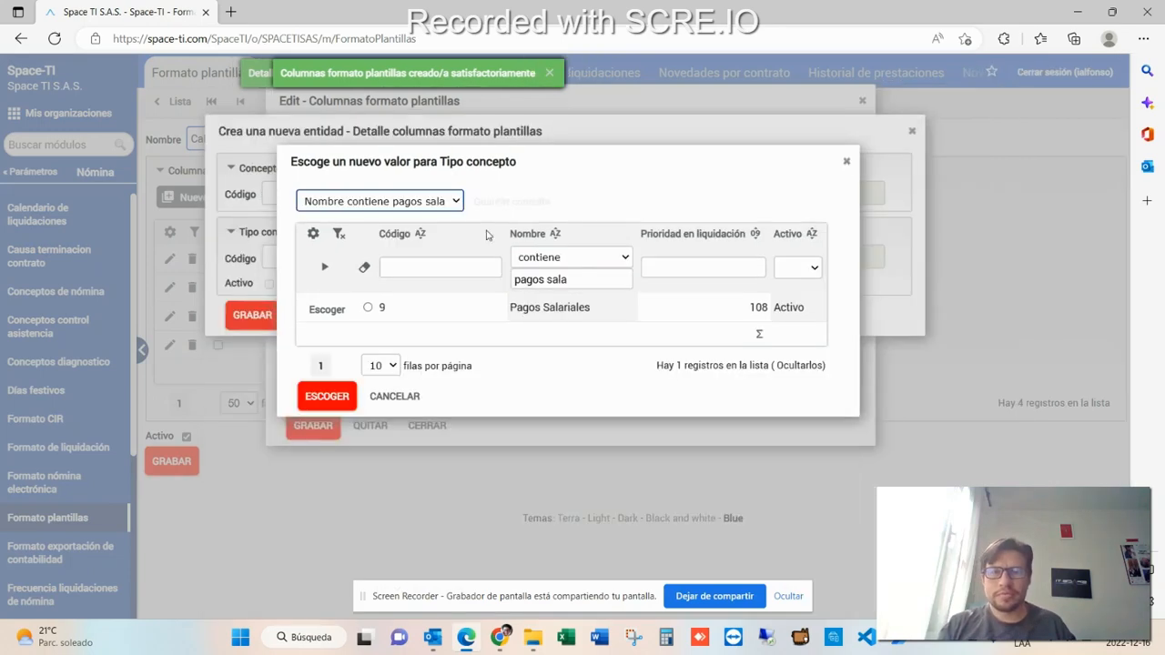
{"action": "double_click", "coordinate": [546, 309]}
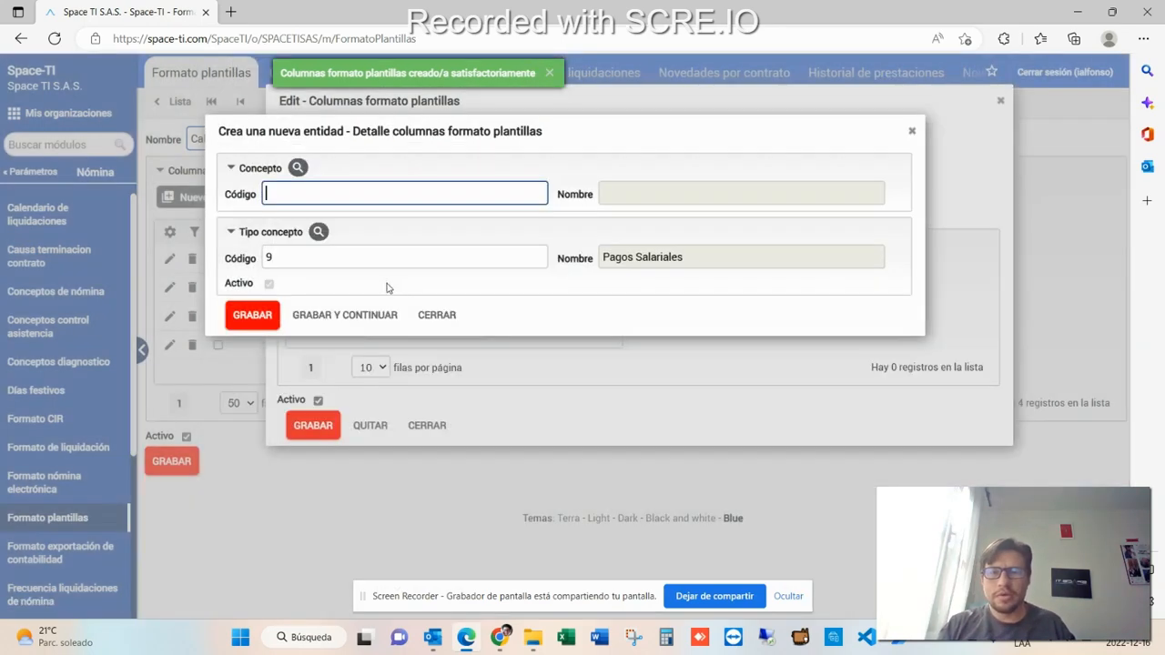
{"action": "left_click", "coordinate": [344, 314]}
- Search concept types for horas, pick Horas Extras, and save the detail line, continuing
{"action": "left_click", "coordinate": [319, 232]}
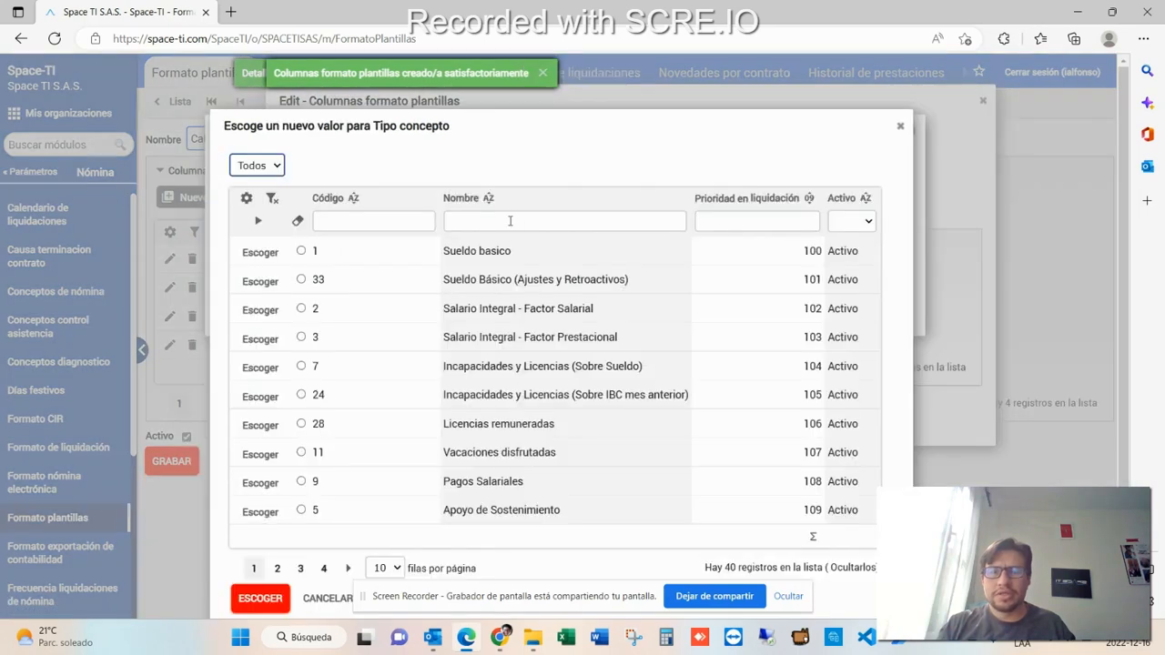
{"action": "left_click", "coordinate": [509, 220]}
{"action": "type", "text": "horas"}
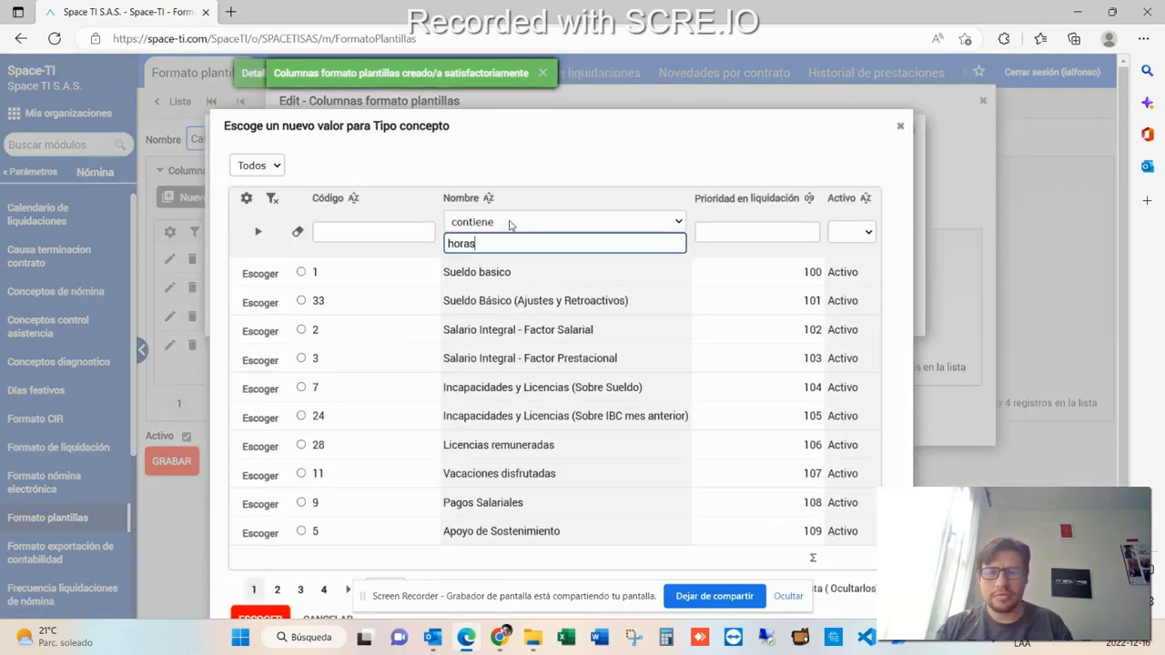
{"action": "key", "text": "Return"}
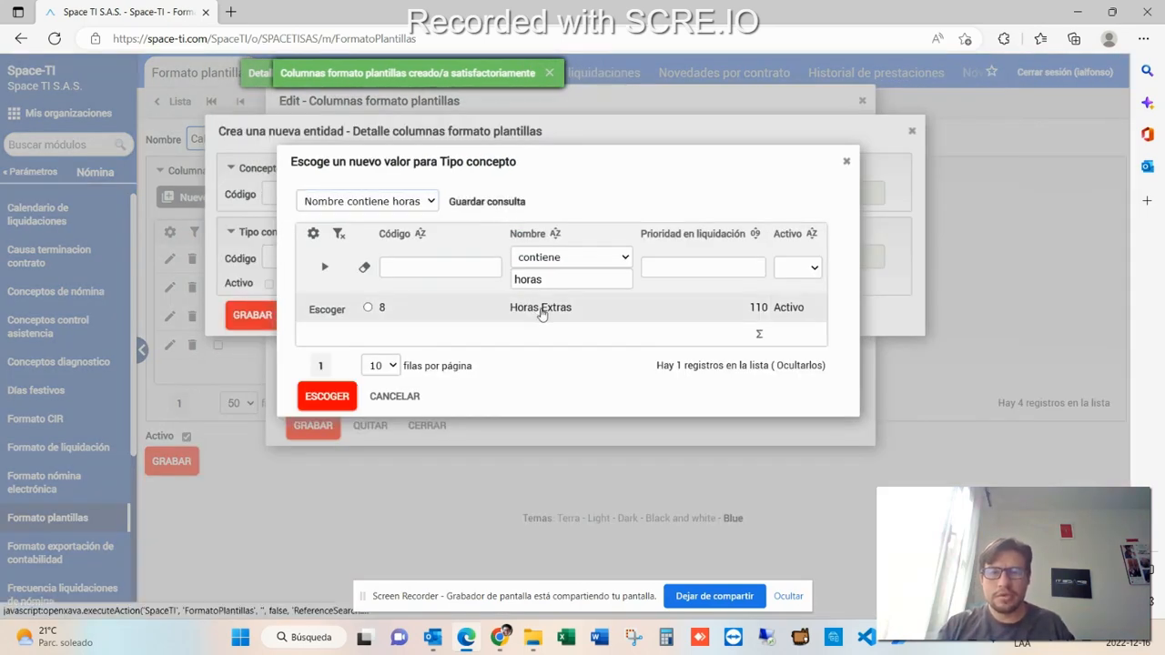
{"action": "double_click", "coordinate": [473, 309]}
{"action": "left_click", "coordinate": [346, 314]}
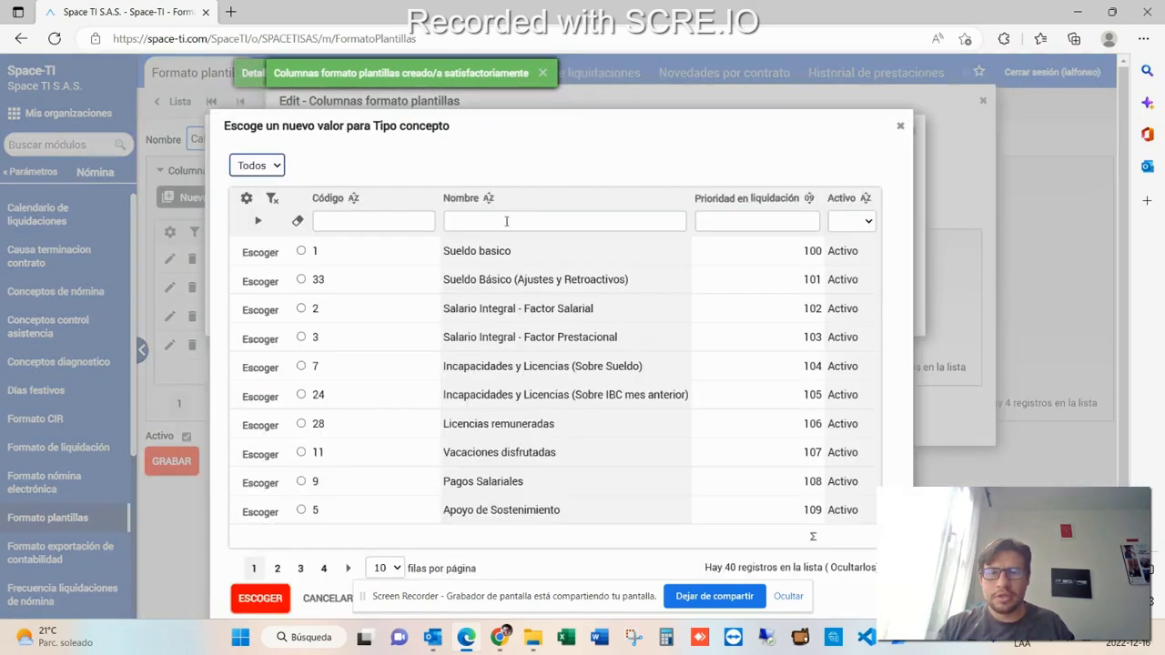
- Search concept types for recar, pick Recargos Nocturnos, and save the detail line, continuing
{"action": "left_click", "coordinate": [507, 222]}
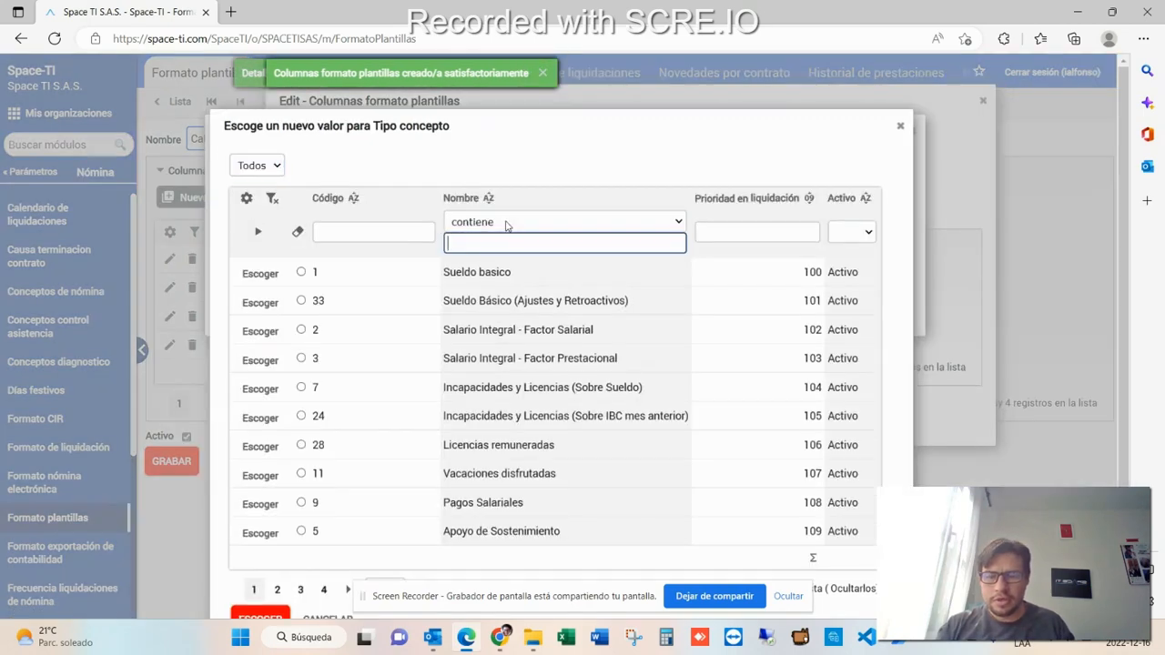
{"action": "type", "text": "recar"}
{"action": "key", "text": "Return"}
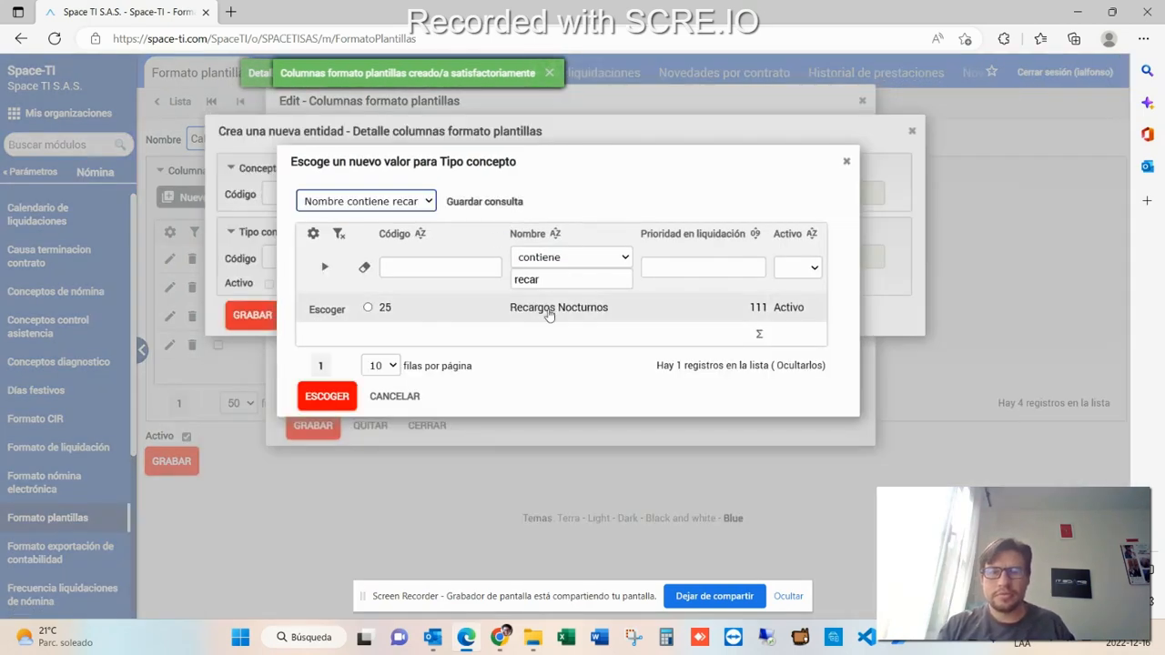
{"action": "double_click", "coordinate": [346, 310]}
{"action": "left_click", "coordinate": [346, 310]}
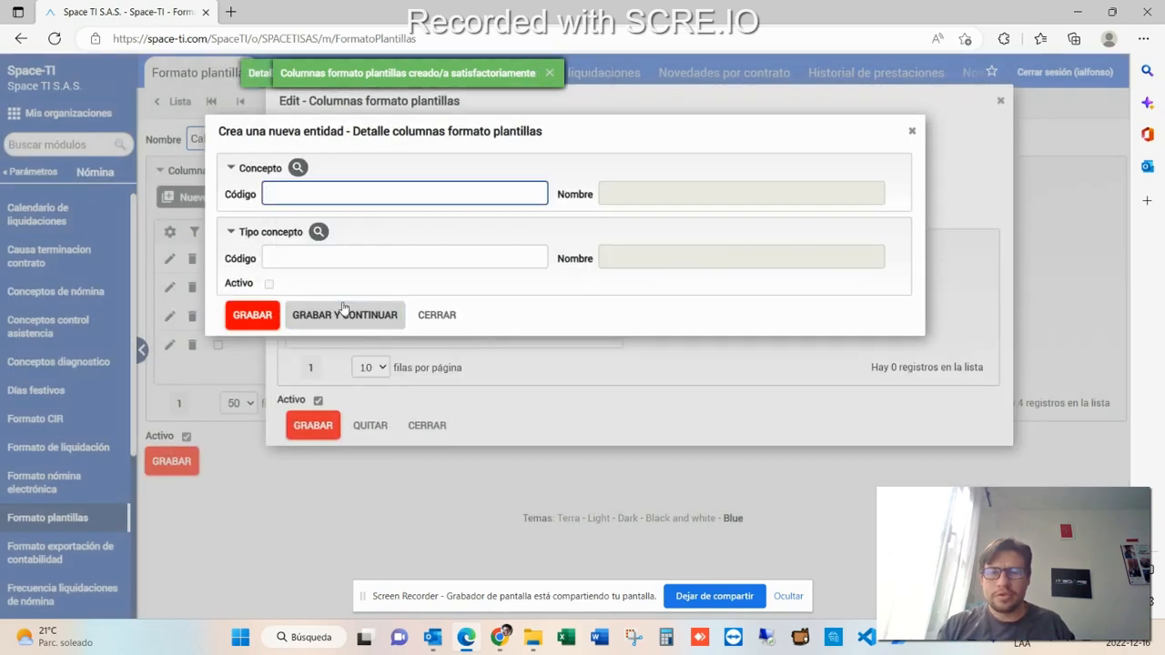
- Close the empty detail form and delete the blank eighth detail line from the column's source list
{"action": "left_click", "coordinate": [263, 318]}
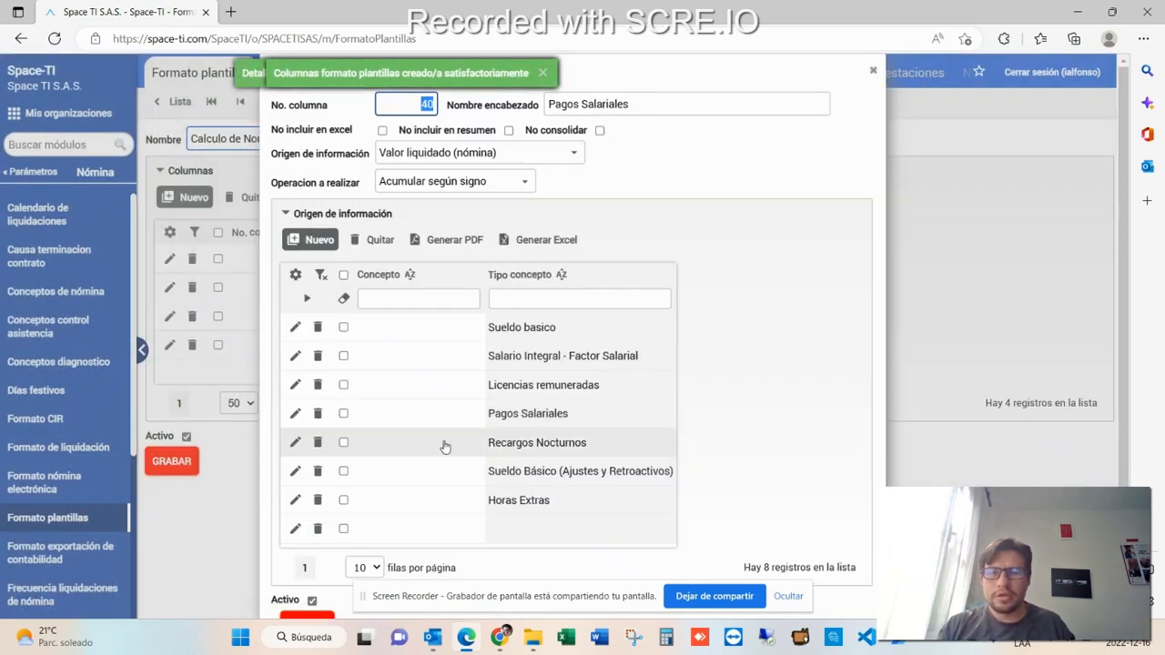
{"action": "scroll", "coordinate": [370, 494], "scroll_direction": "down", "scroll_amount": 1}
{"action": "left_click", "coordinate": [318, 497]}
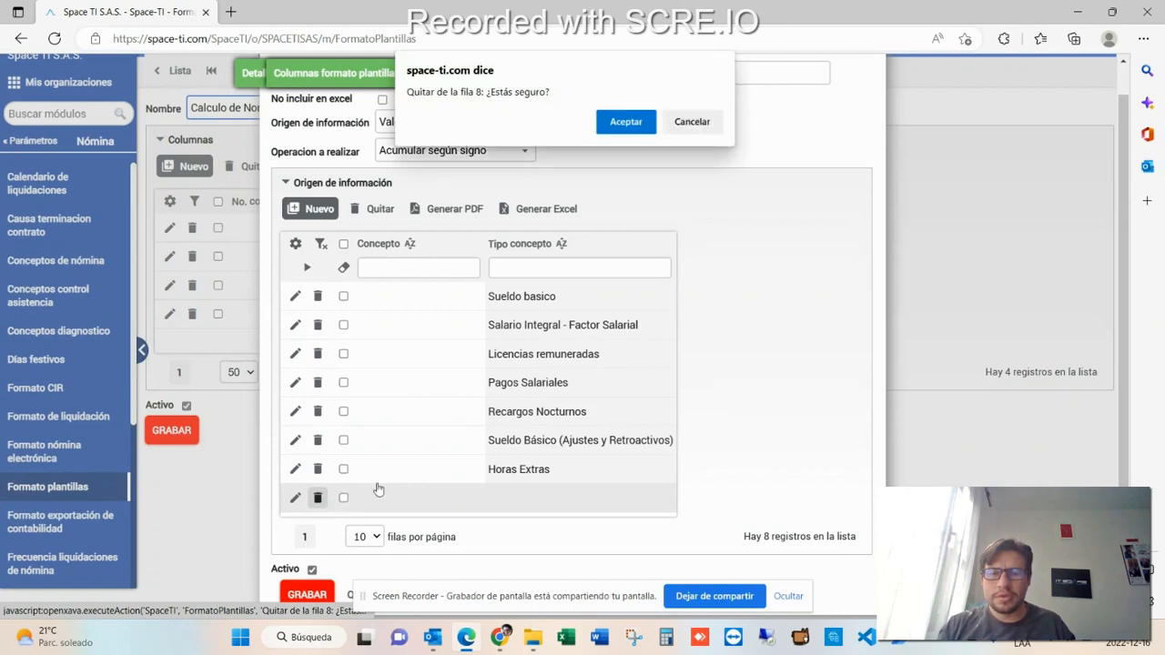
{"action": "left_click", "coordinate": [626, 122]}
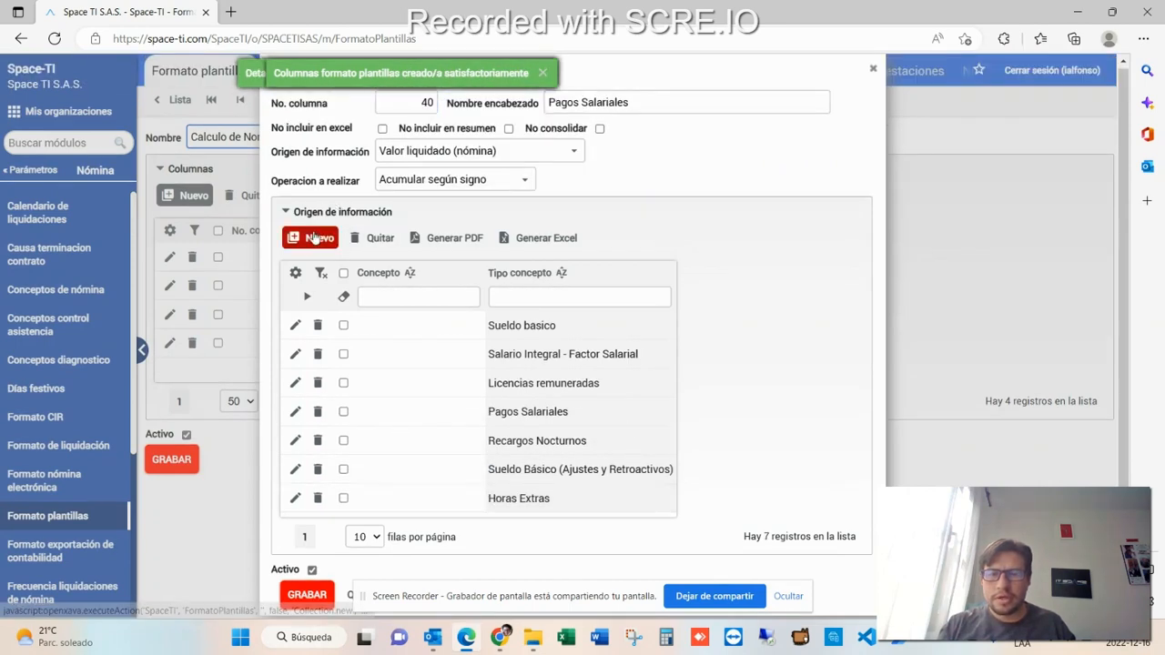
- Add another detail line by searching concept types for reca and picking Recargos Nocturnos, then save it
{"action": "left_click", "coordinate": [312, 238]}
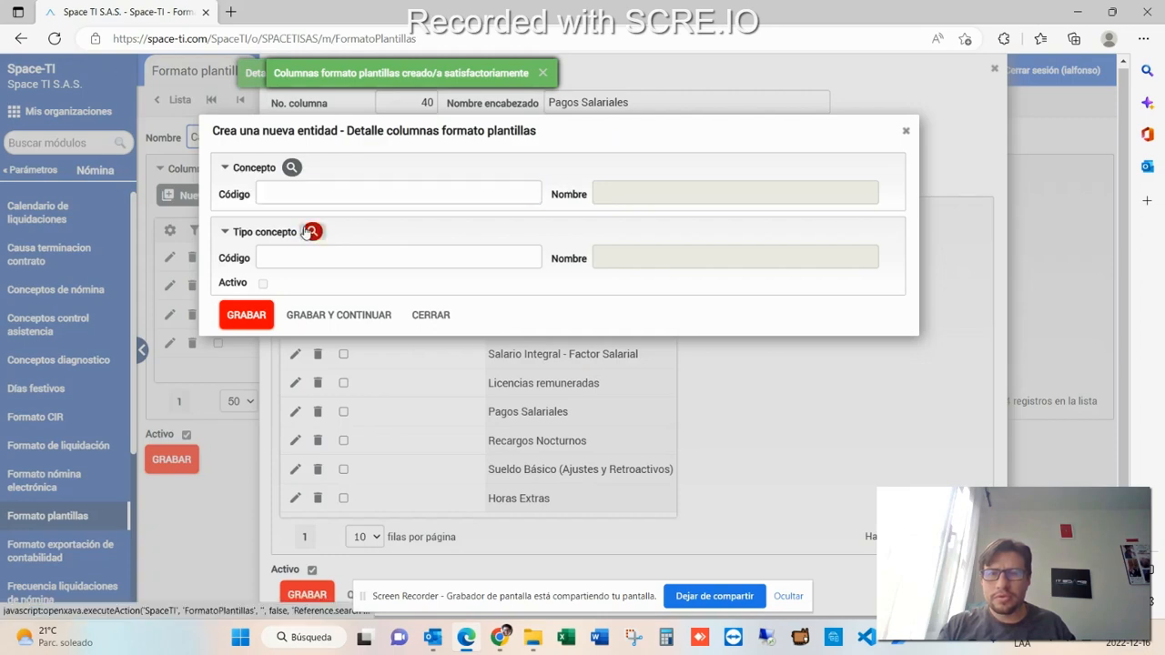
{"action": "left_click", "coordinate": [312, 231]}
{"action": "left_click", "coordinate": [492, 228]}
{"action": "type", "text": "reca"}
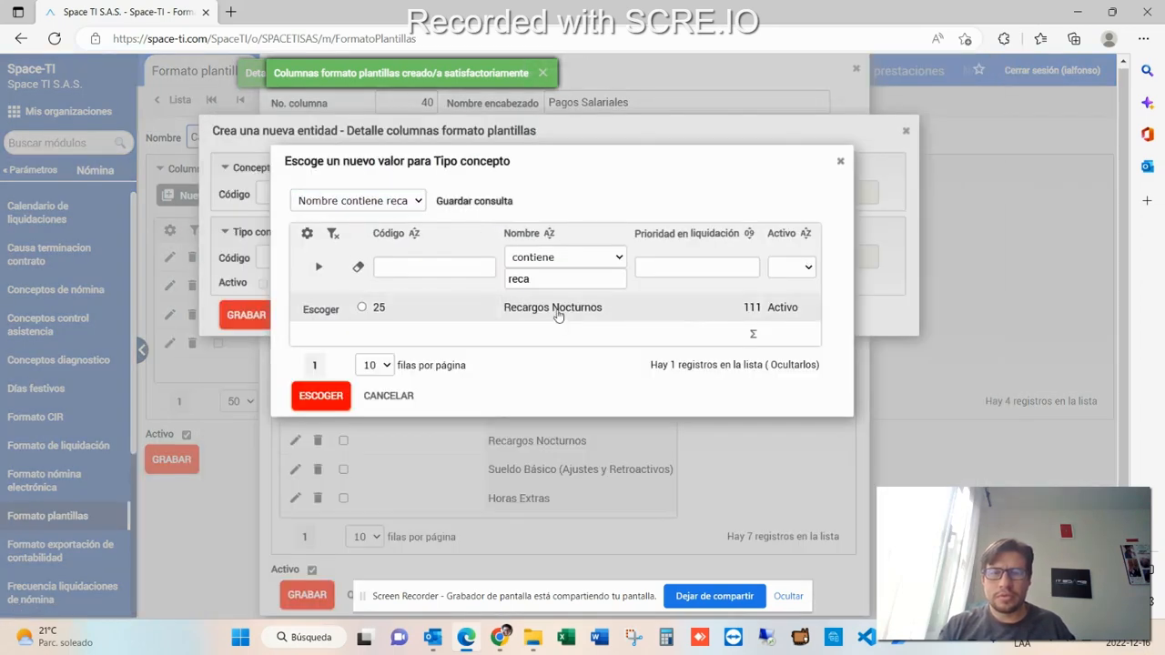
{"action": "double_click", "coordinate": [555, 320]}
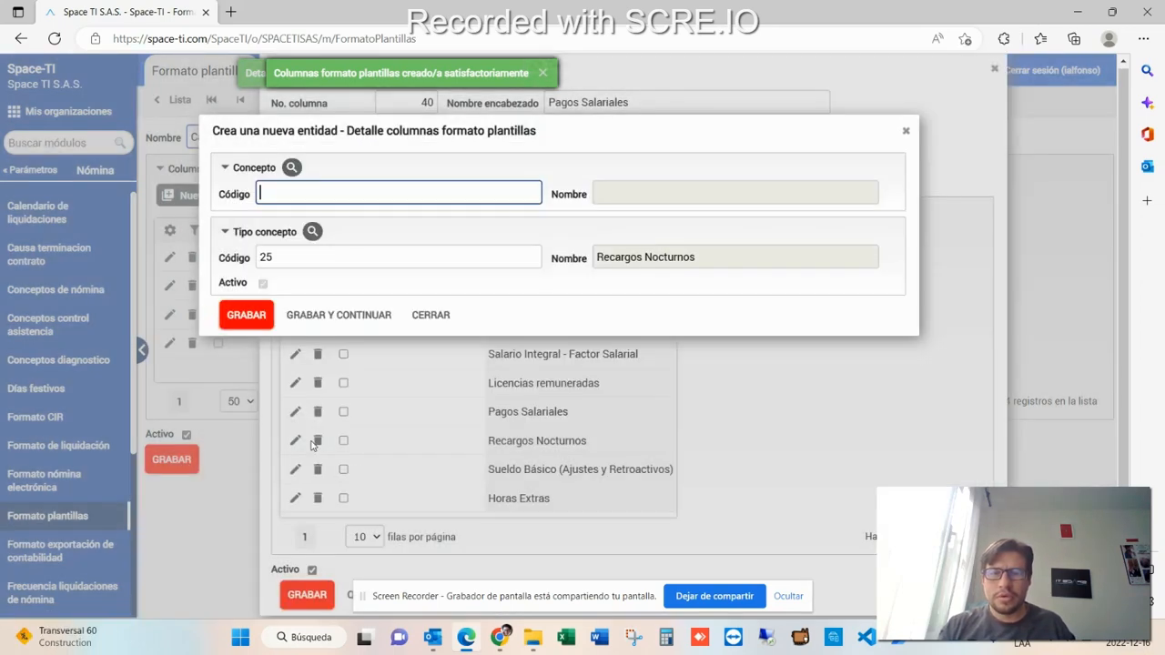
{"action": "left_click", "coordinate": [238, 314]}
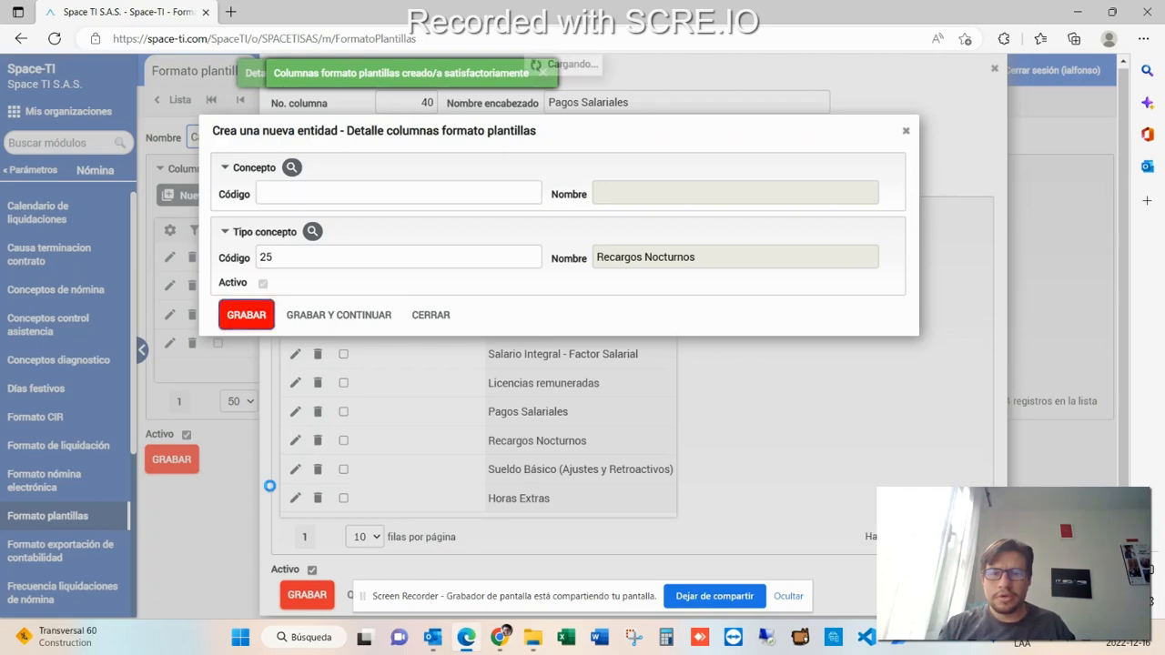
- Delete the duplicate Recargos Nocturnos detail line and save the Pagos Salariales column
{"action": "scroll", "coordinate": [293, 486], "scroll_direction": "down", "scroll_amount": 1}
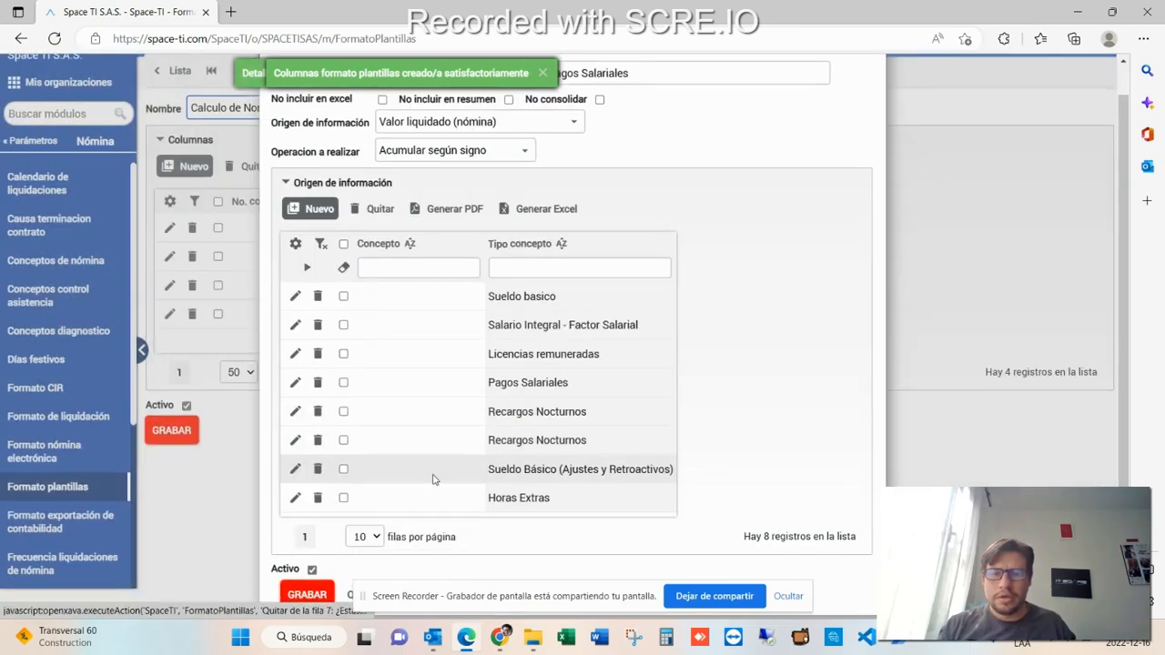
{"action": "left_click", "coordinate": [318, 440]}
{"action": "left_click", "coordinate": [614, 129]}
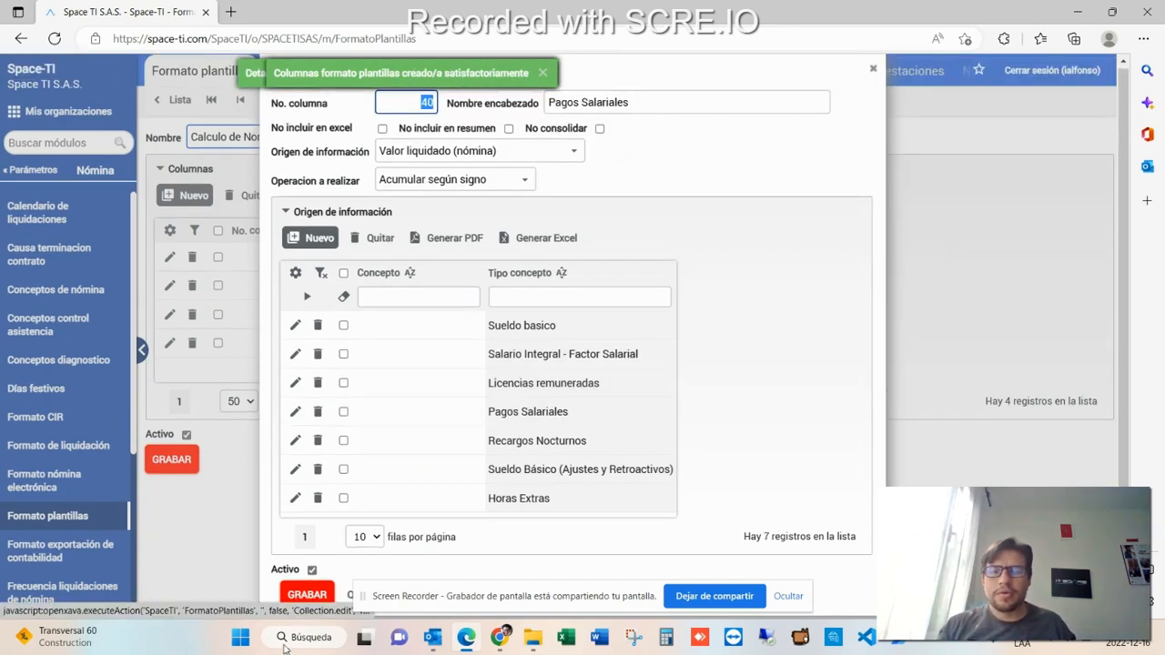
{"action": "left_click", "coordinate": [306, 594]}
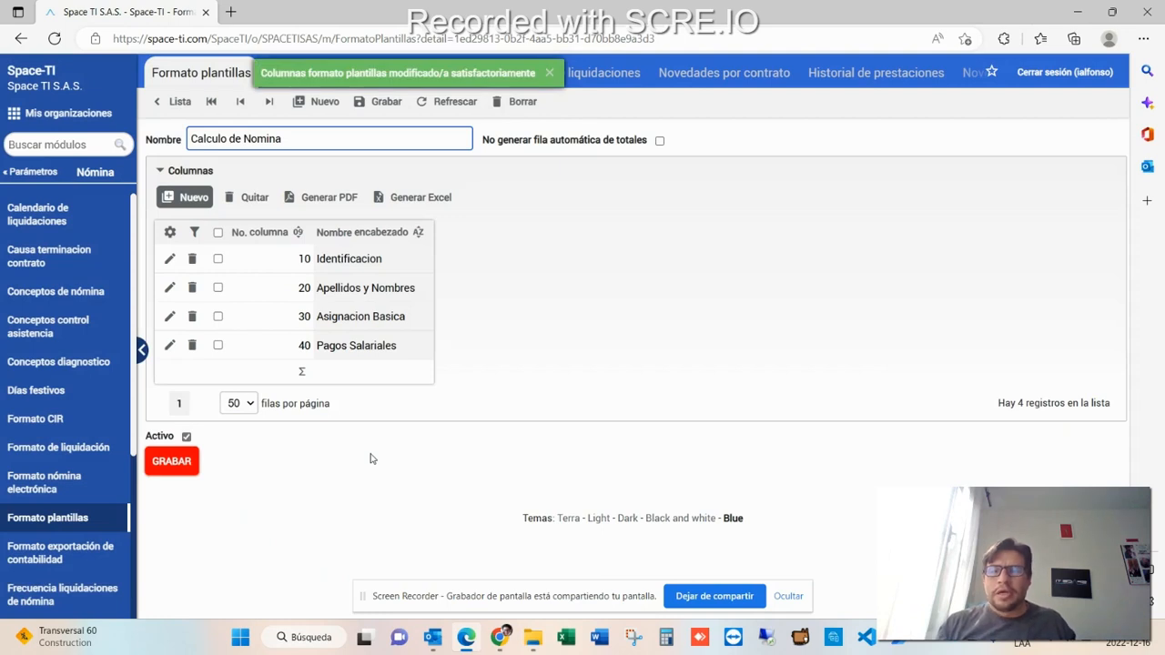
- Create a new column number 50 headed Auxilio de Transporte and mark it as not included in the summary
{"action": "left_click", "coordinate": [199, 205]}
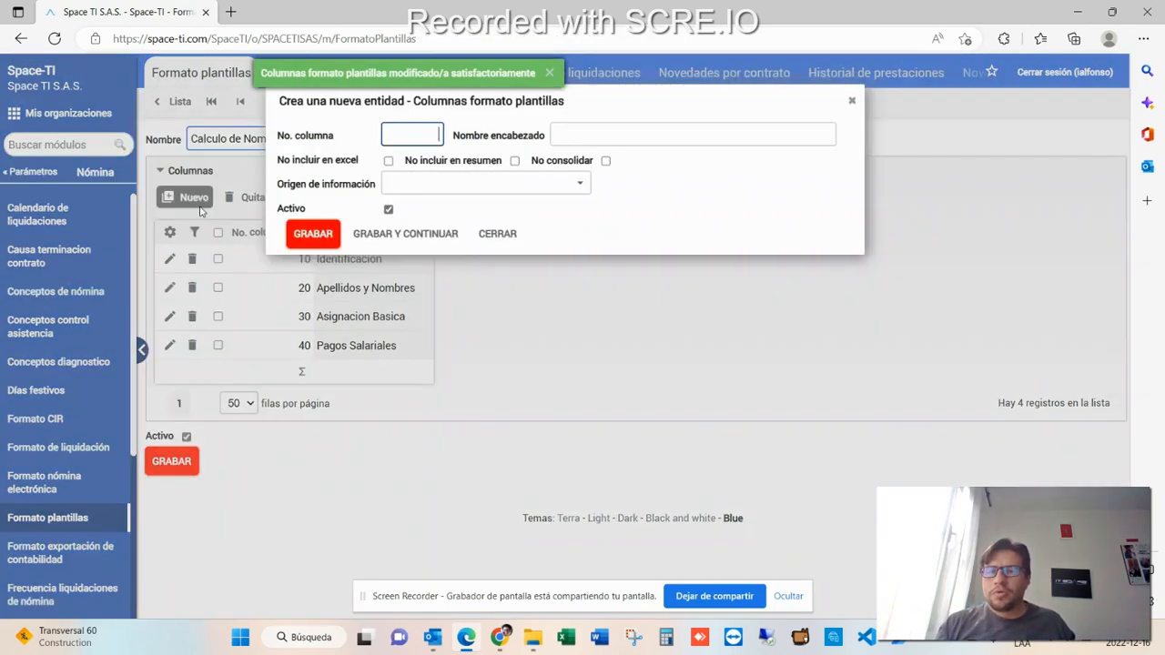
{"action": "type", "text": "50"}
{"action": "key", "text": "Tab"}
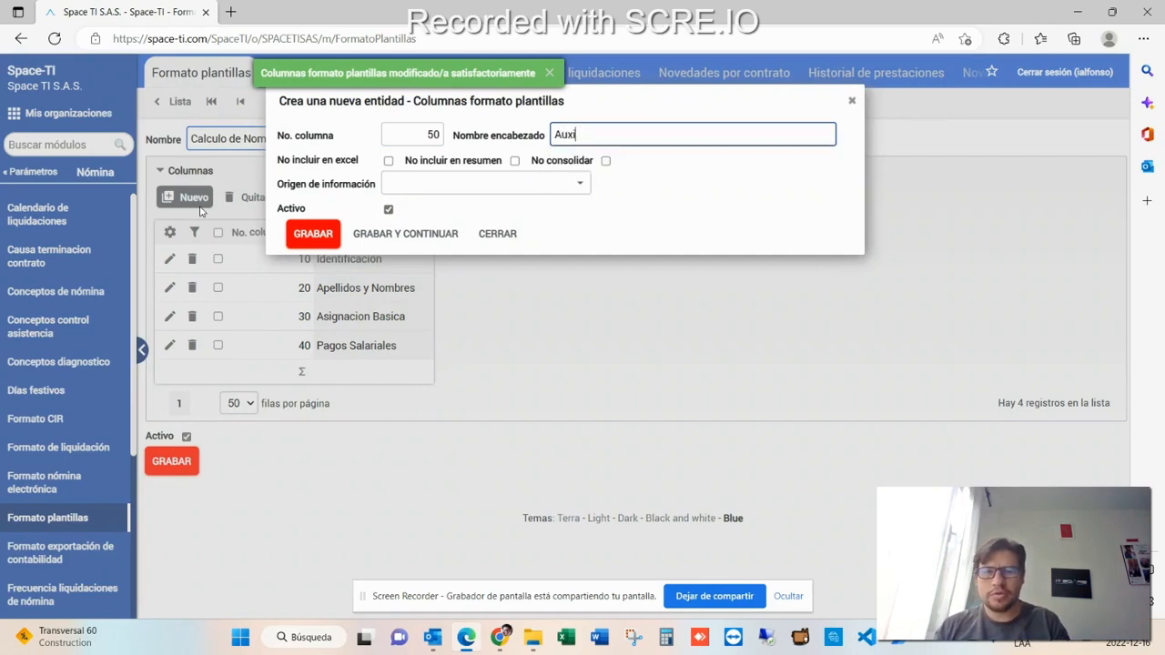
{"action": "type", "text": "Auxilio de Transp"}
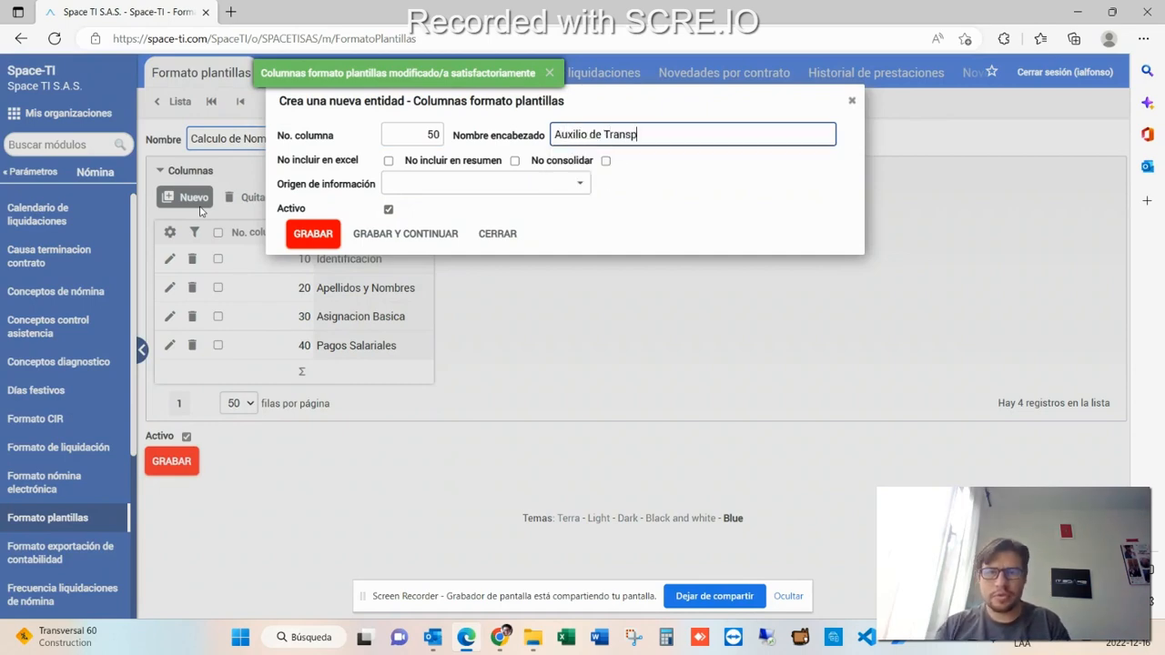
{"action": "type", "text": "orte"}
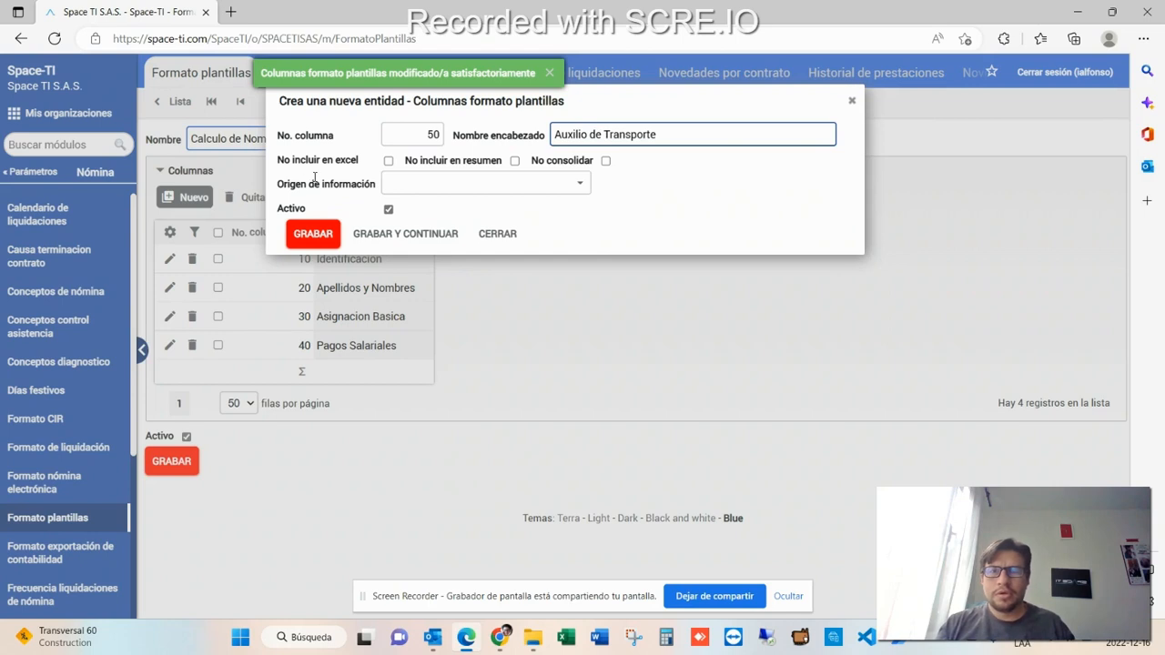
{"action": "left_click", "coordinate": [512, 163]}
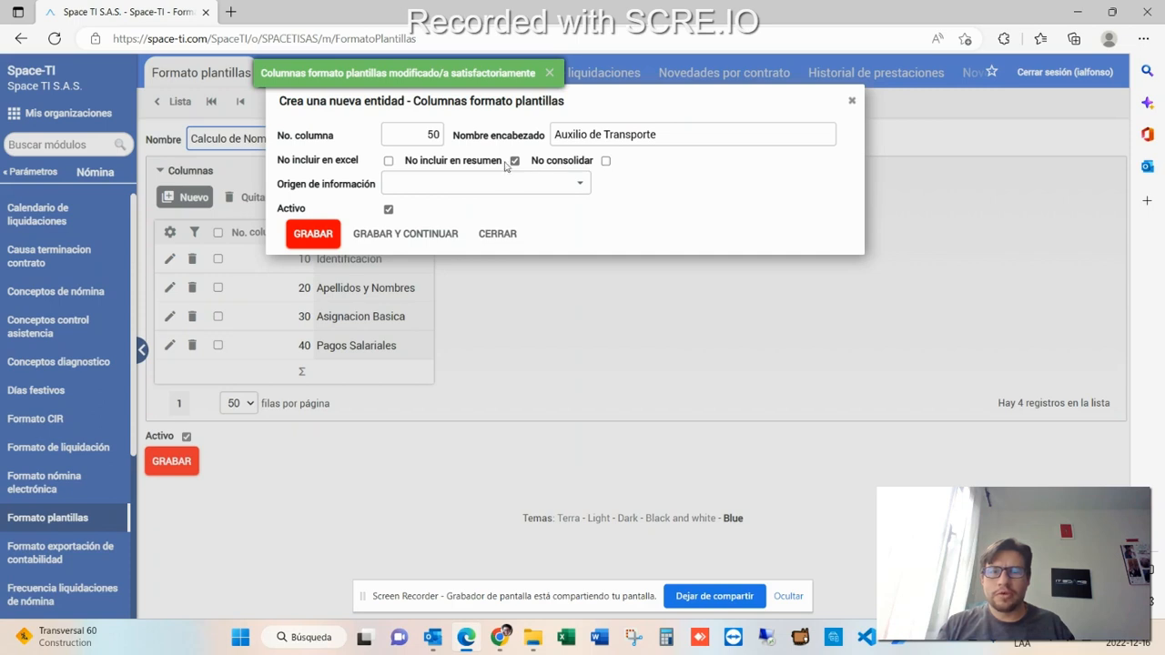
- Set the column's information source to Valor liquidado (nómina) with operation Acumular según signo, and save the column
{"action": "left_click", "coordinate": [576, 185]}
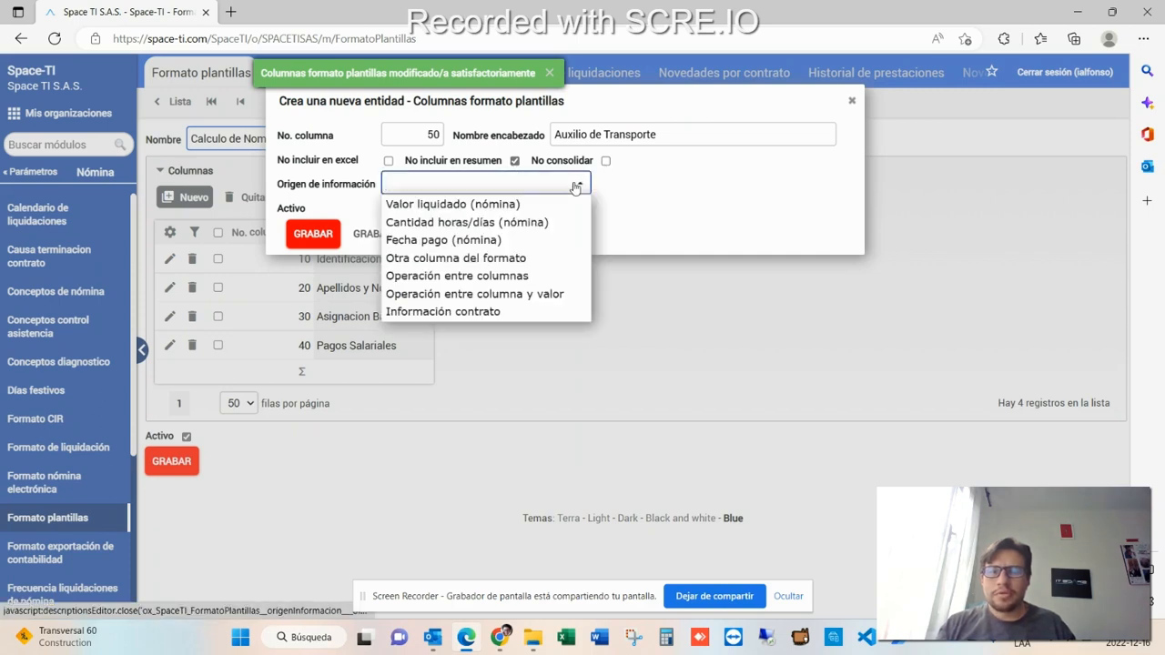
{"action": "left_click", "coordinate": [519, 205]}
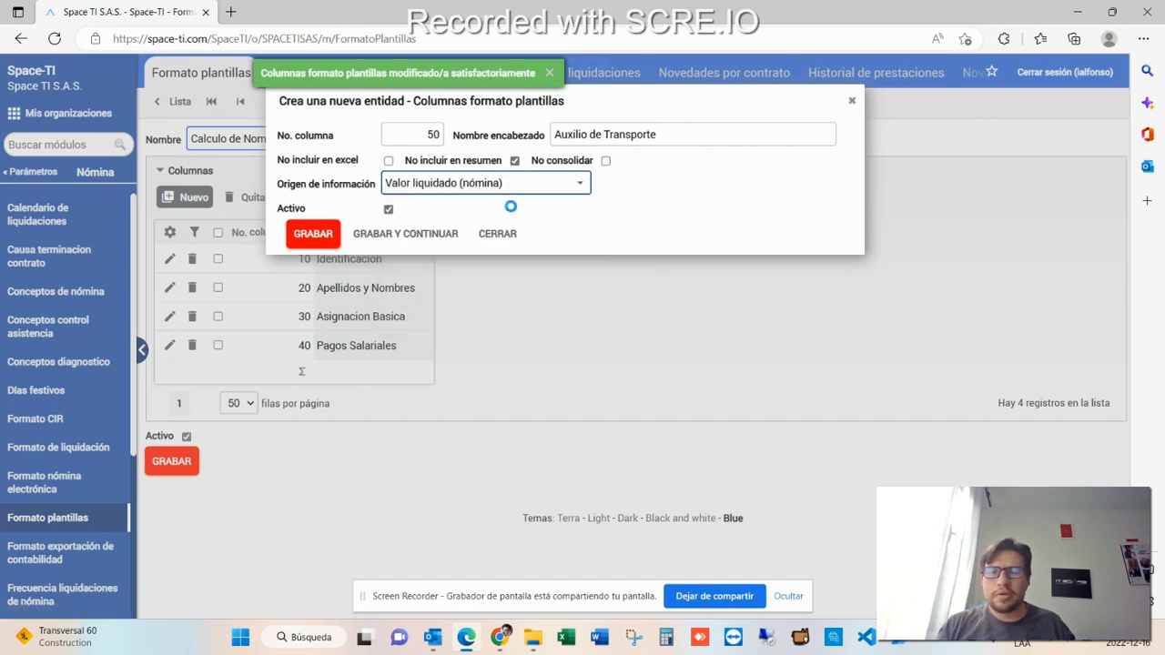
{"action": "left_click", "coordinate": [530, 211]}
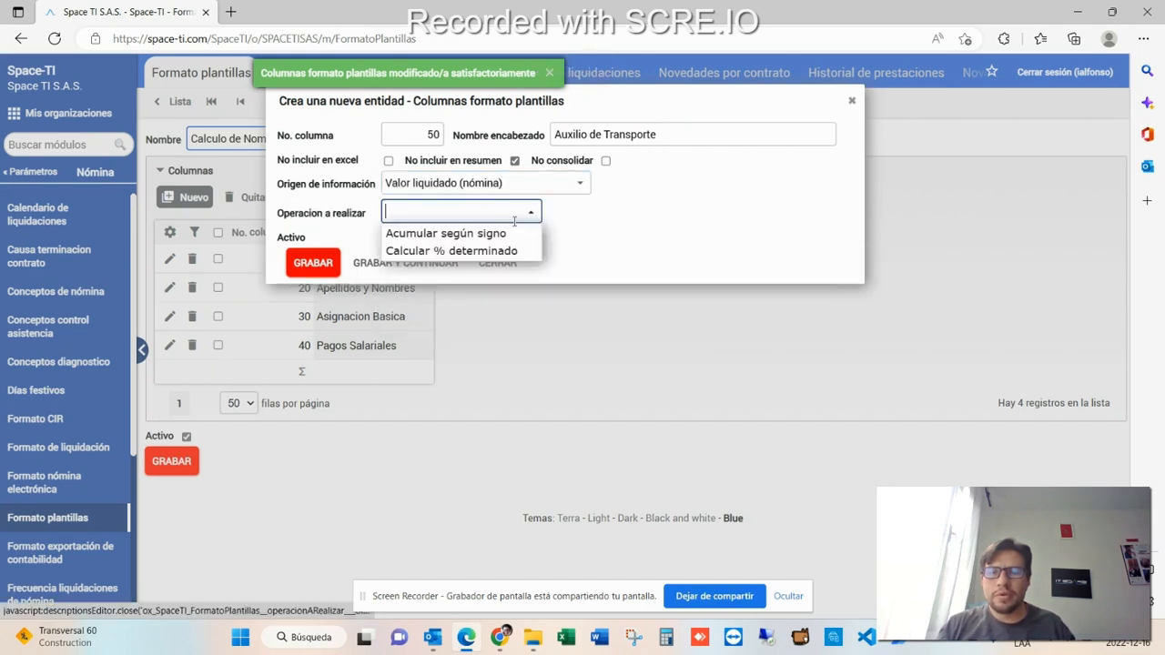
{"action": "left_click", "coordinate": [489, 234]}
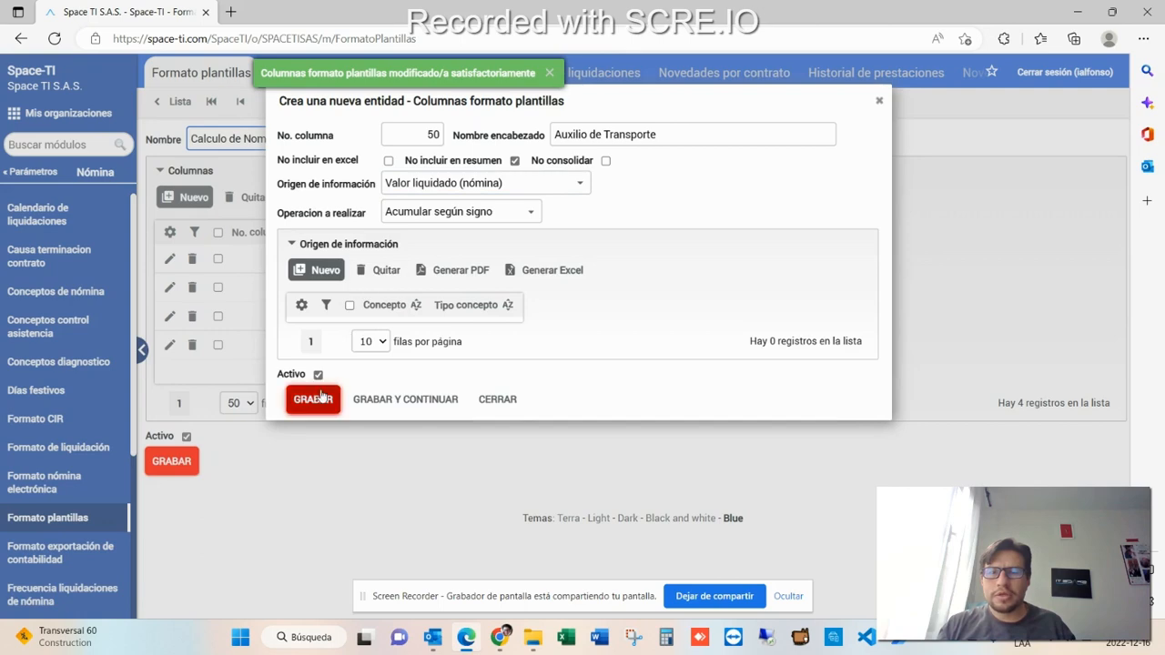
{"action": "left_click", "coordinate": [318, 400]}
{"action": "left_click", "coordinate": [375, 377]}
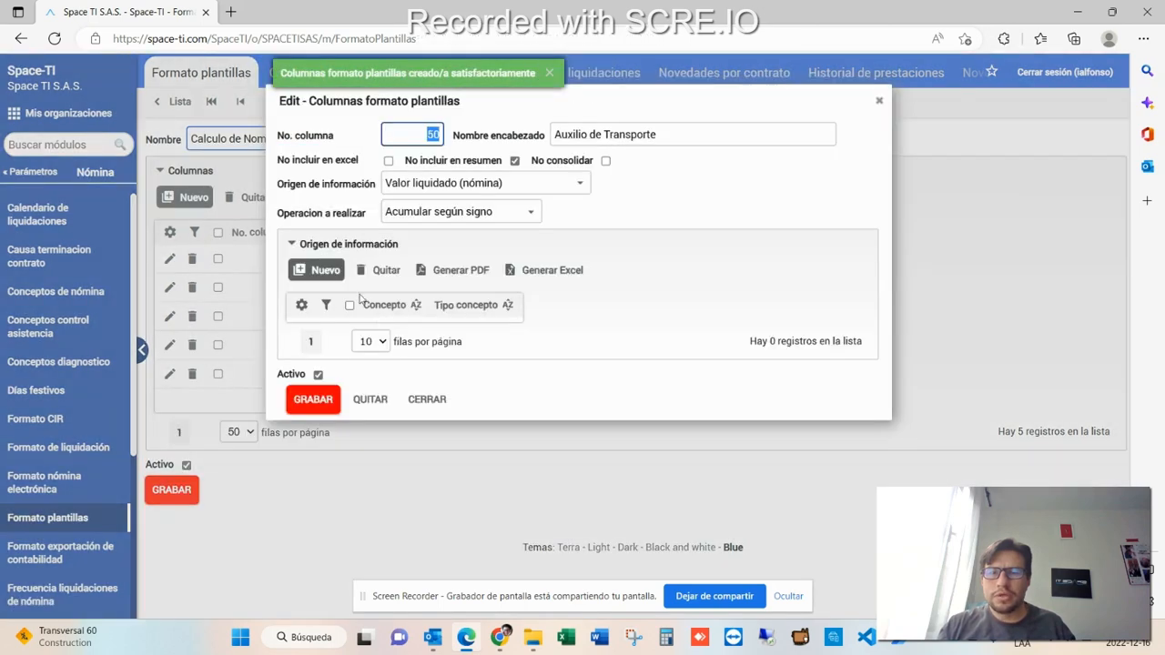
- Add a detail line with concept type Auxilio de Transporte, found by searching trans, and save the column
{"action": "left_click", "coordinate": [335, 271]}
{"action": "left_click", "coordinate": [318, 231]}
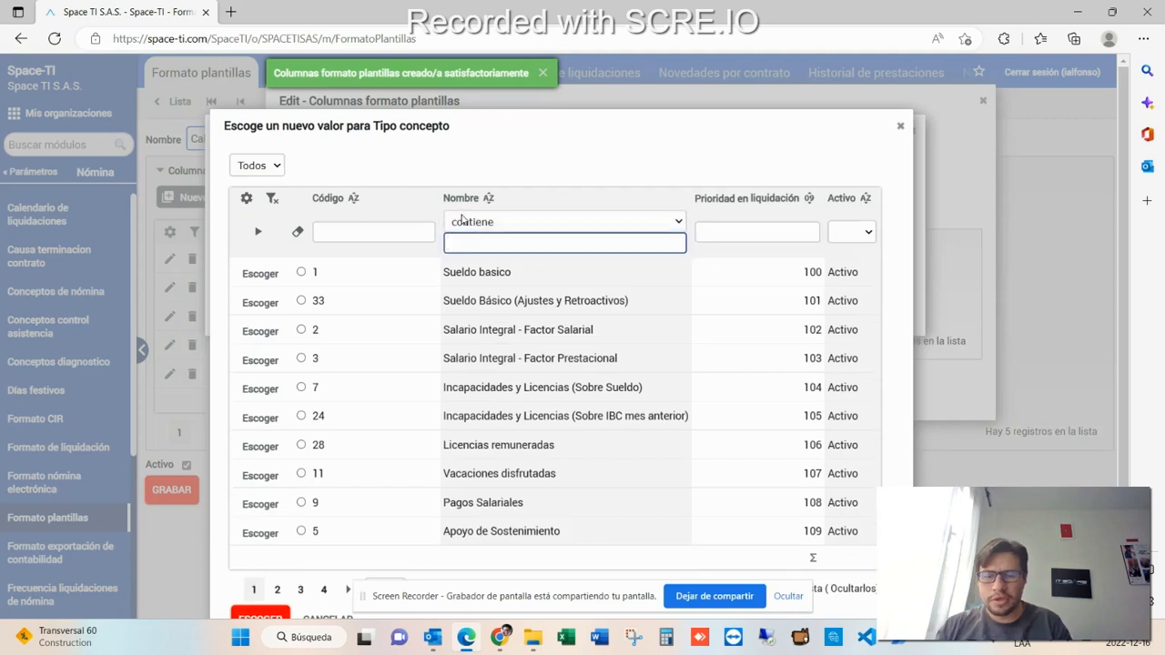
{"action": "type", "text": "aux tran"}
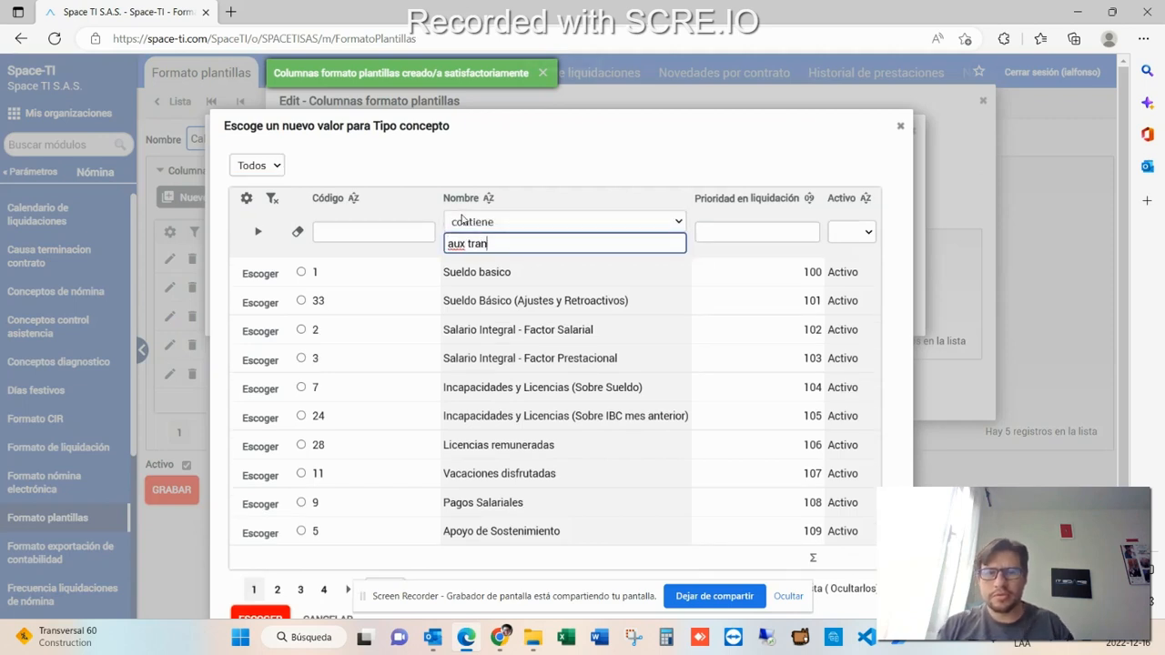
{"action": "key", "text": "Return"}
{"action": "left_click_drag", "start_coordinate": [586, 279], "coordinate": [424, 271]}
{"action": "type", "text": "t"}
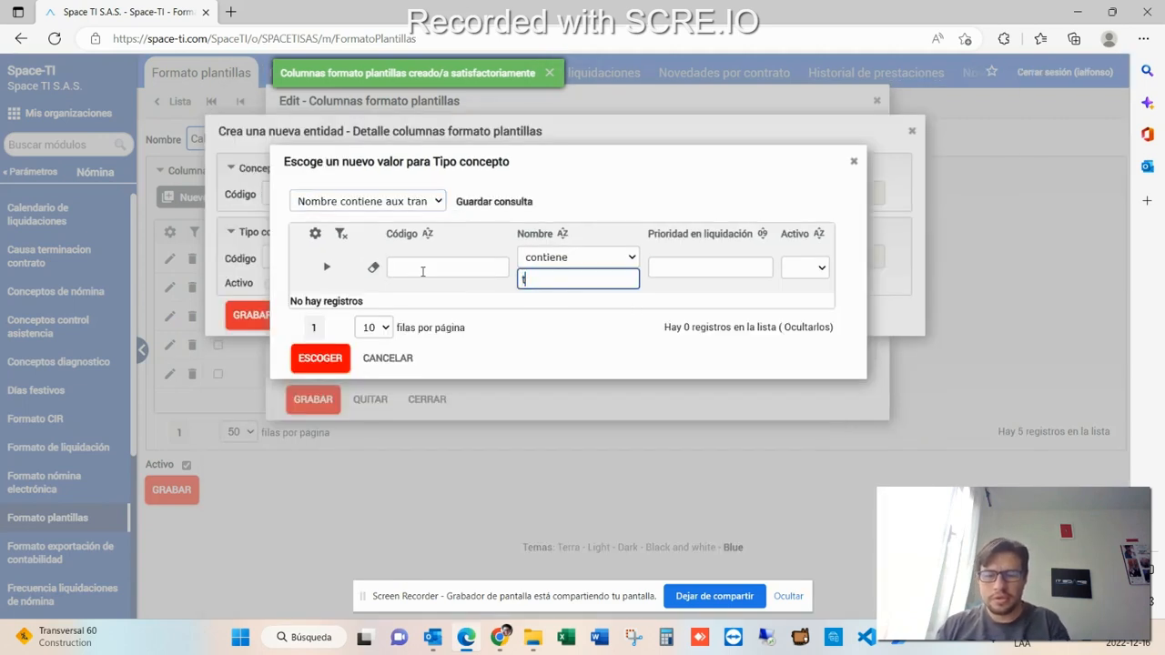
{"action": "type", "text": "rans"}
{"action": "key", "text": "Return"}
{"action": "left_click", "coordinate": [325, 306]}
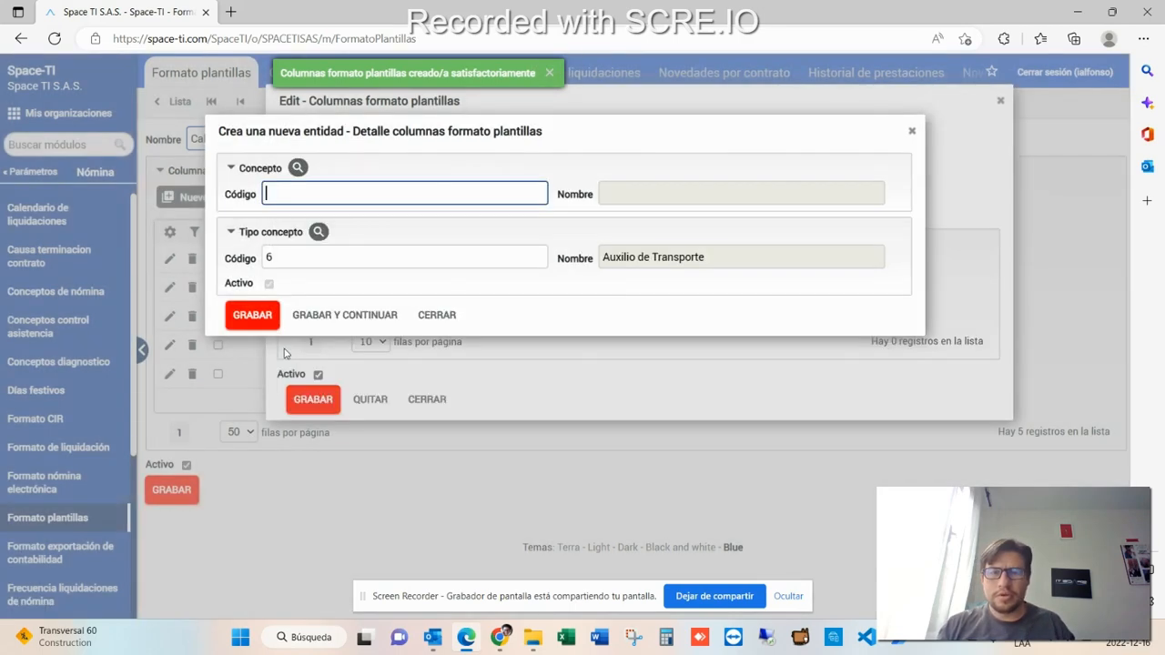
{"action": "left_click", "coordinate": [252, 315]}
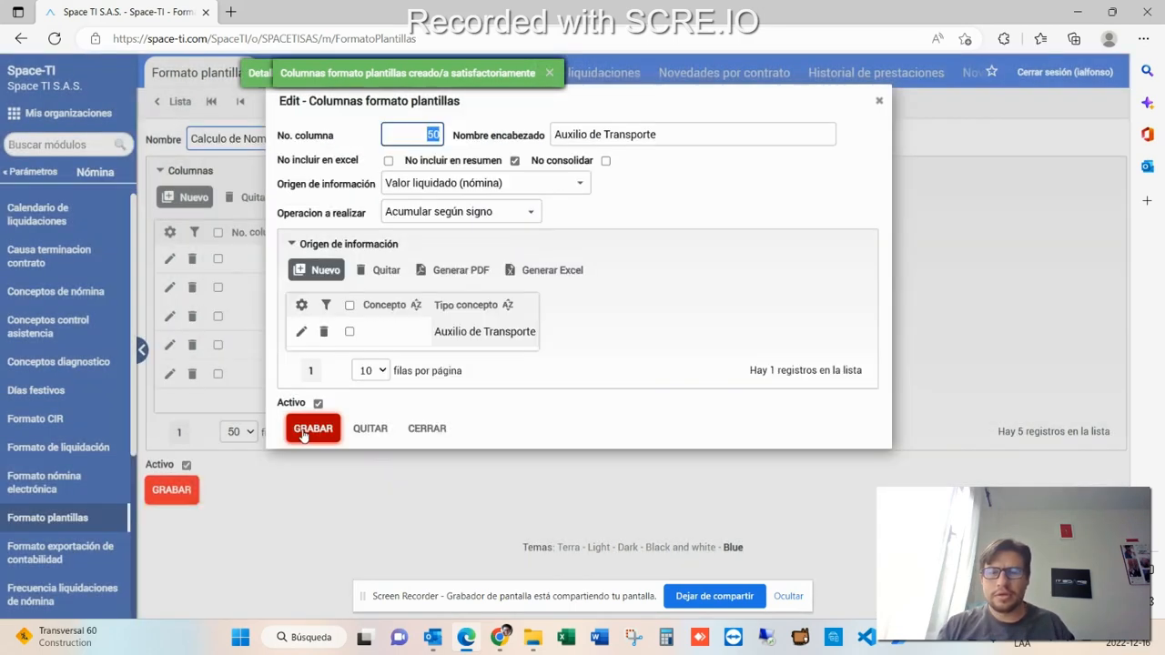
{"action": "left_click", "coordinate": [312, 429]}
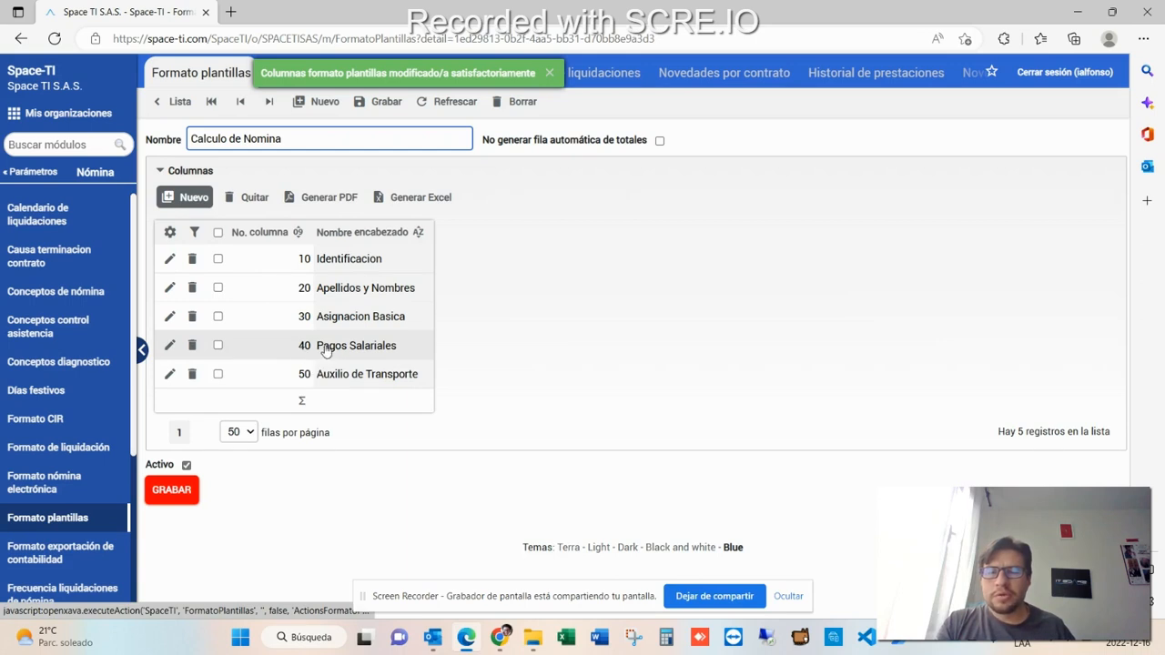
- Create a new column number 60 headed Subtotal
{"action": "left_click", "coordinate": [186, 199]}
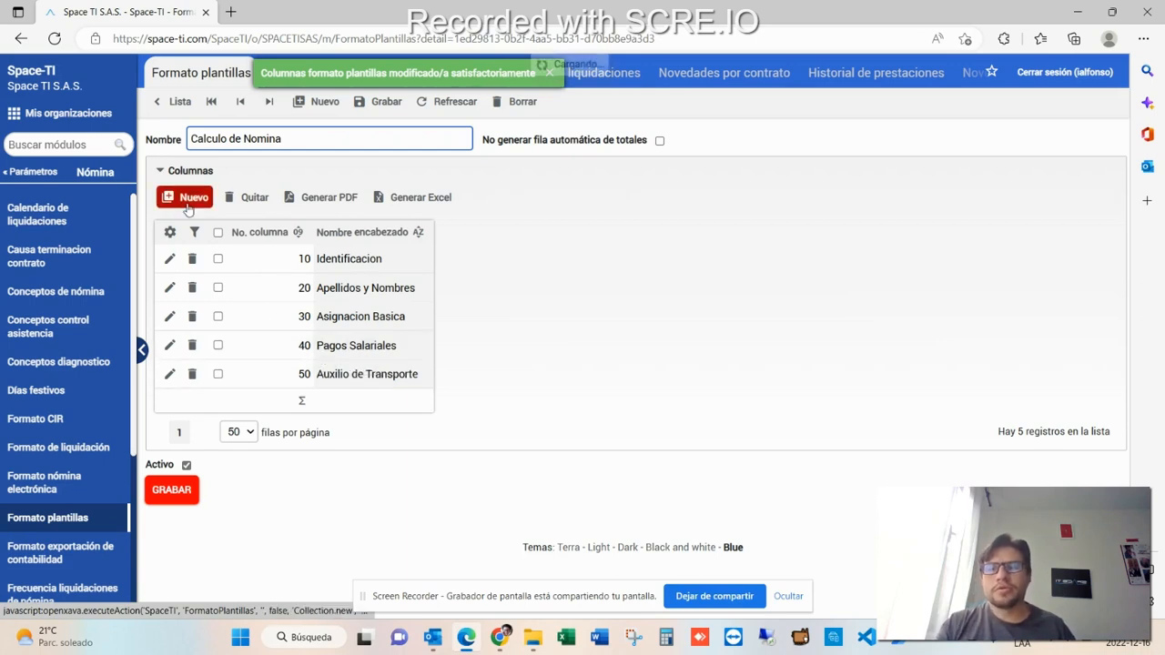
{"action": "type", "text": "60"}
{"action": "key", "text": "Tab"}
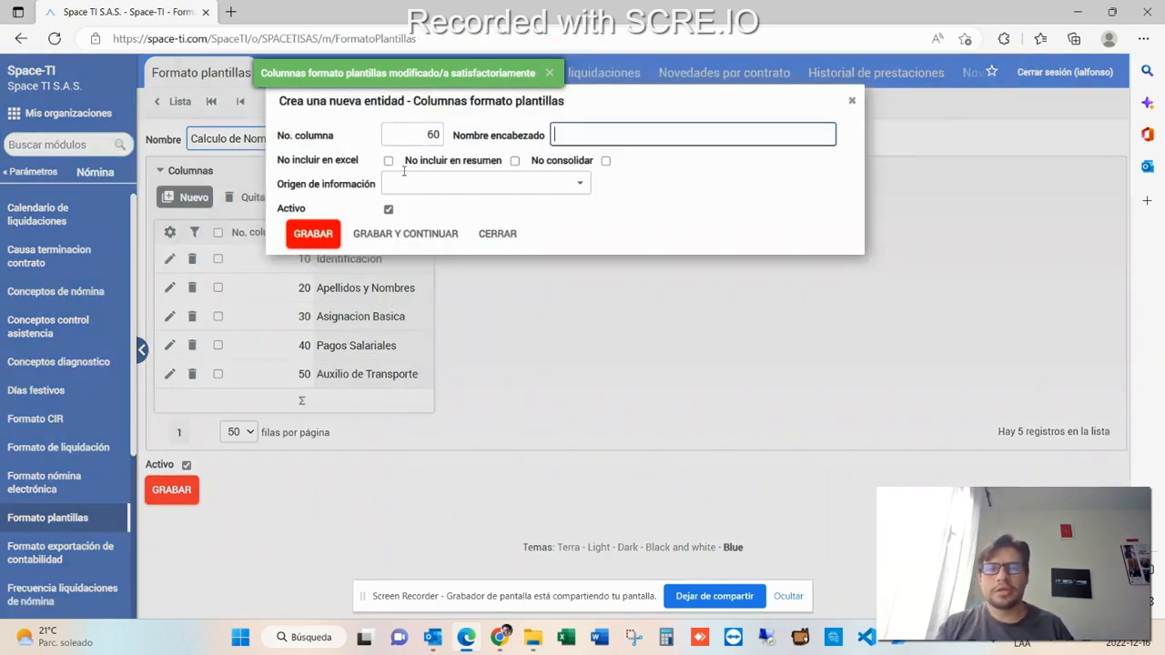
{"action": "type", "text": "Subtotal"}
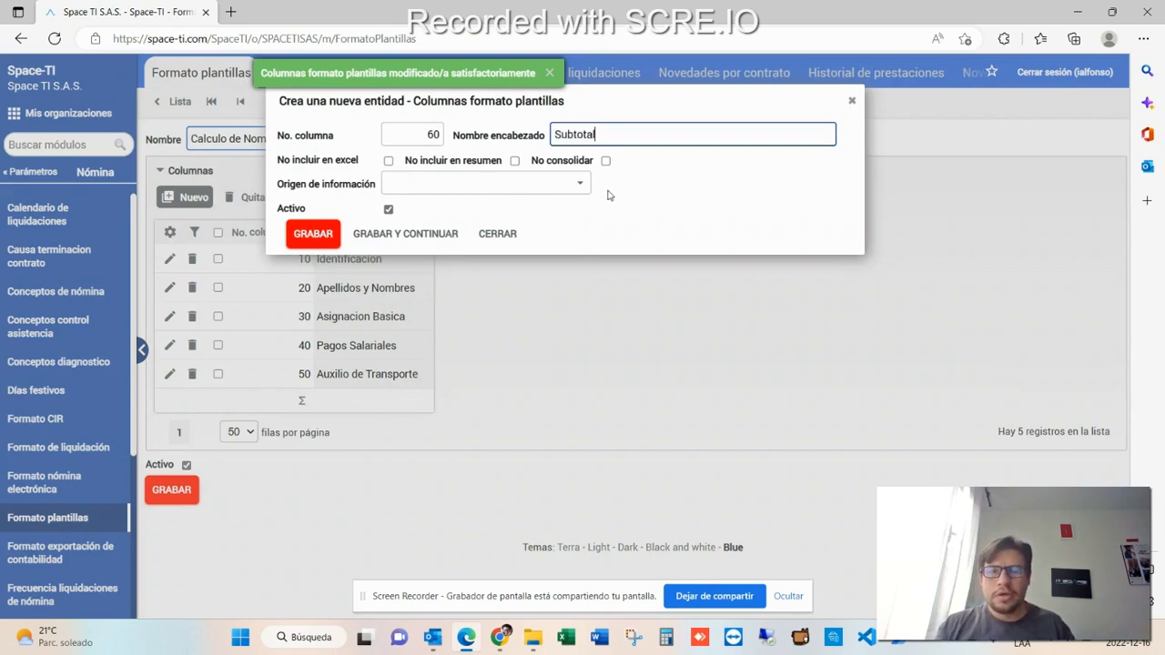
- Set the Subtotal source to Operación entre columnas, adding column 40 and column 50 with Suma
{"action": "left_click", "coordinate": [580, 185]}
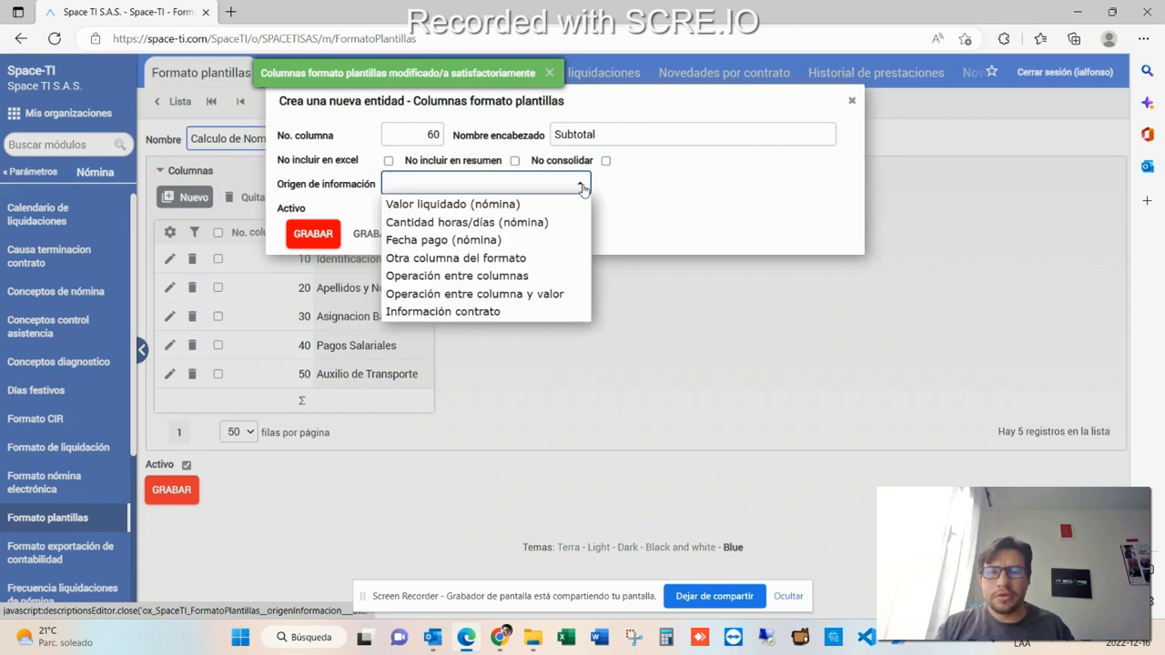
{"action": "left_click", "coordinate": [457, 276]}
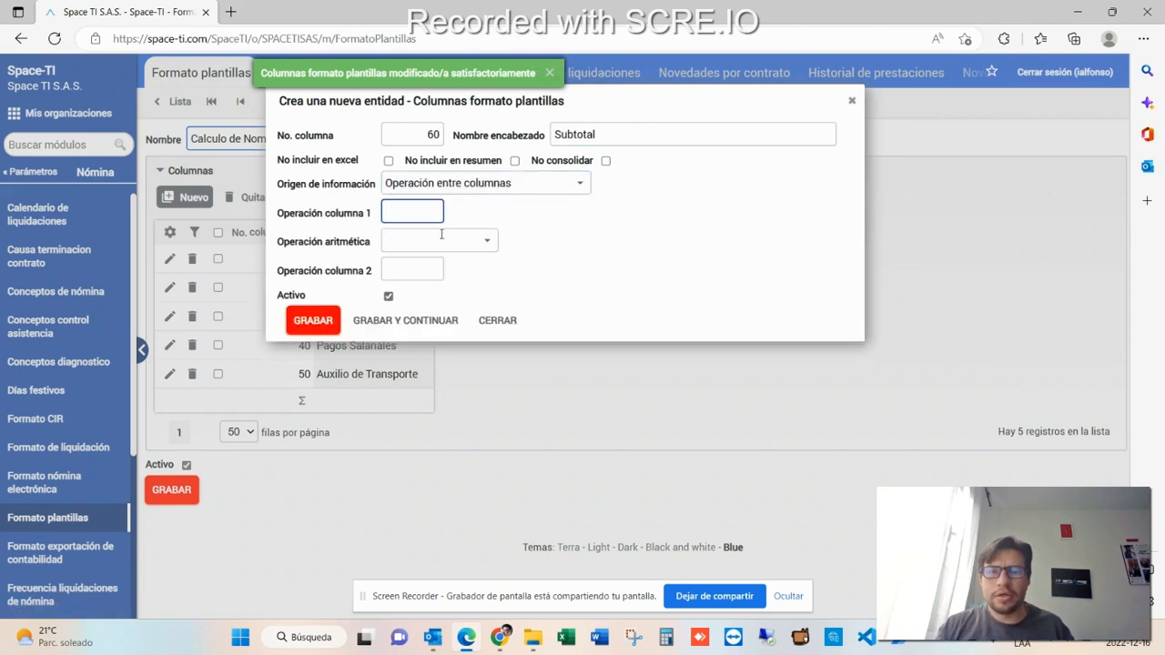
{"action": "type", "text": "40"}
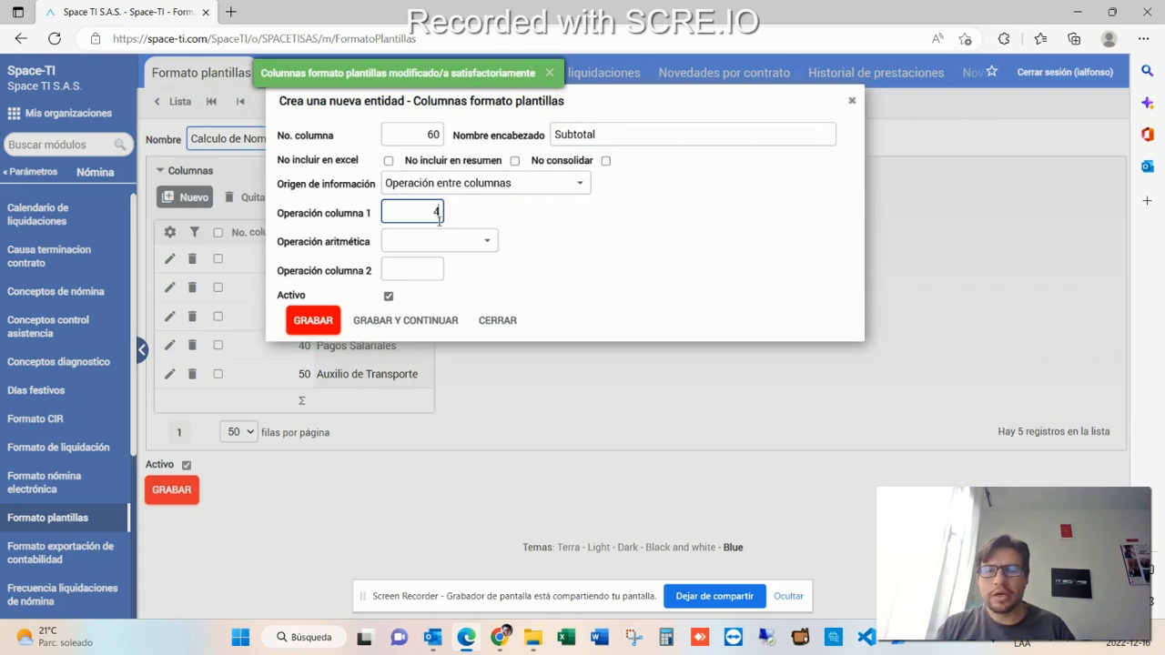
{"action": "key", "text": "Tab"}
{"action": "left_click", "coordinate": [481, 242]}
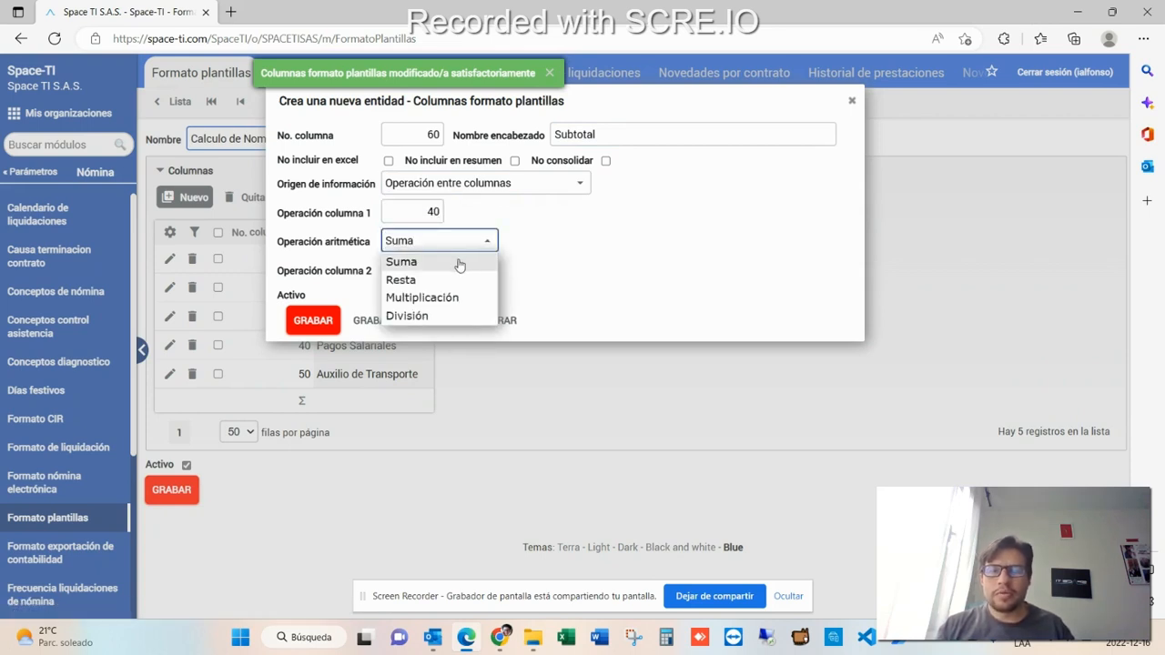
{"action": "left_click", "coordinate": [459, 264]}
{"action": "left_click", "coordinate": [432, 273]}
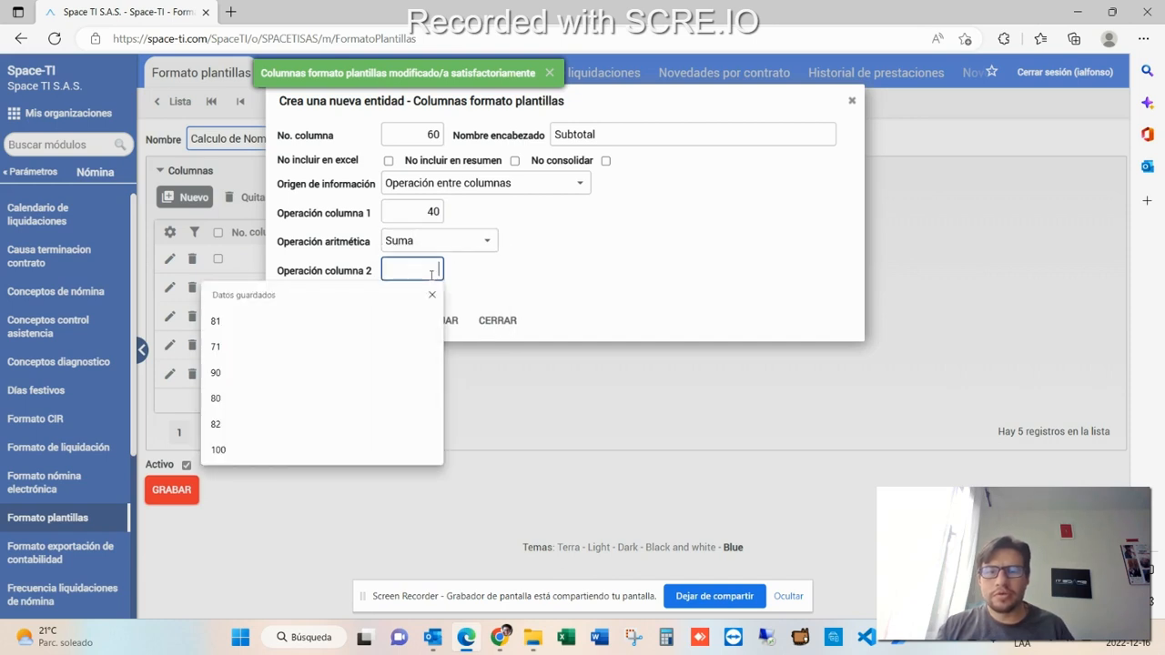
{"action": "type", "text": "50"}
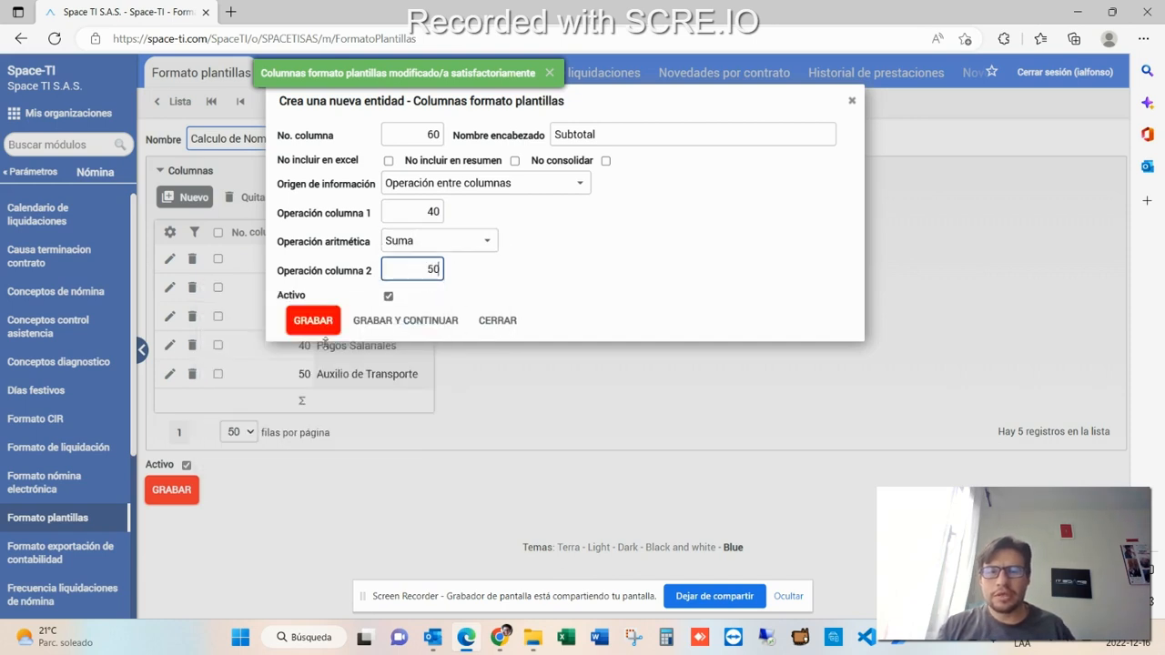
- Save the Subtotal column and create a new column 70 headed Prestaciones Sociales 17.66%
{"action": "left_click", "coordinate": [313, 322]}
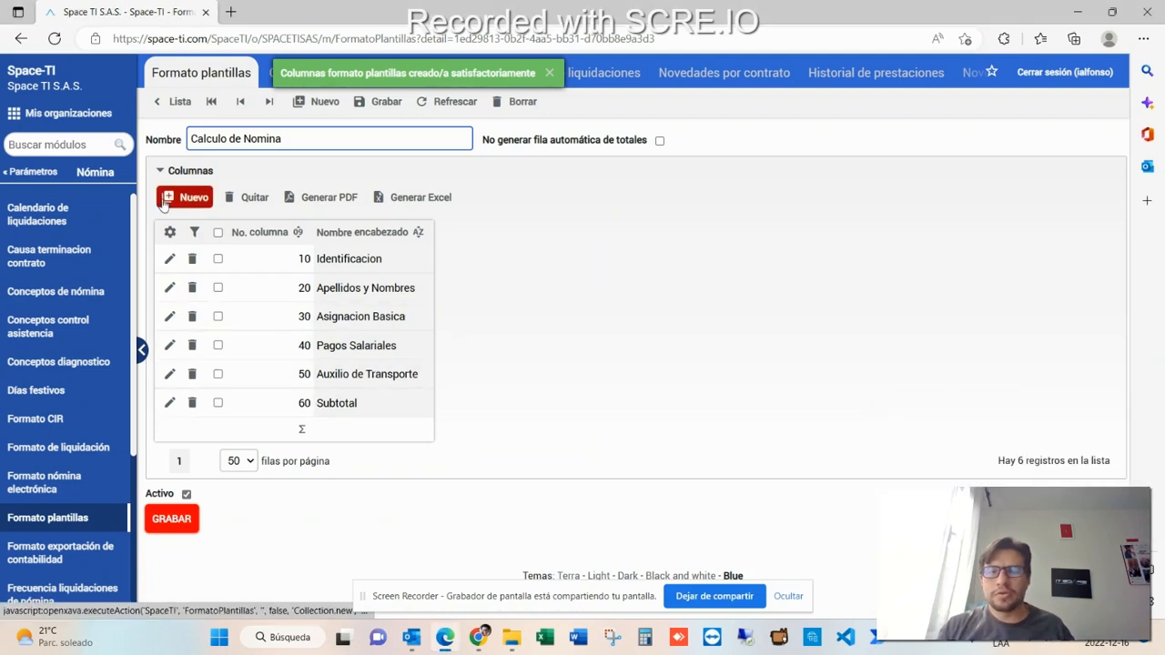
{"action": "left_click", "coordinate": [182, 198]}
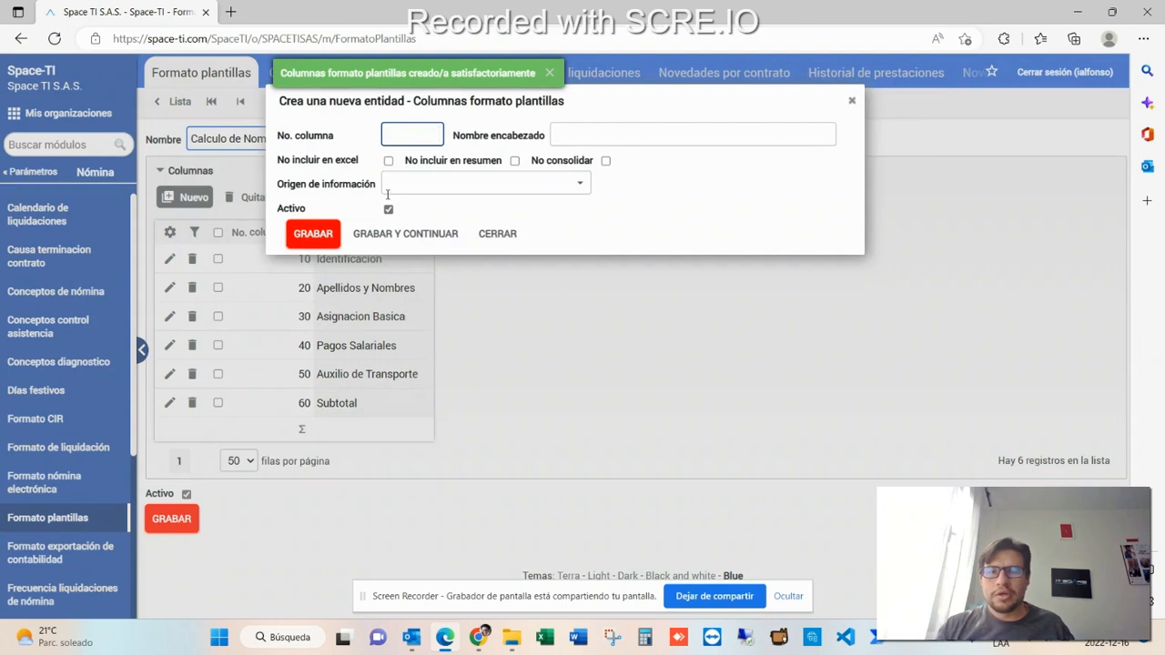
{"action": "type", "text": "70"}
{"action": "key", "text": "Tab"}
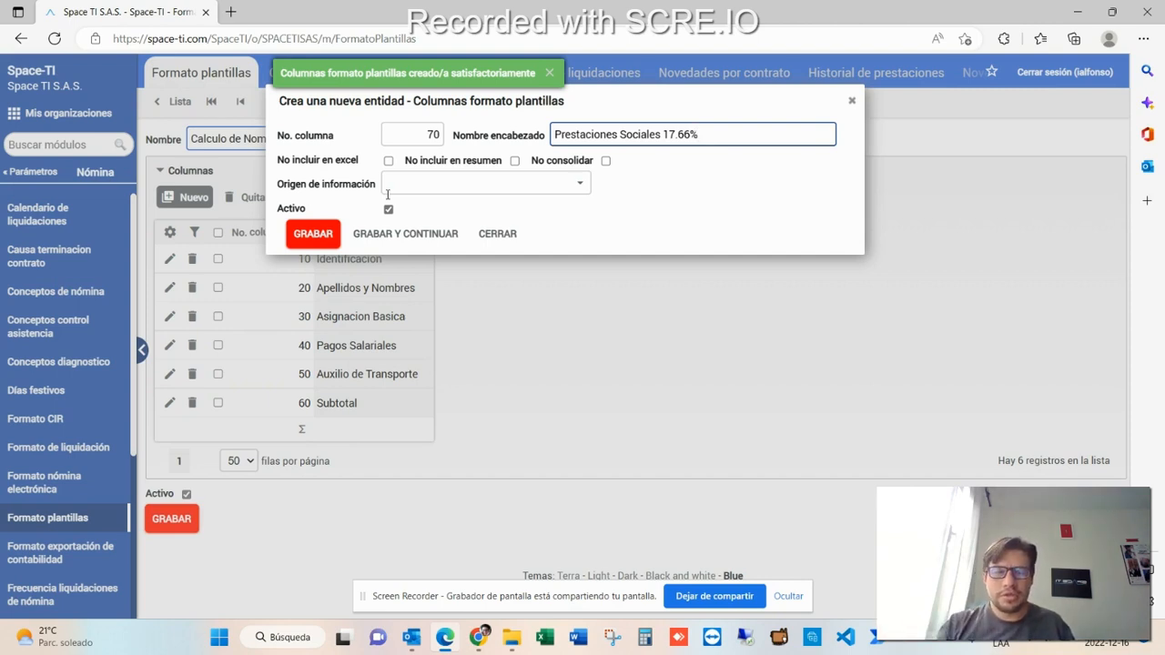
- Set the column's information source to Otra columna del formato with operation Calcular % determinado
{"action": "left_click", "coordinate": [583, 185]}
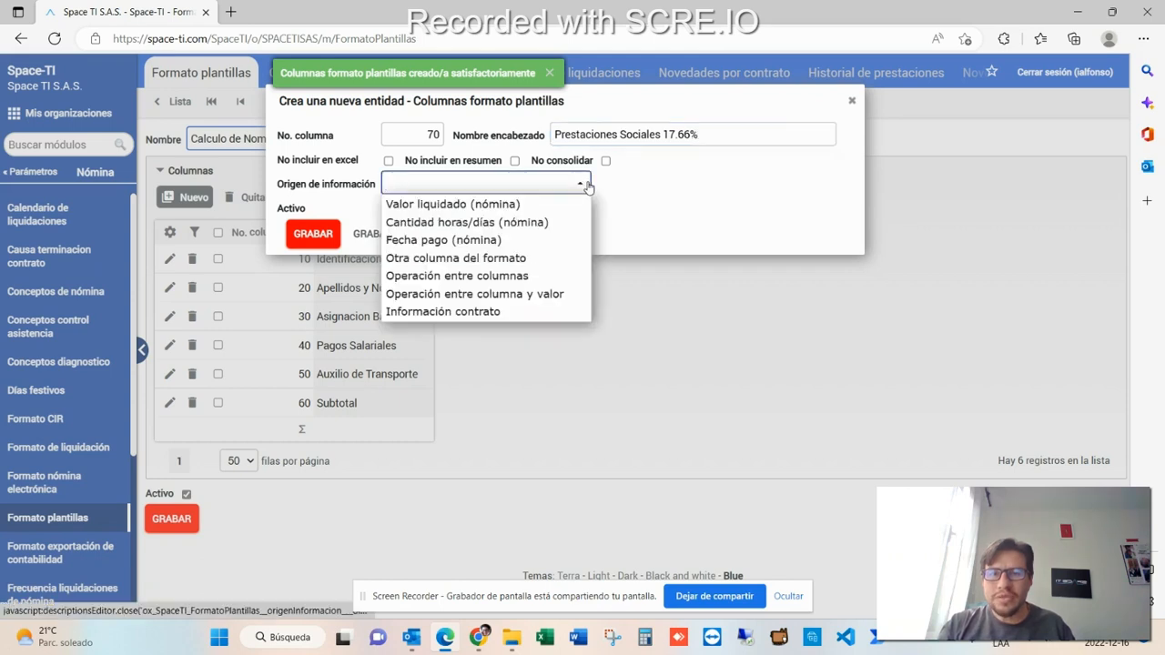
{"action": "left_click", "coordinate": [547, 260]}
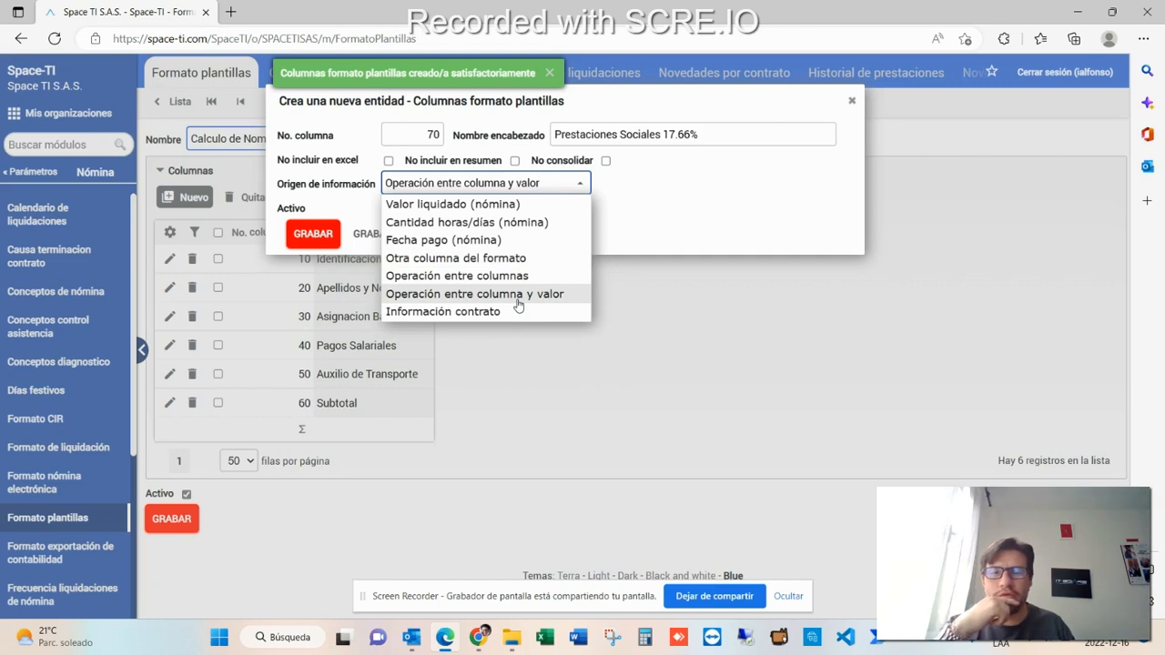
{"action": "left_click", "coordinate": [499, 257]}
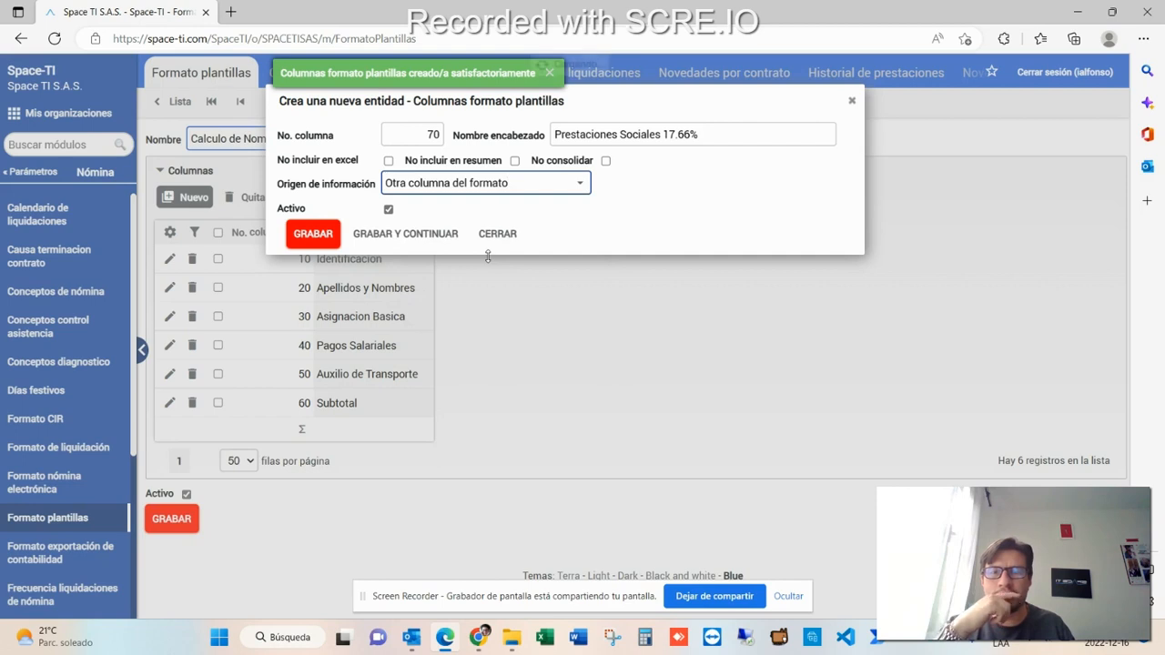
{"action": "left_click", "coordinate": [531, 212]}
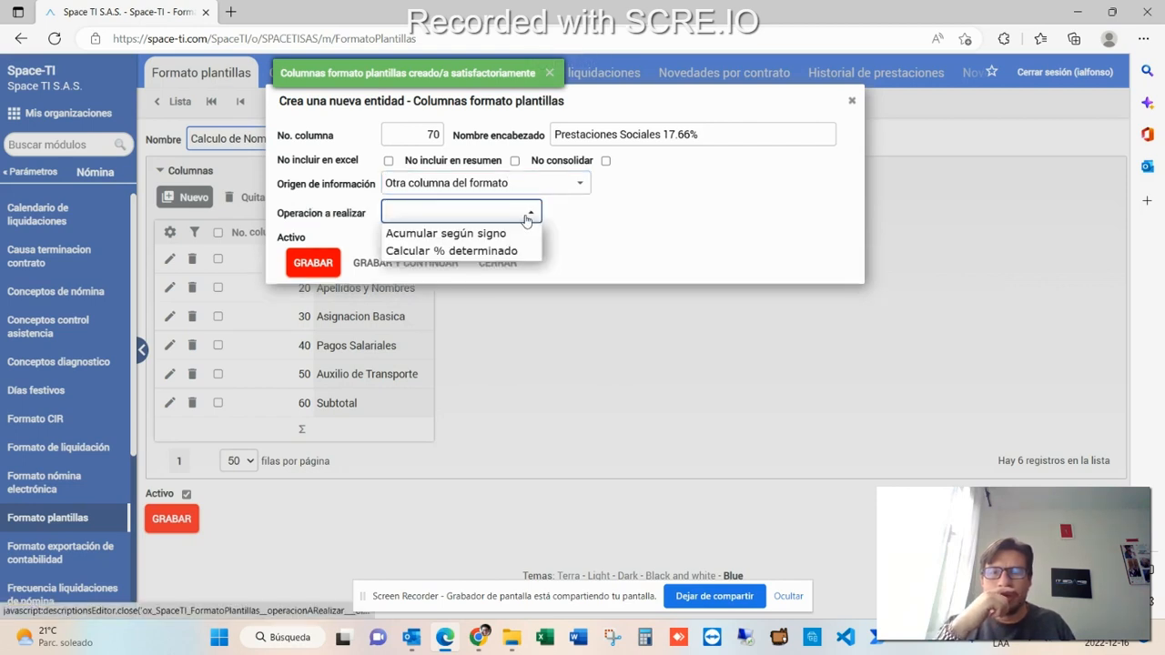
{"action": "left_click", "coordinate": [470, 260]}
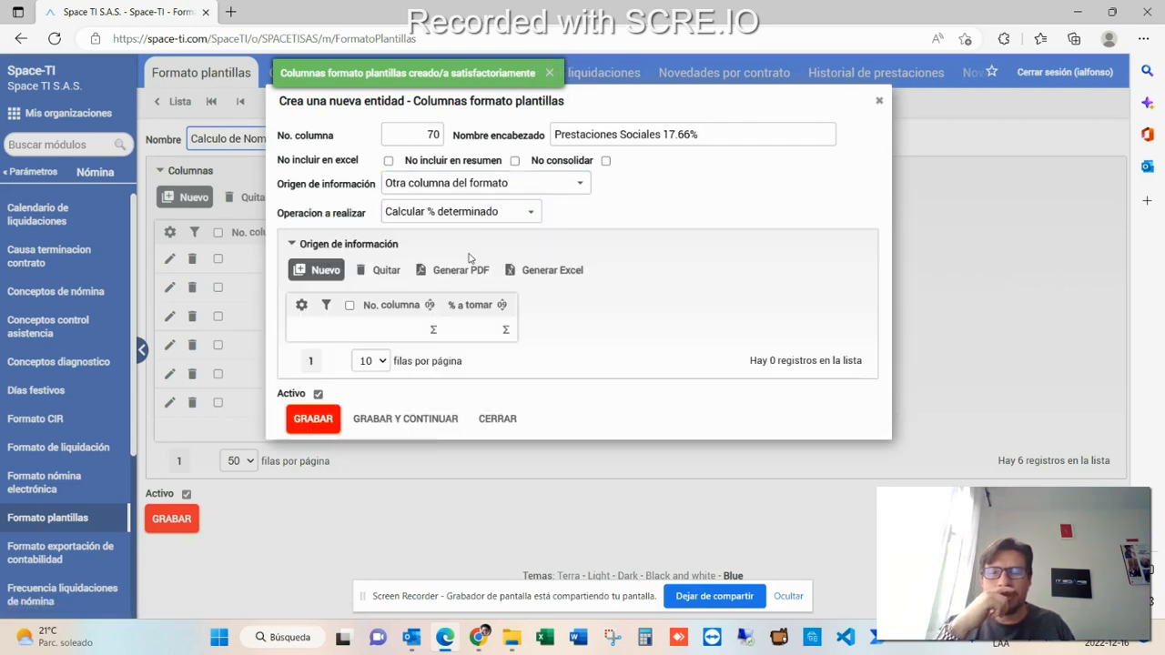
- Add a source detail taking 17,66 percent of column 60, then save the column
{"action": "left_click", "coordinate": [331, 273]}
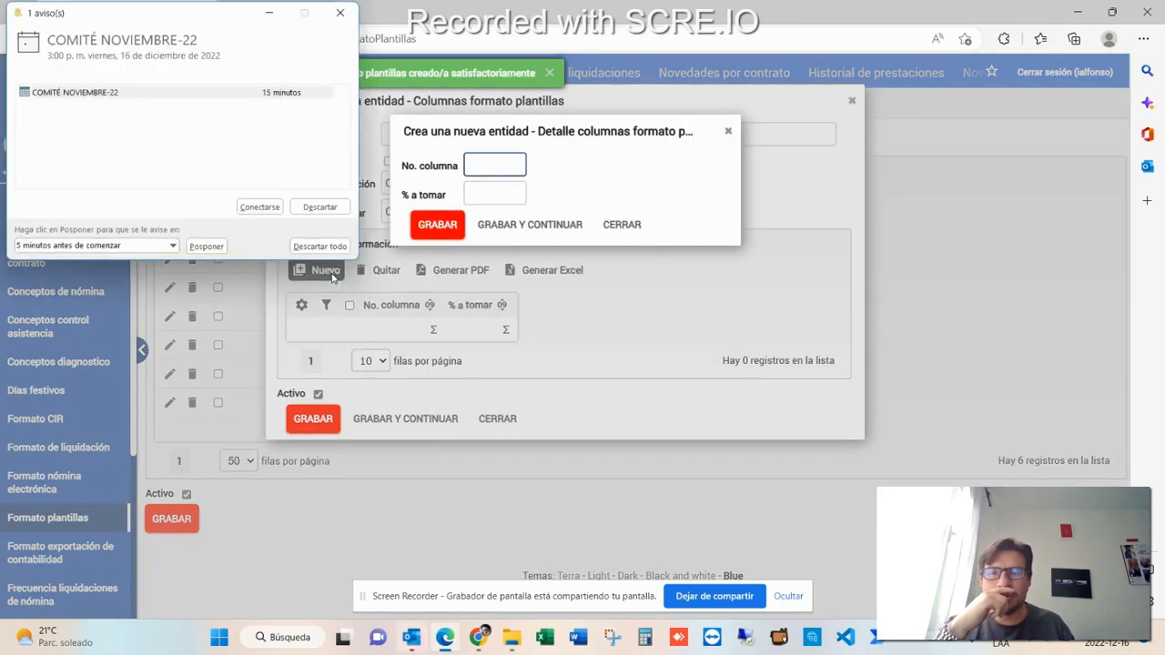
{"action": "left_click", "coordinate": [319, 207]}
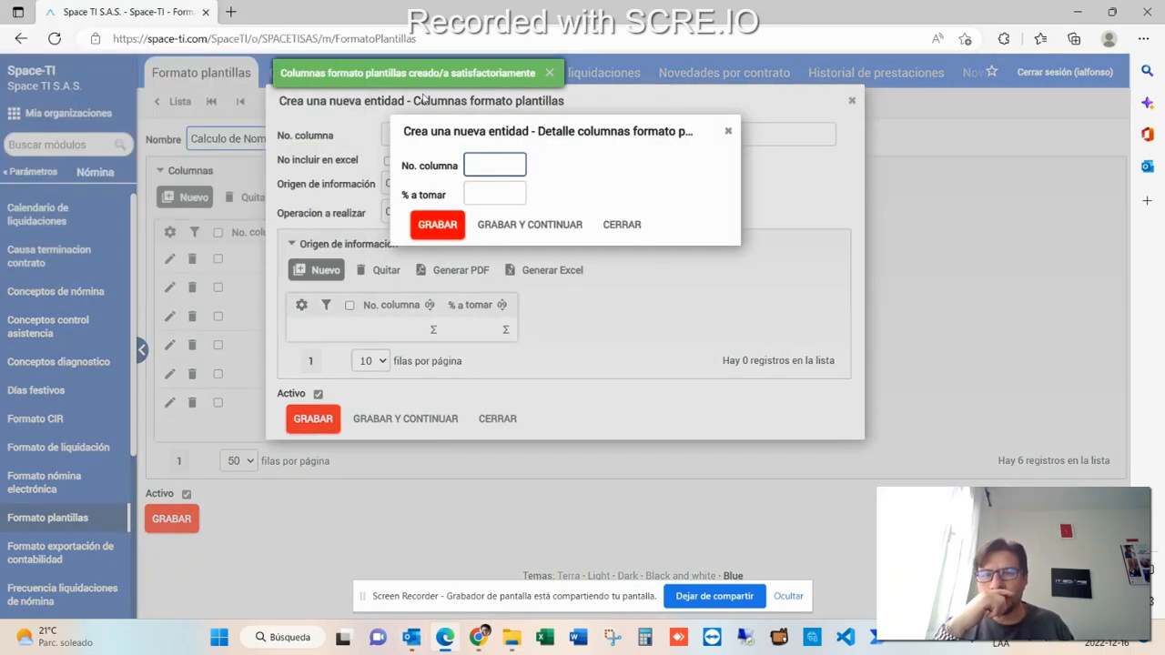
{"action": "type", "text": "60"}
{"action": "key", "text": "Tab"}
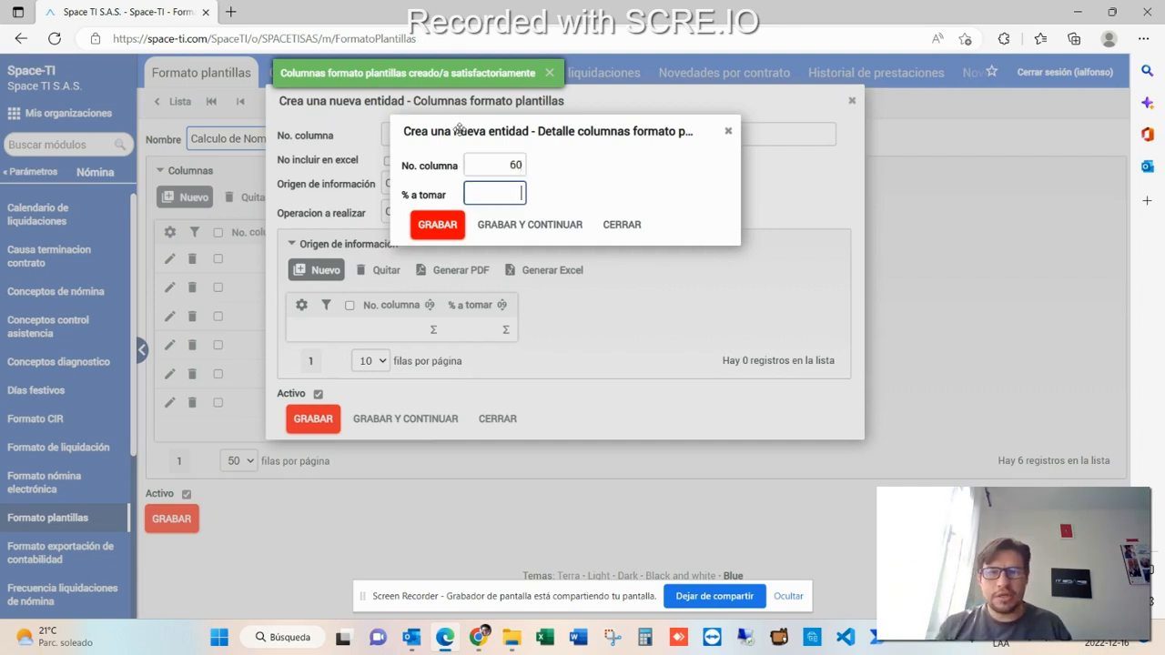
{"action": "type", "text": "17,66"}
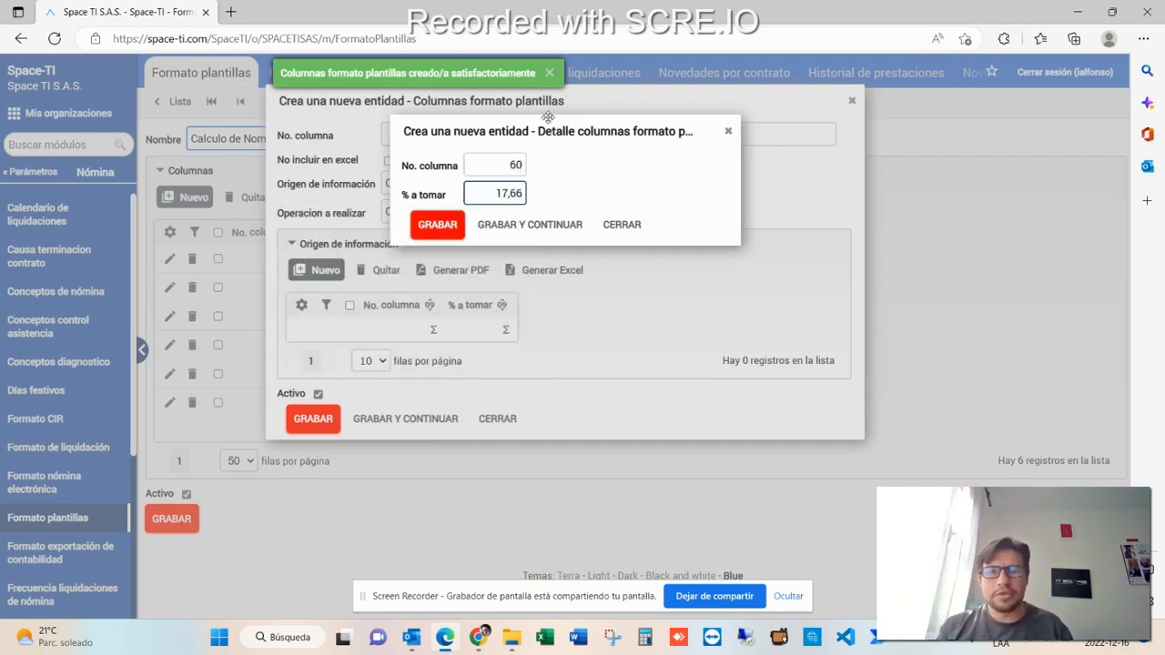
{"action": "left_click", "coordinate": [451, 225]}
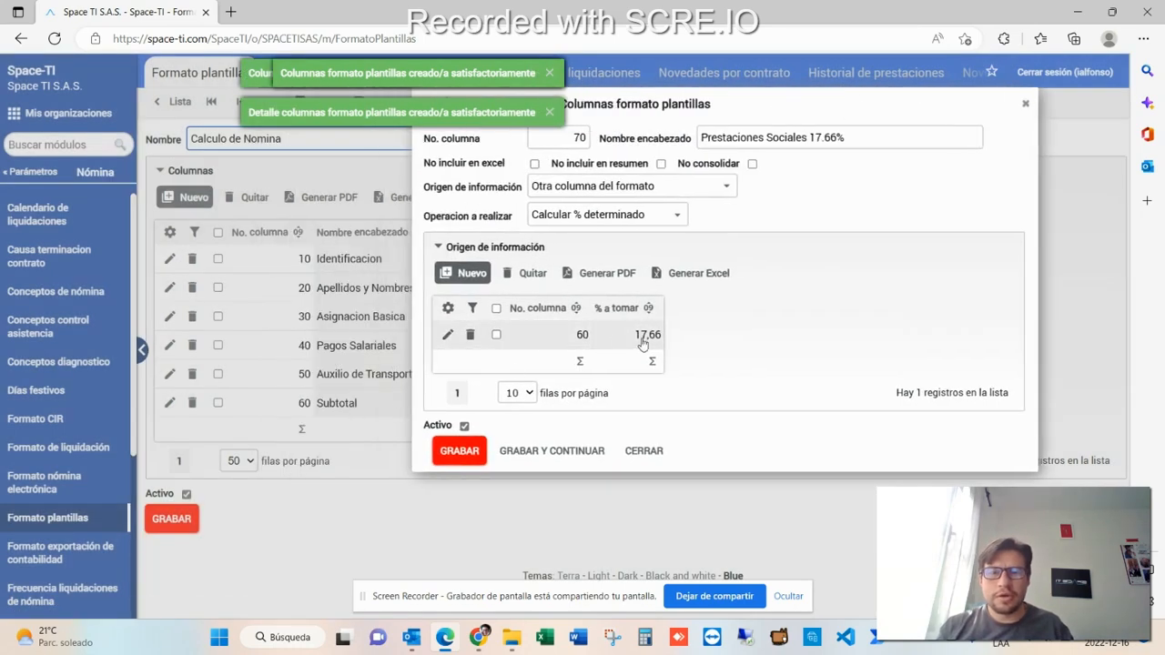
{"action": "left_click", "coordinate": [463, 454]}
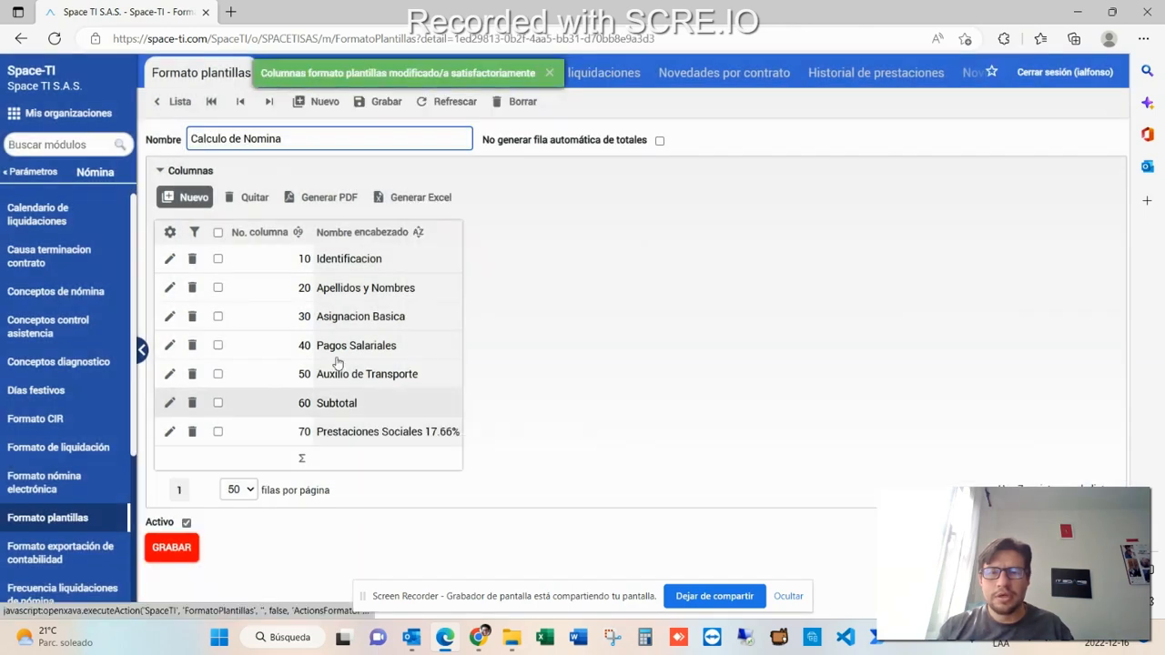
- Create a new column 80 headed Vacaciones 4.17%
{"action": "left_click", "coordinate": [190, 200]}
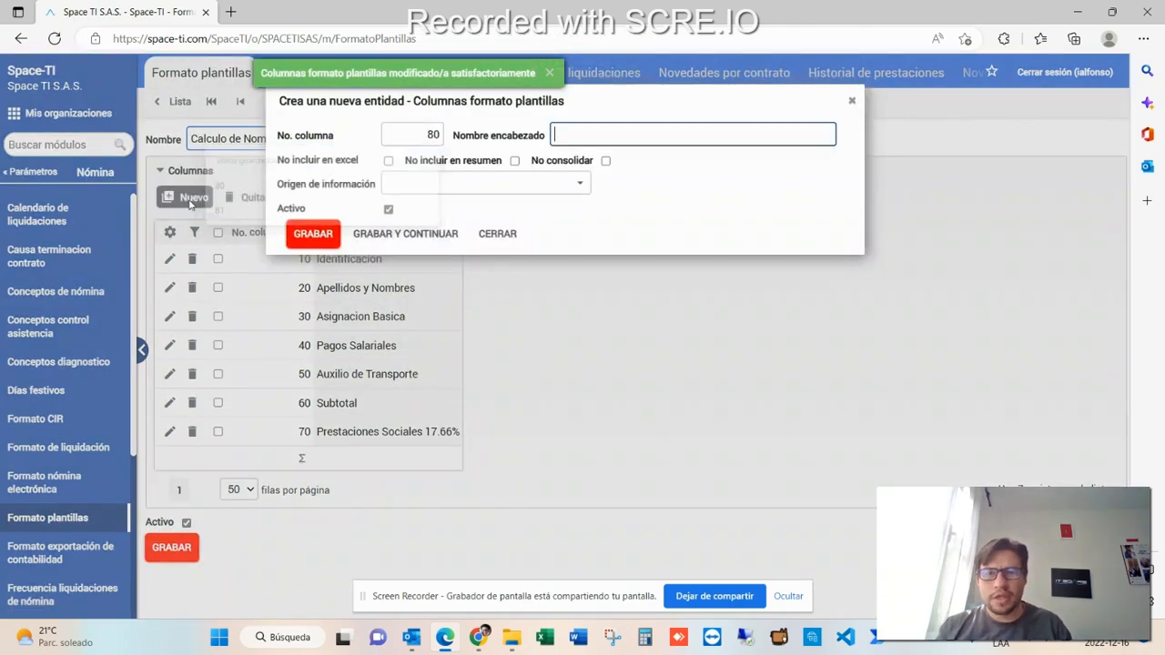
{"action": "type", "text": "Vaca"}
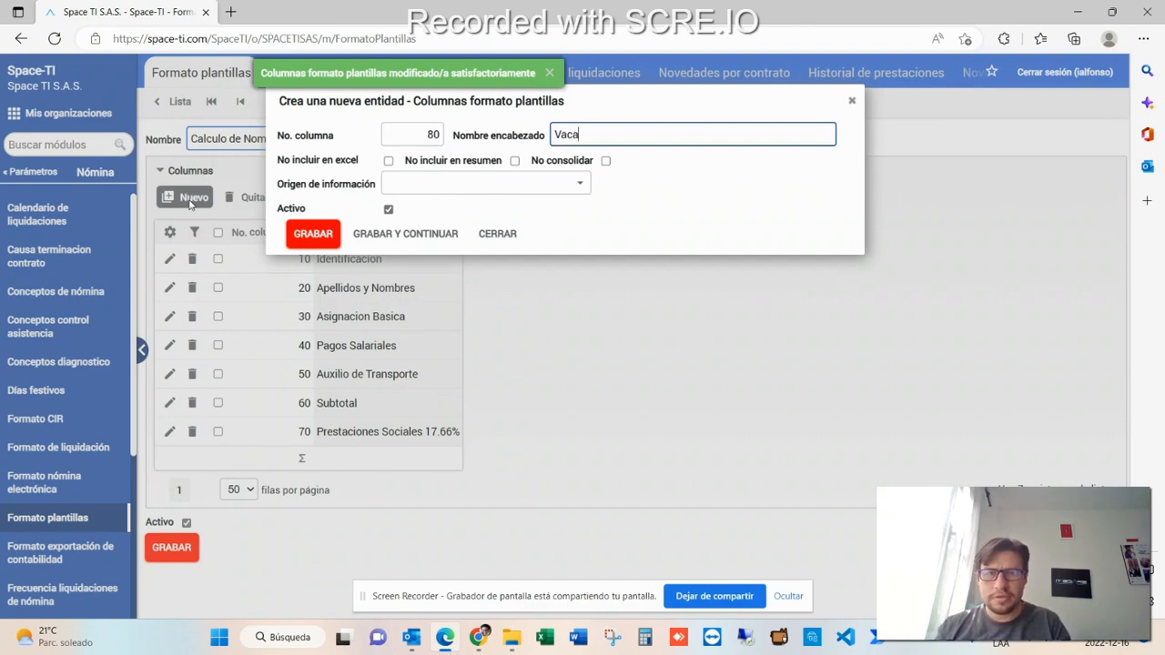
{"action": "type", "text": "ciones 4.17%"}
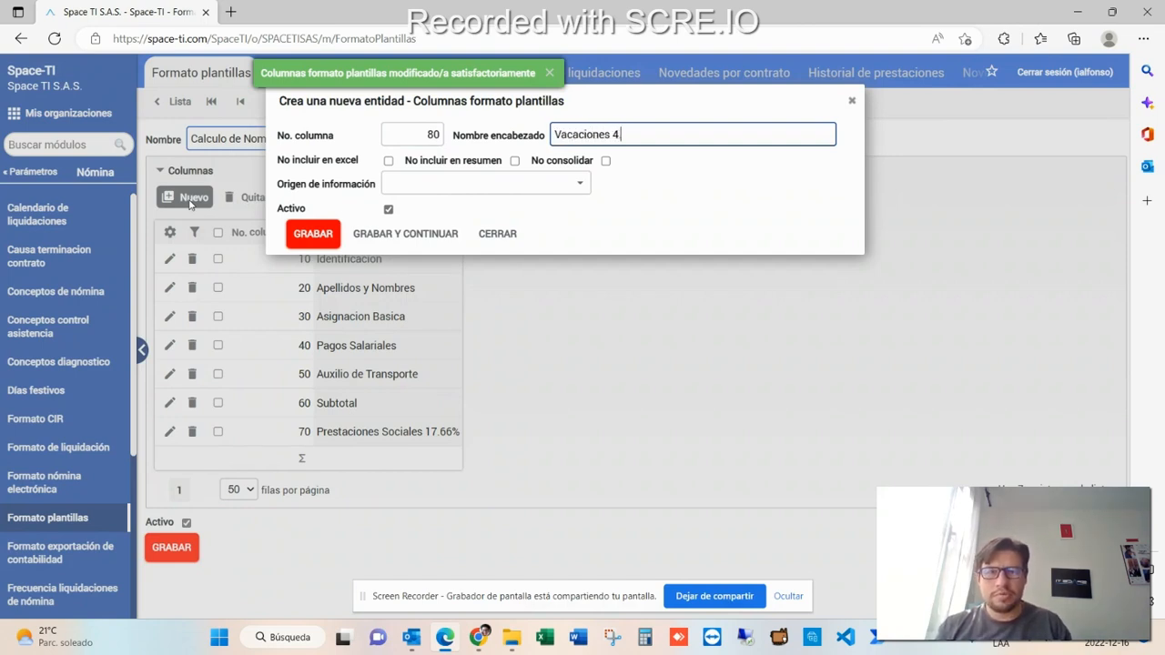
{"action": "key", "text": "Tab"}
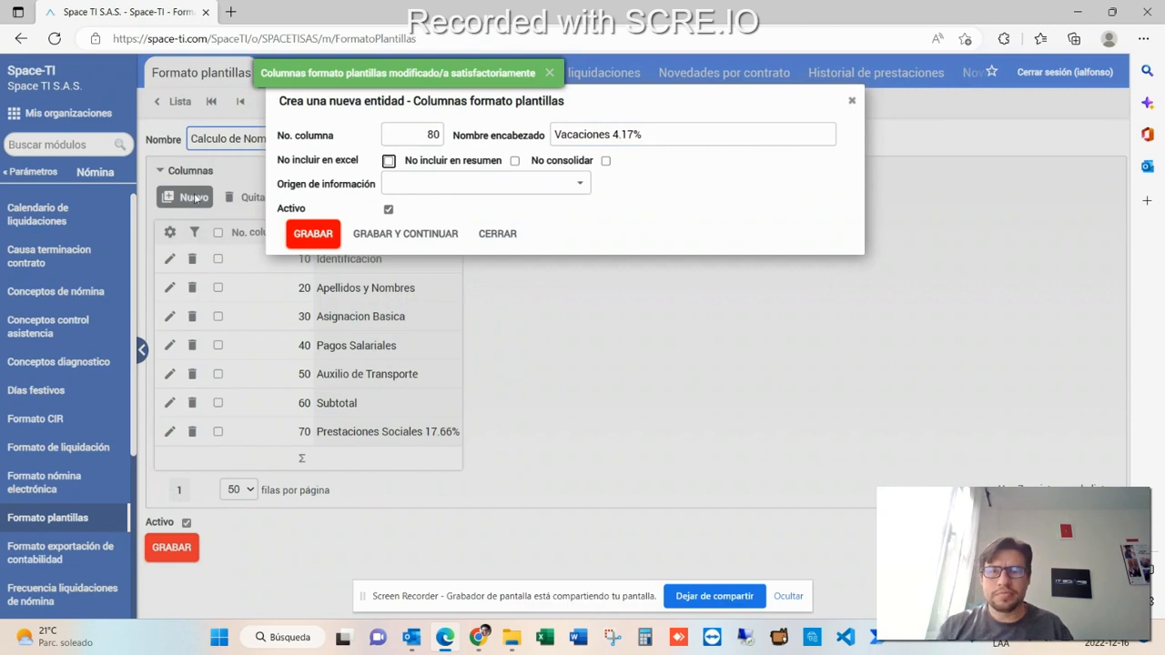
- Set the Vacaciones column's source to Otra columna del formato with operation Calcular % determinado
{"action": "left_click", "coordinate": [586, 185]}
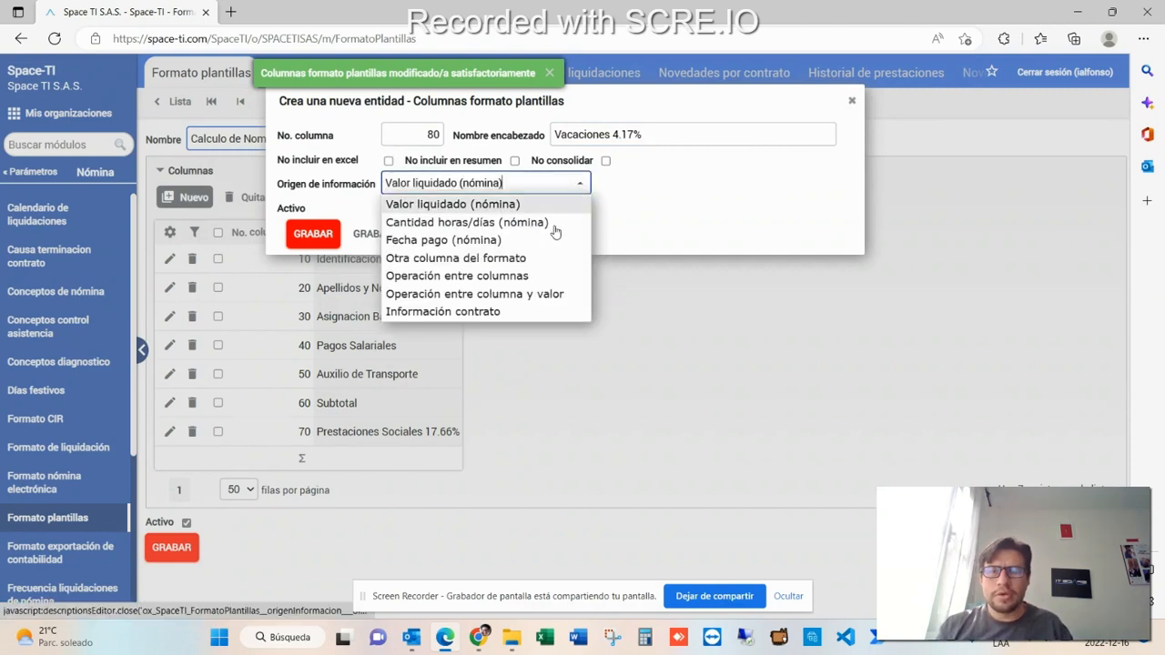
{"action": "left_click", "coordinate": [509, 258]}
{"action": "left_click", "coordinate": [530, 215]}
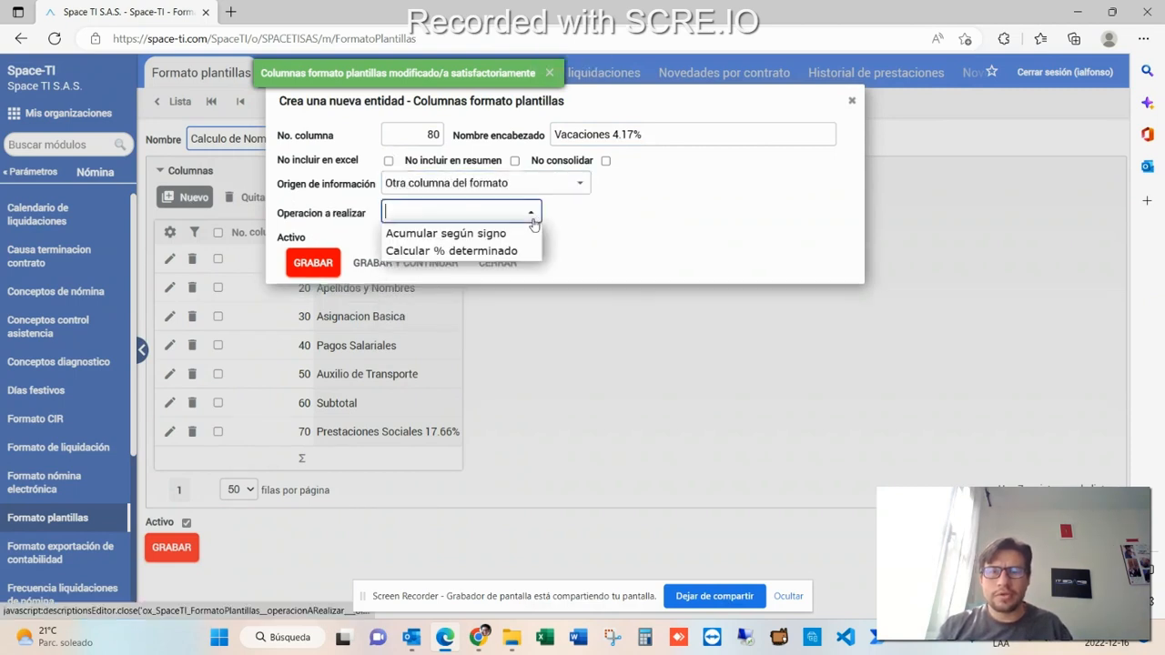
{"action": "left_click", "coordinate": [490, 253]}
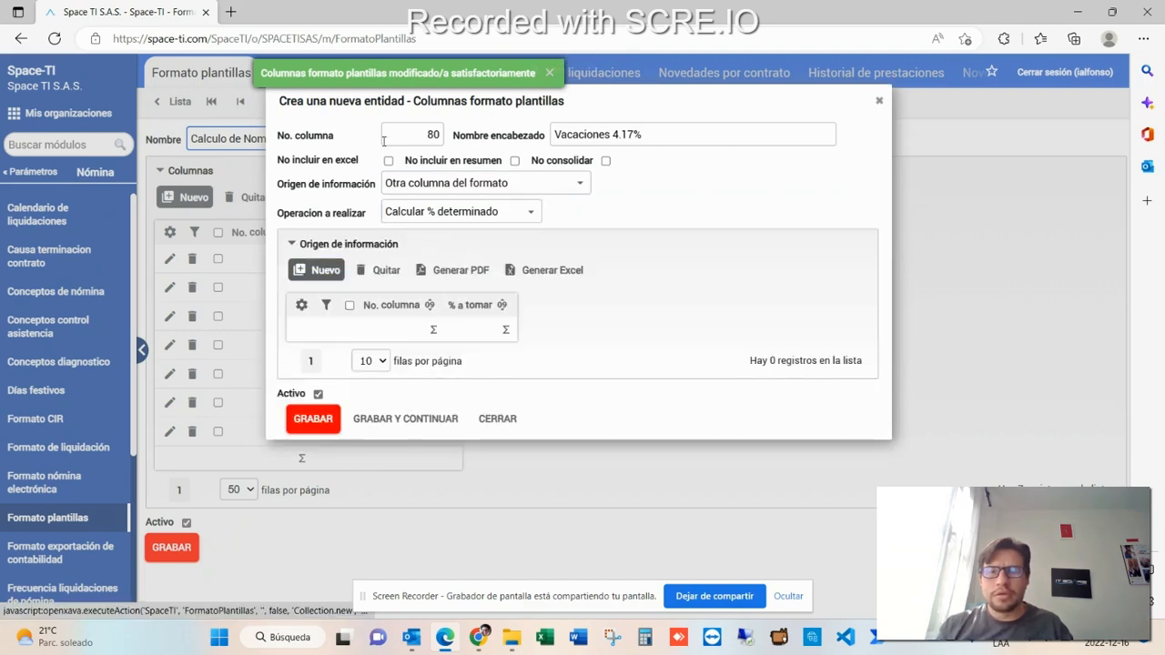
- Add a source detail taking 4,17 percent of column 40, then save the column
{"action": "left_click_drag", "start_coordinate": [531, 100], "coordinate": [652, 106]}
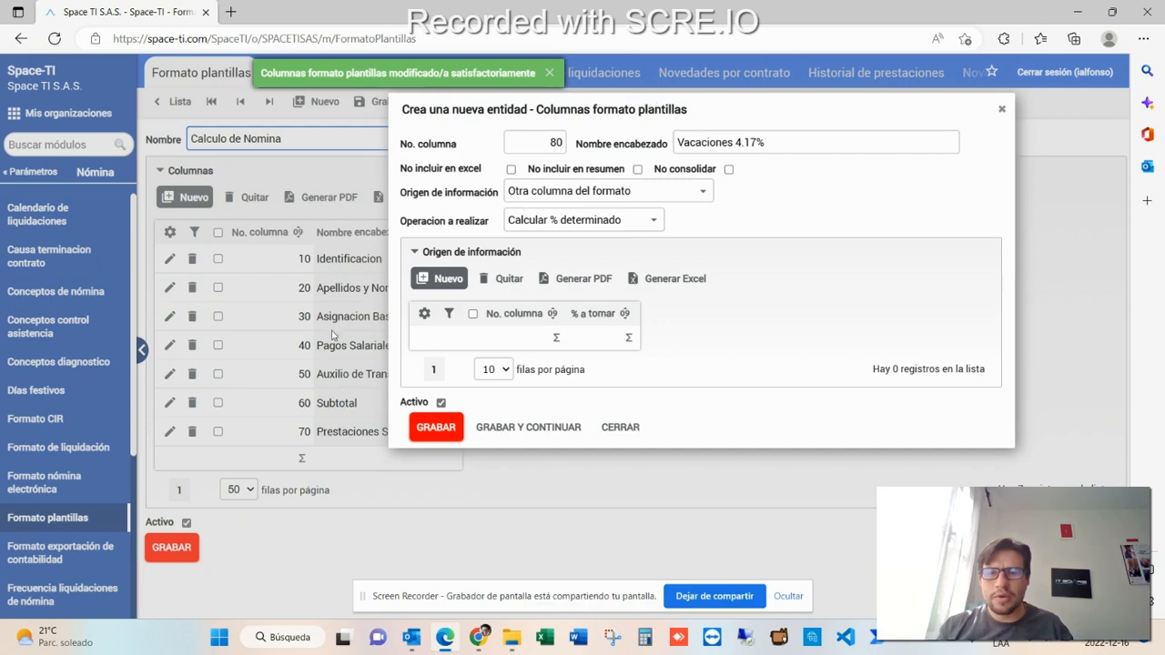
{"action": "left_click", "coordinate": [443, 278]}
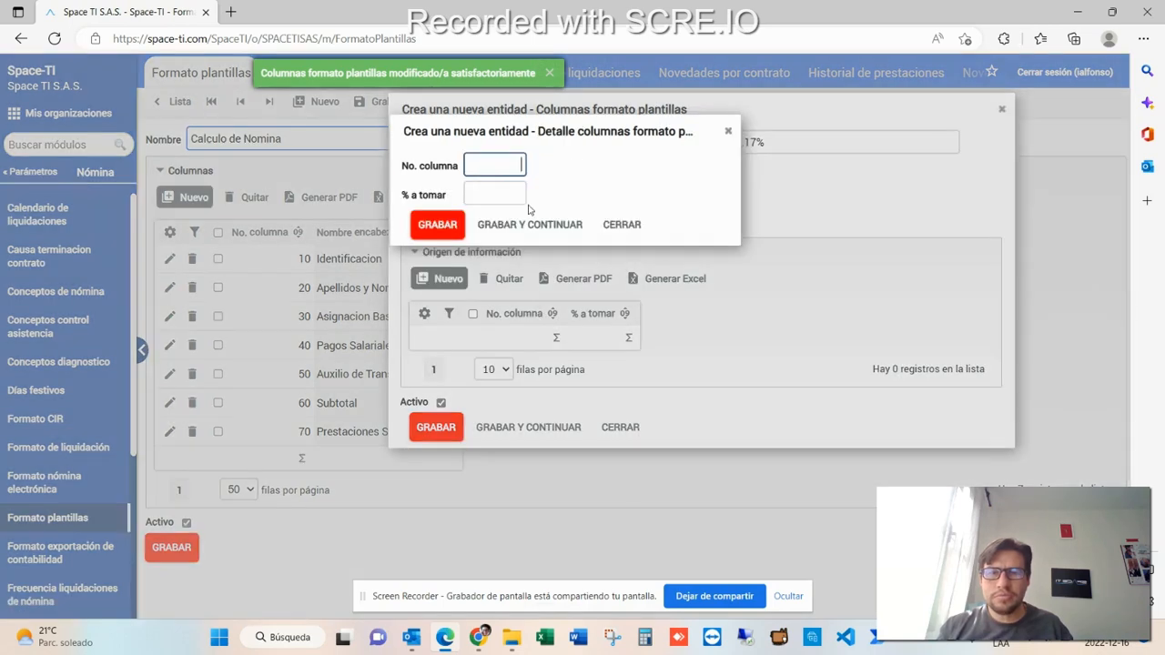
{"action": "type", "text": "40"}
{"action": "key", "text": "Tab"}
{"action": "type", "text": "4,17"}
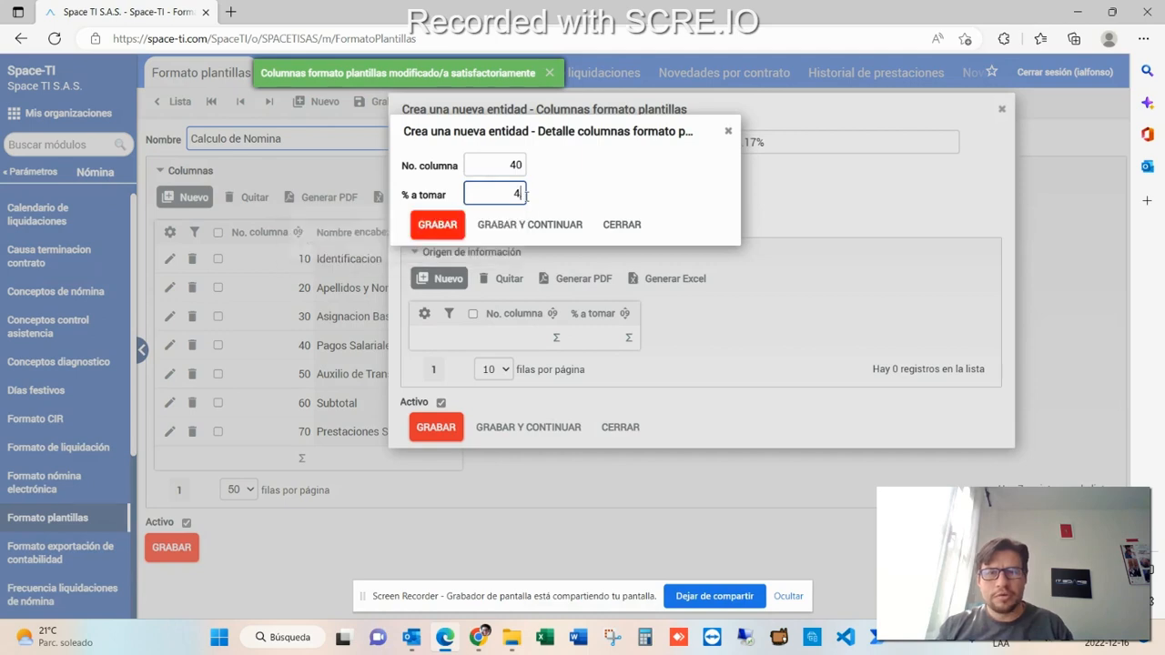
{"action": "left_click", "coordinate": [431, 226]}
{"action": "left_click", "coordinate": [420, 456]}
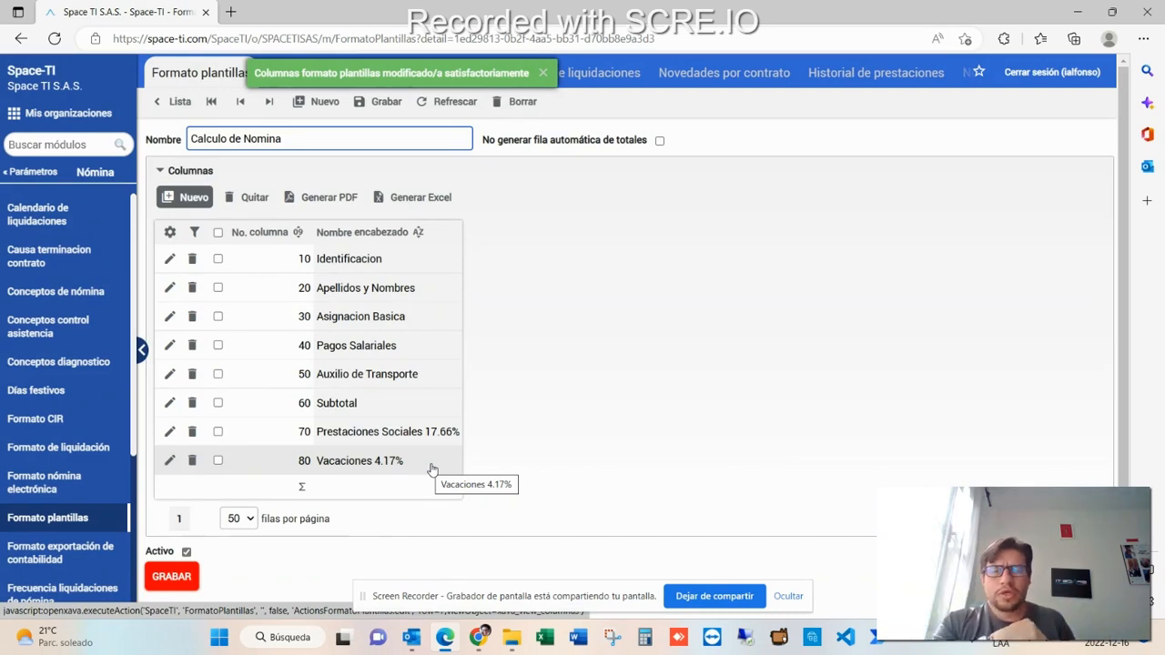
- Open the payroll query and choose query type Consultar nómina (plantilla) with template format Calculo de Nomina
{"action": "left_click", "coordinate": [544, 75]}
{"action": "left_click", "coordinate": [295, 76]}
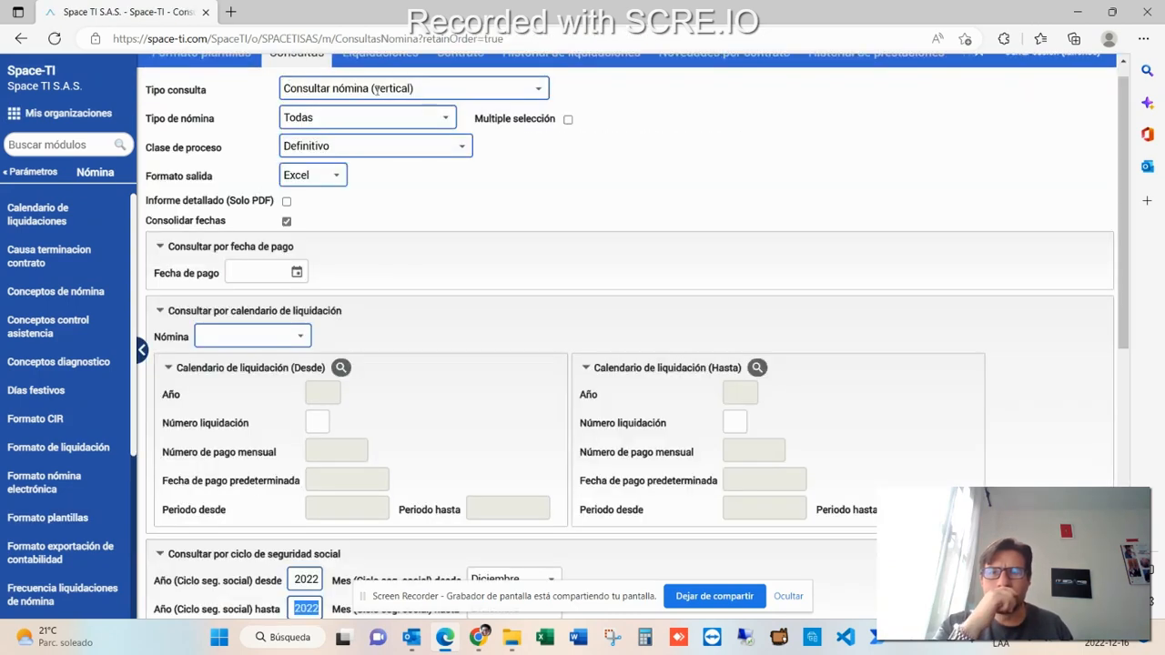
{"action": "left_click", "coordinate": [532, 91]}
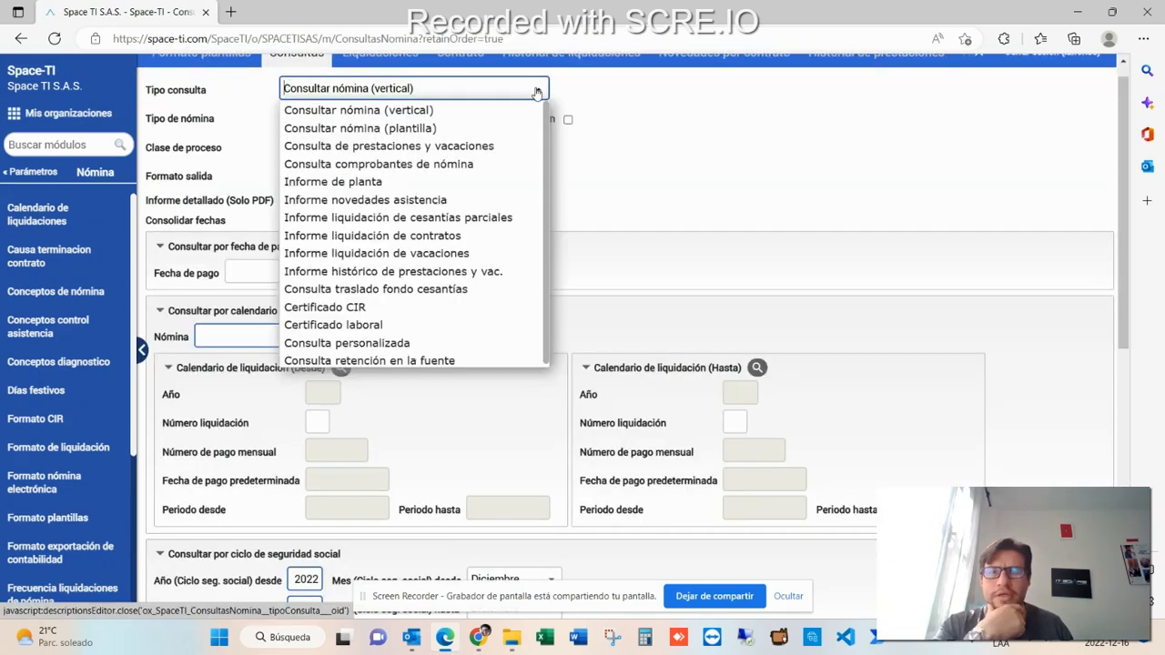
{"action": "left_click", "coordinate": [493, 123]}
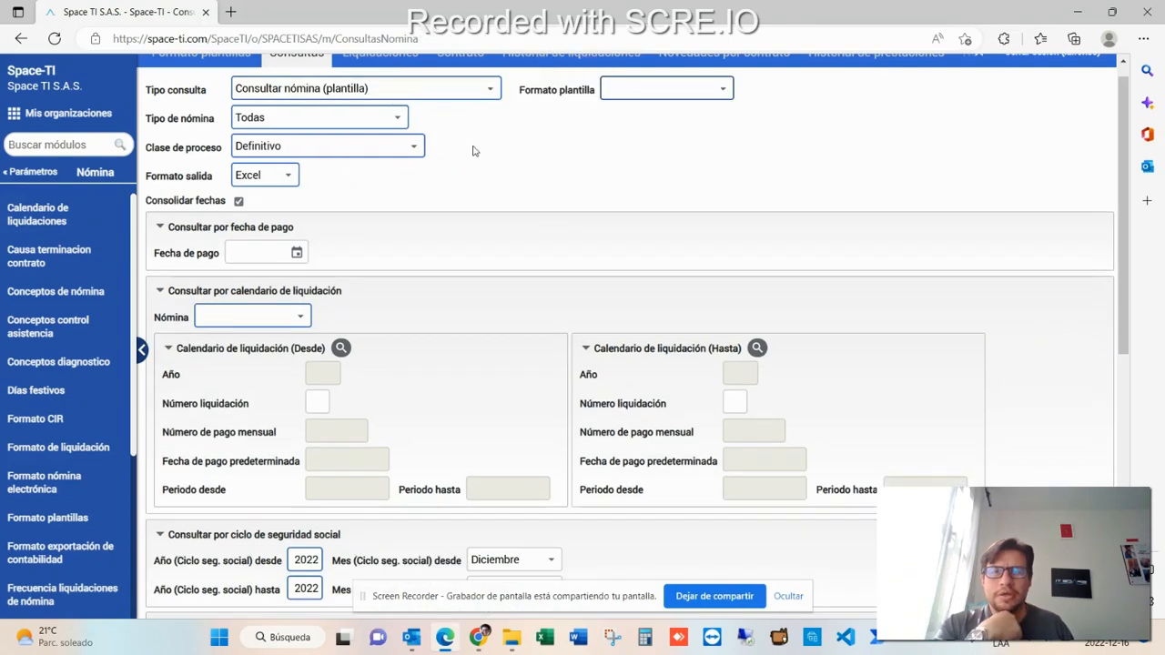
{"action": "left_click", "coordinate": [724, 91]}
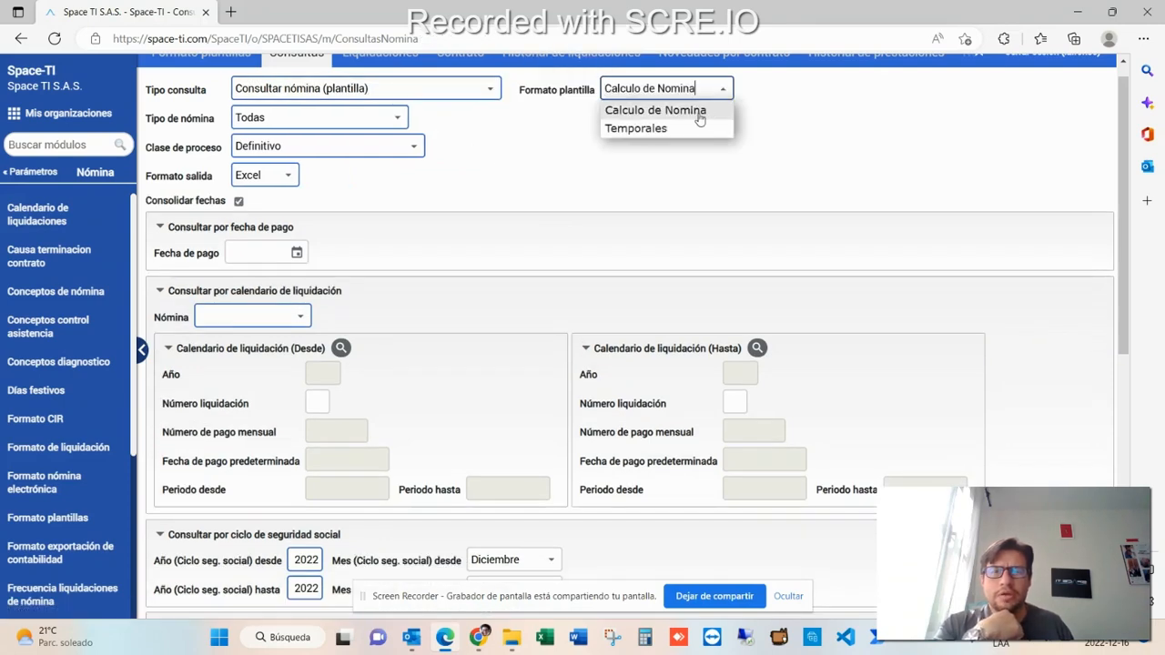
{"action": "left_click", "coordinate": [662, 115]}
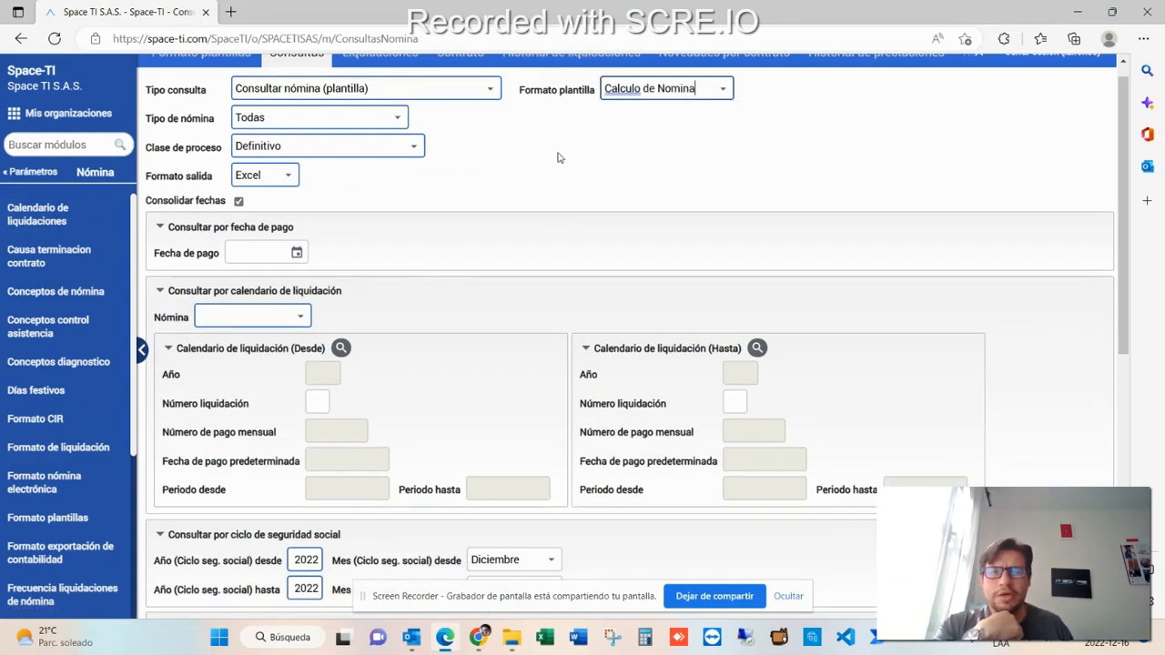
- Run the query and open the downloaded Excel report
{"action": "scroll", "coordinate": [434, 280], "scroll_direction": "down", "scroll_amount": 6}
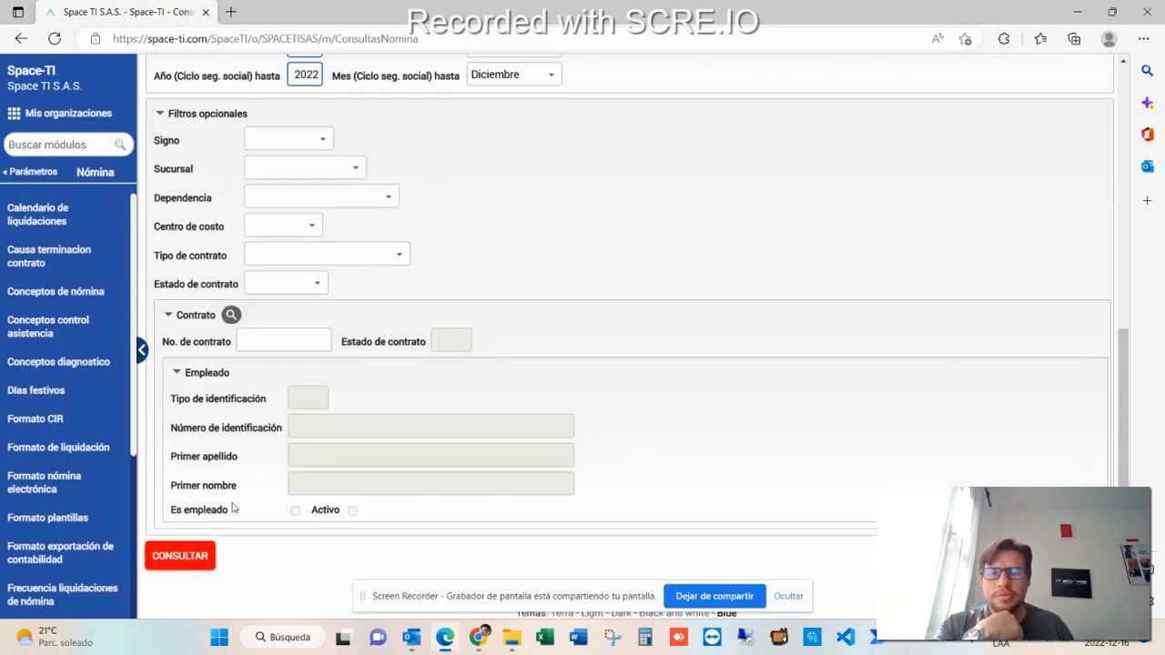
{"action": "left_click", "coordinate": [185, 562]}
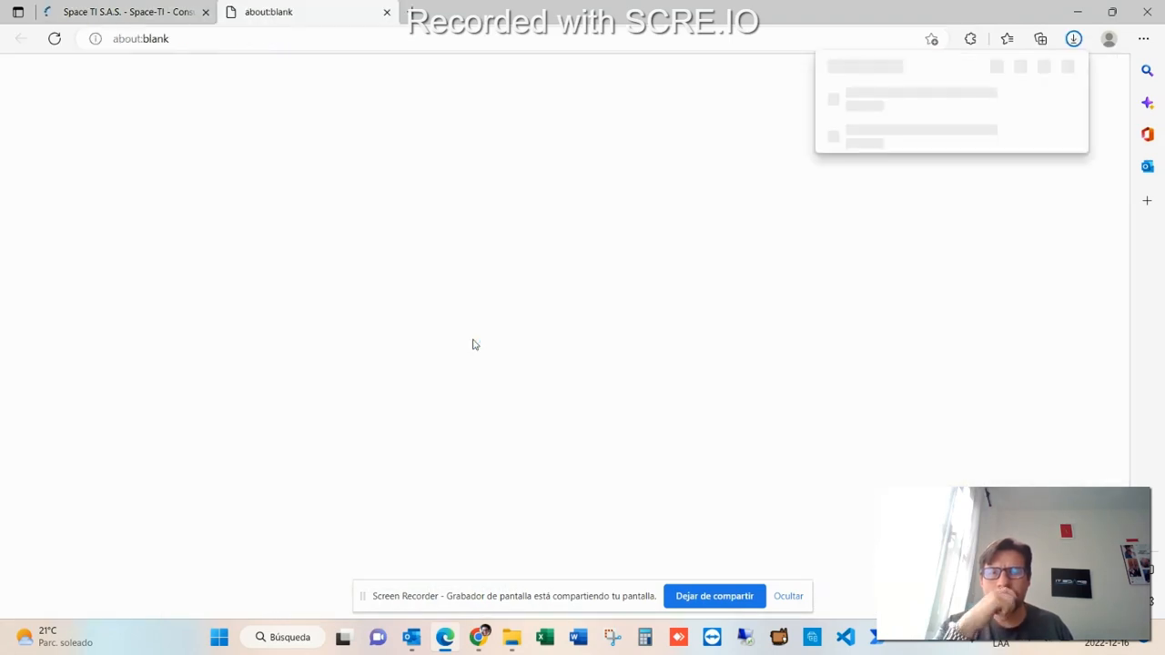
{"action": "left_click", "coordinate": [914, 99]}
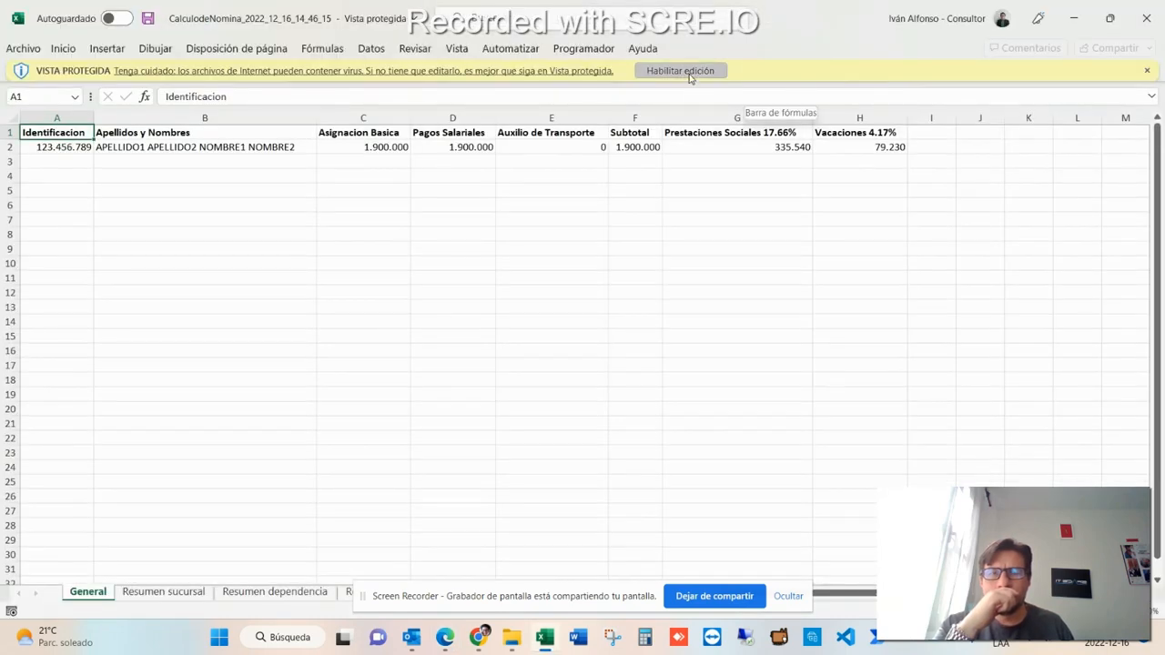
- Enable editing in the Excel report and inspect the first employee row
{"action": "left_click", "coordinate": [690, 71]}
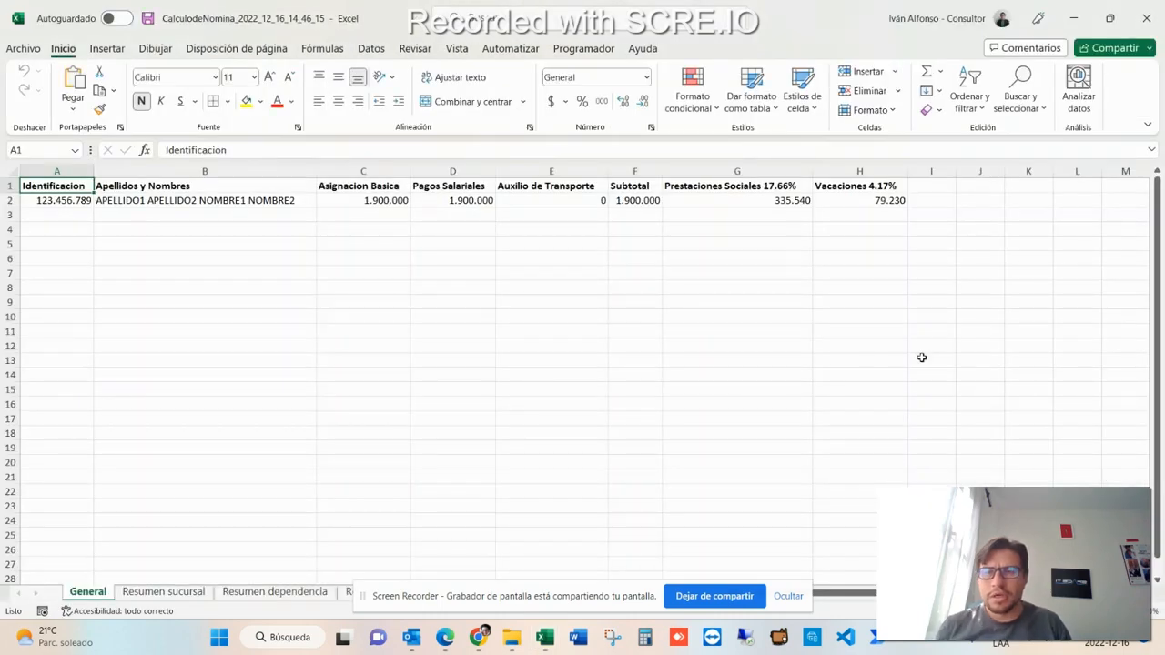
{"action": "key", "text": "Down"}
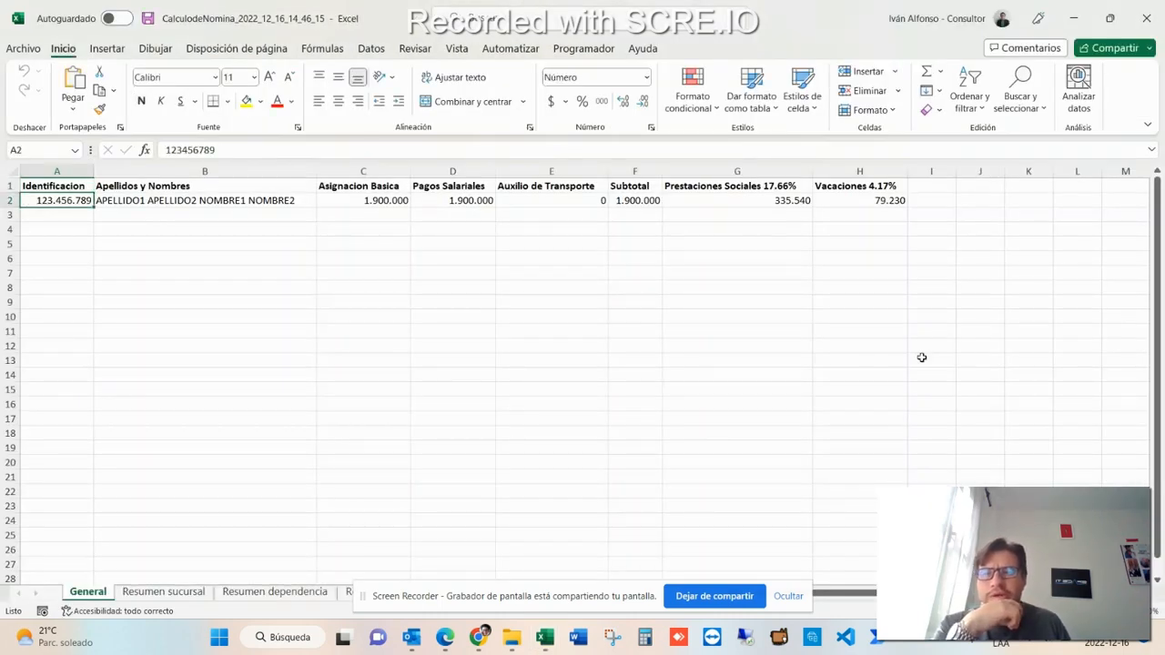
- Verify the Prestaciones Sociales amount with a temporary formula multiplying the Subtotal by 17,66% below it, then clear it
{"action": "key", "text": "Right"}
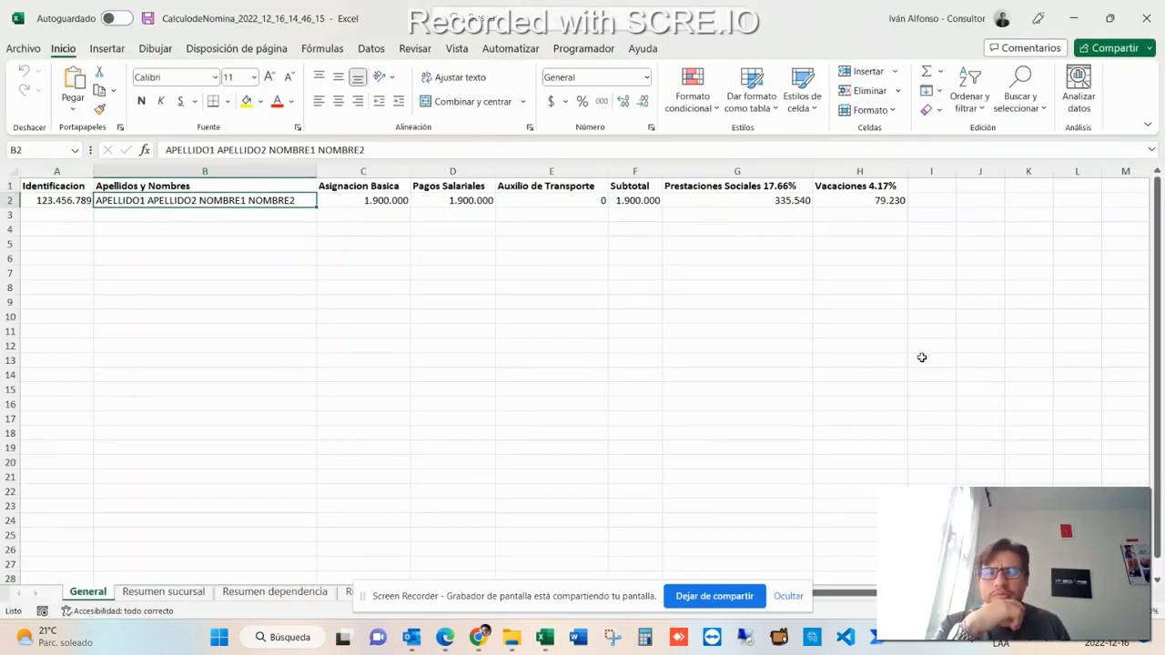
{"action": "key", "text": "Right"}
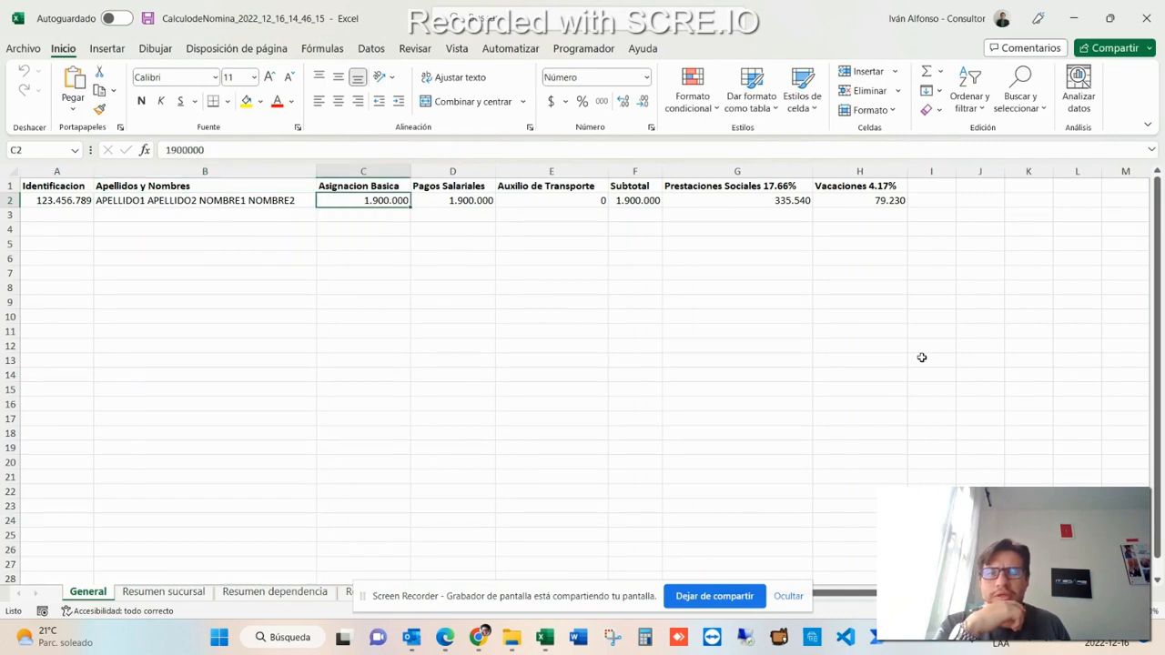
{"action": "key", "text": "Right"}
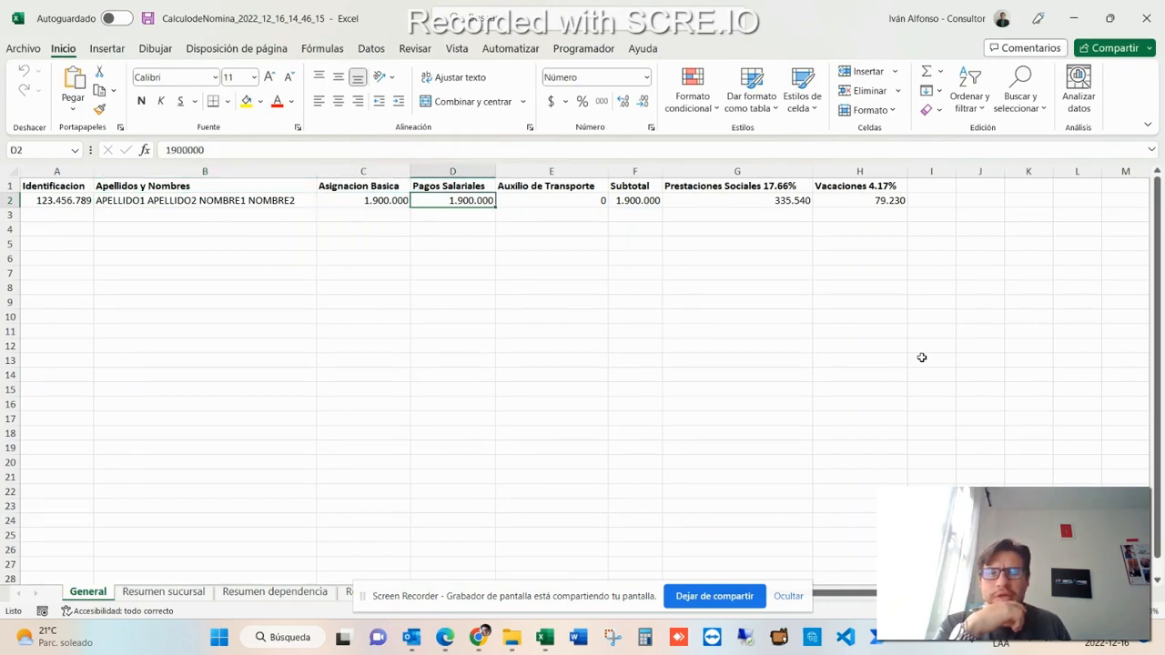
{"action": "key", "text": "Right"}
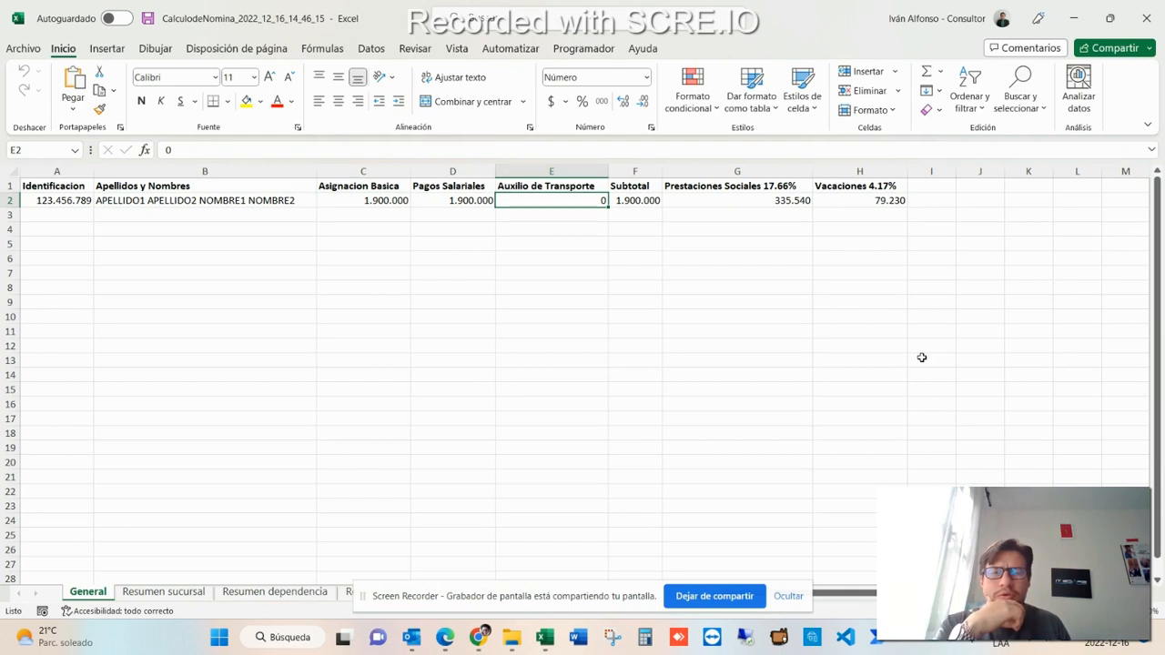
{"action": "key", "text": "Right"}
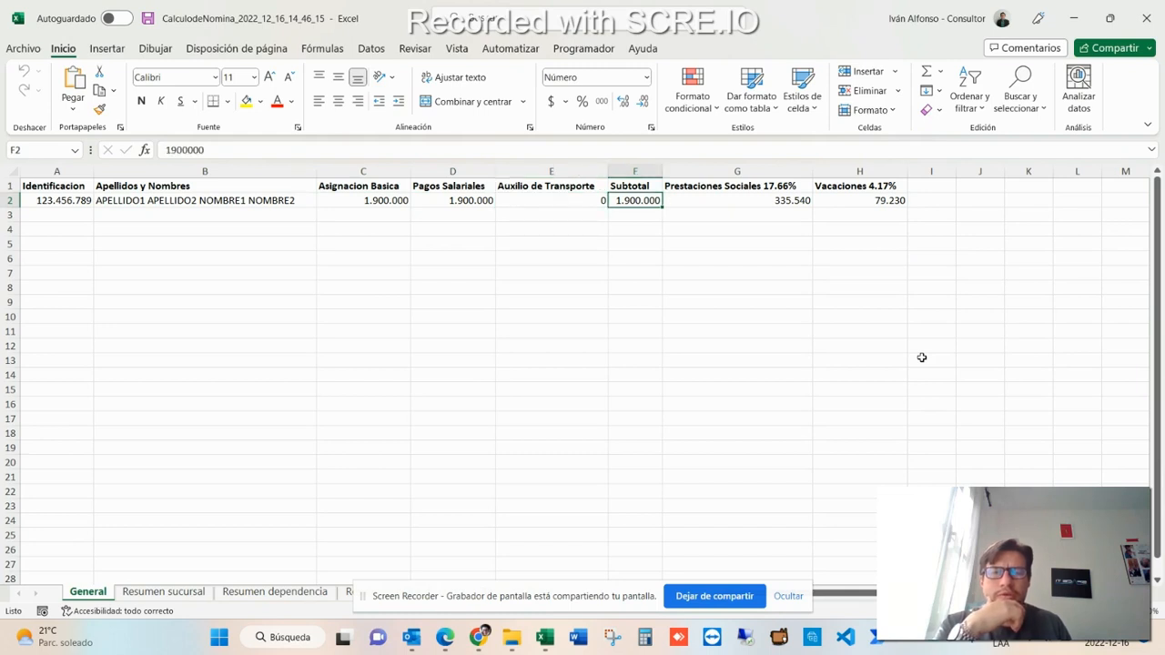
{"action": "key", "text": "Right"}
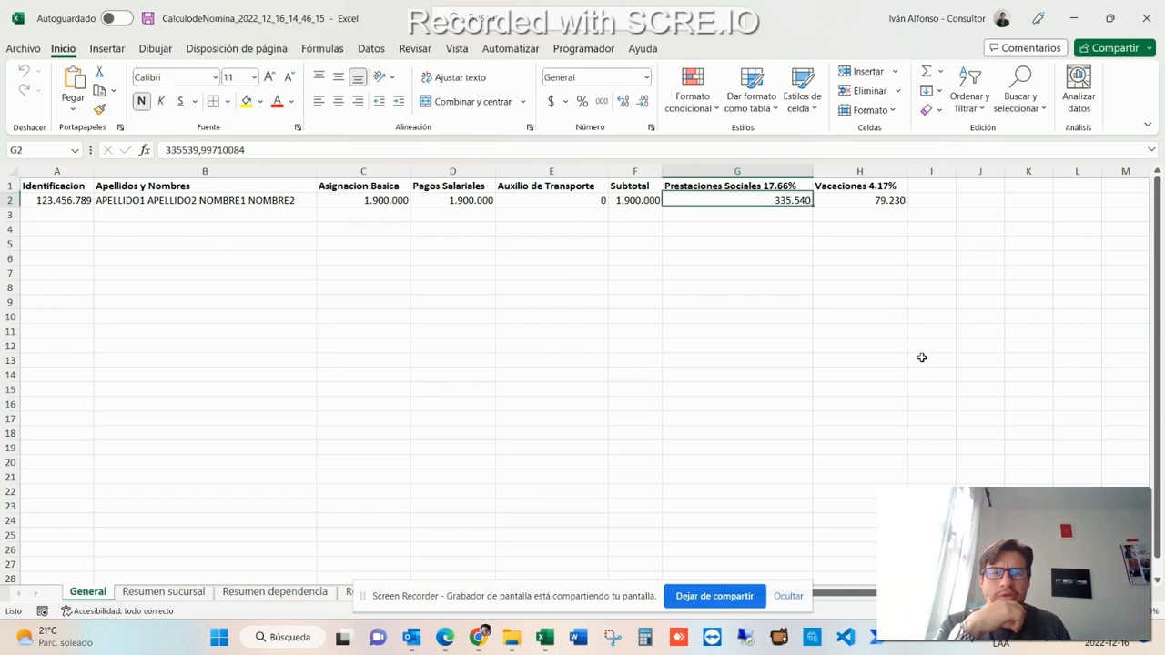
{"action": "key", "text": "Left"}
{"action": "key", "text": "Right"}
{"action": "key", "text": "Down"}
{"action": "type", "text": "+"}
{"action": "key", "text": "Left"}
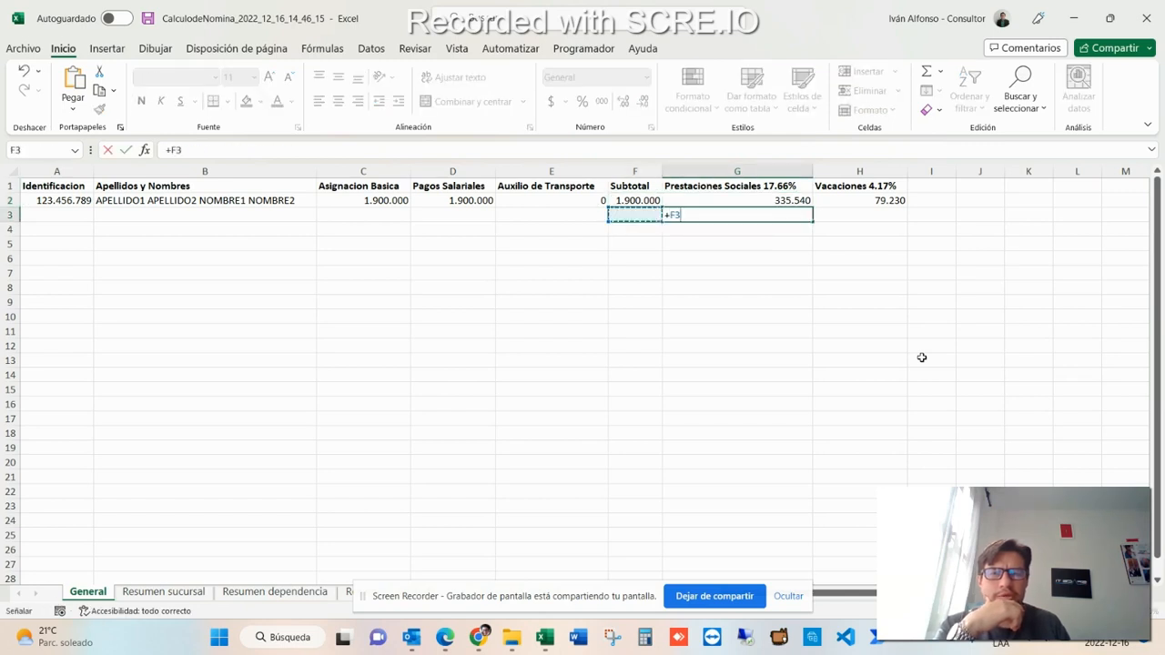
{"action": "key", "text": "Up"}
{"action": "type", "text": "*17"}
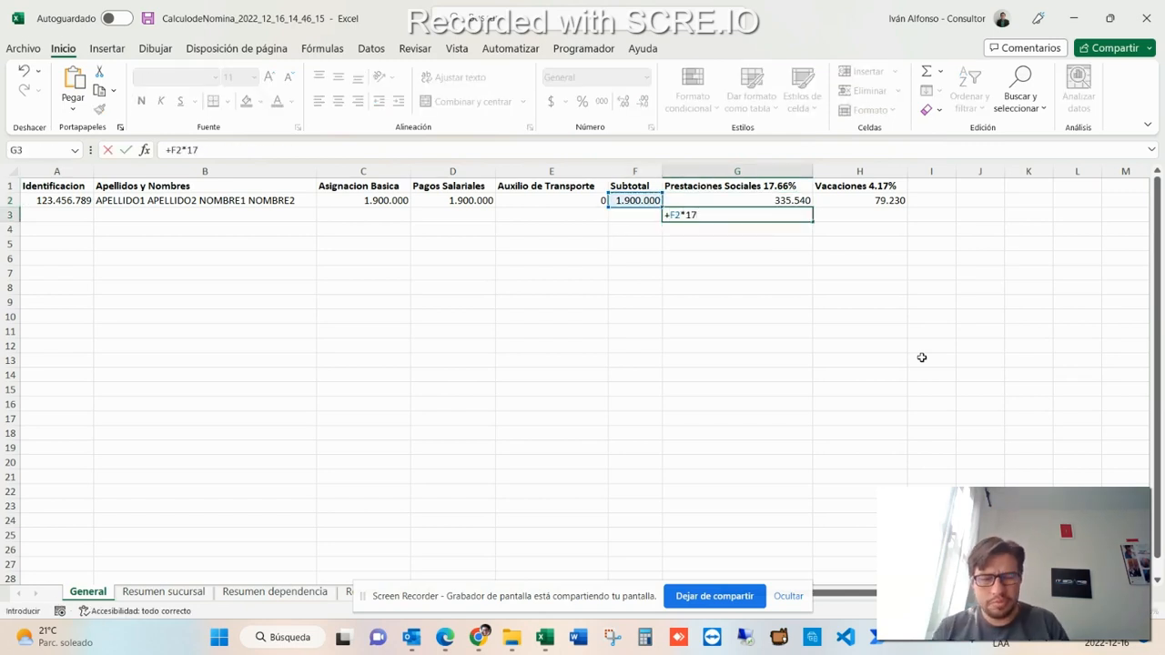
{"action": "type", "text": ",66%"}
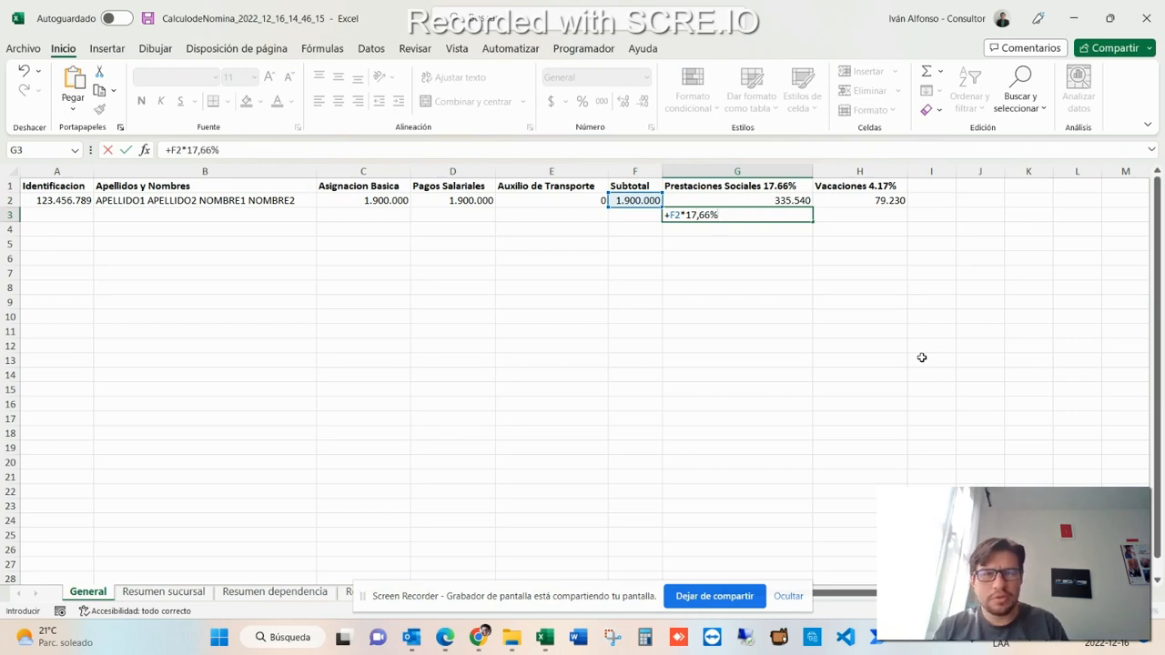
{"action": "key", "text": "ctrl+Return"}
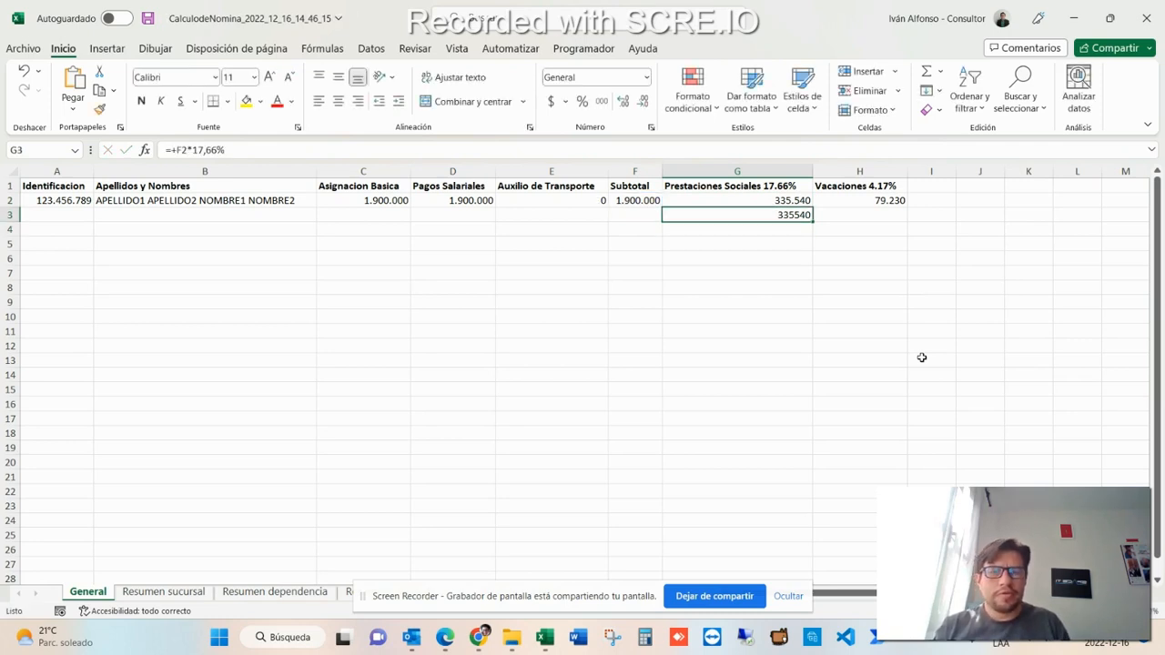
{"action": "key", "text": "Delete"}
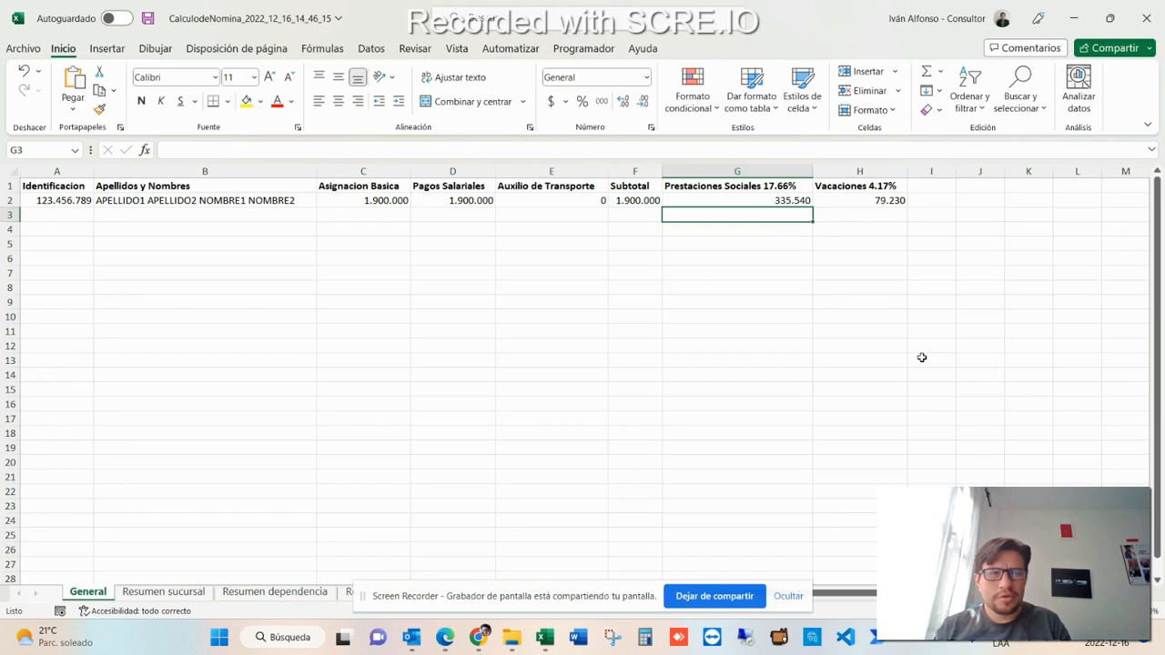
- Verify the Vacaciones amount with a temporary formula multiplying Pagos Salariales by 4,17%, then clear it
{"action": "key", "text": "Right"}
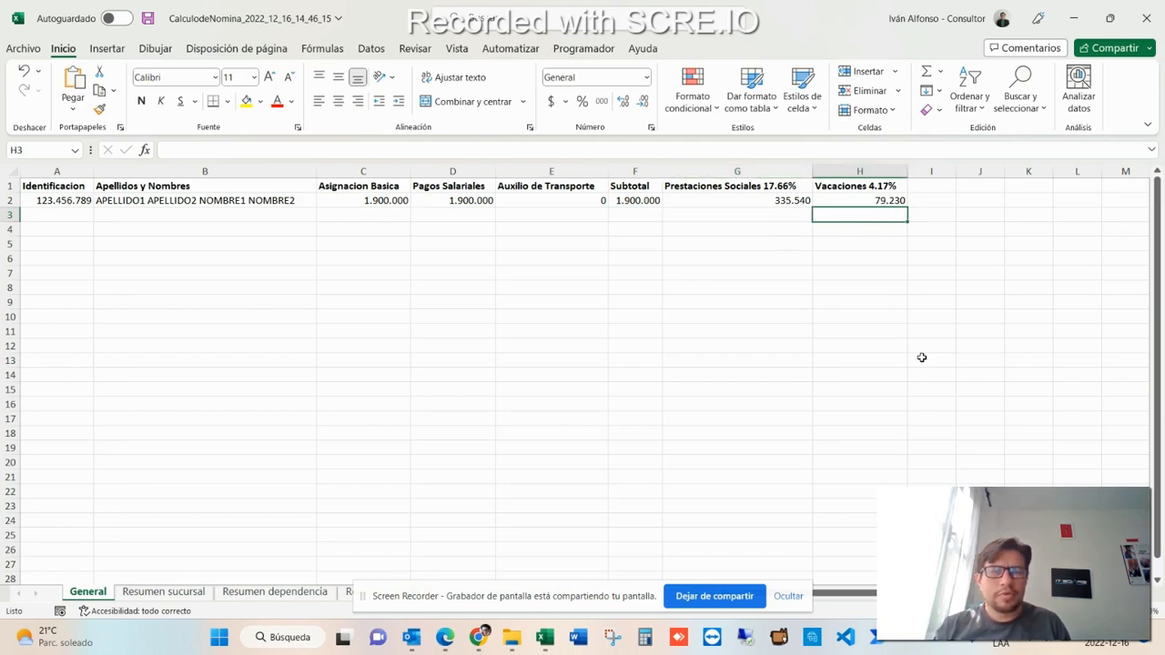
{"action": "type", "text": "+"}
{"action": "key", "text": "Left"}
{"action": "key", "text": "Left"}
{"action": "key", "text": "Left"}
{"action": "key", "text": "Left"}
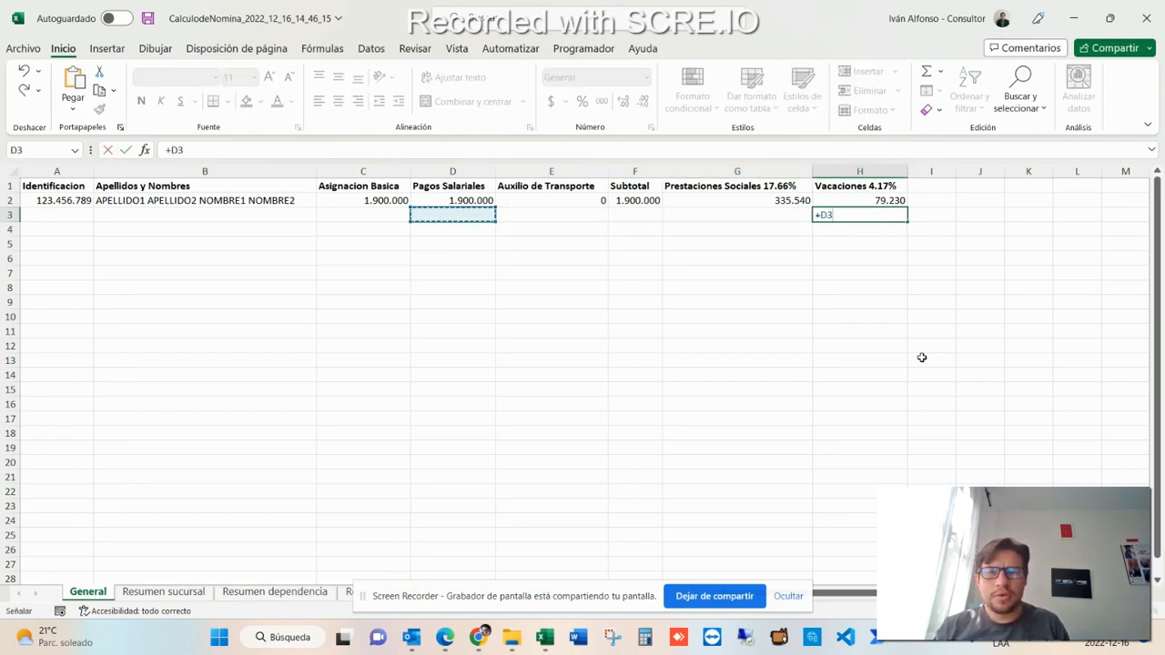
{"action": "key", "text": "Up"}
{"action": "type", "text": "*4,"}
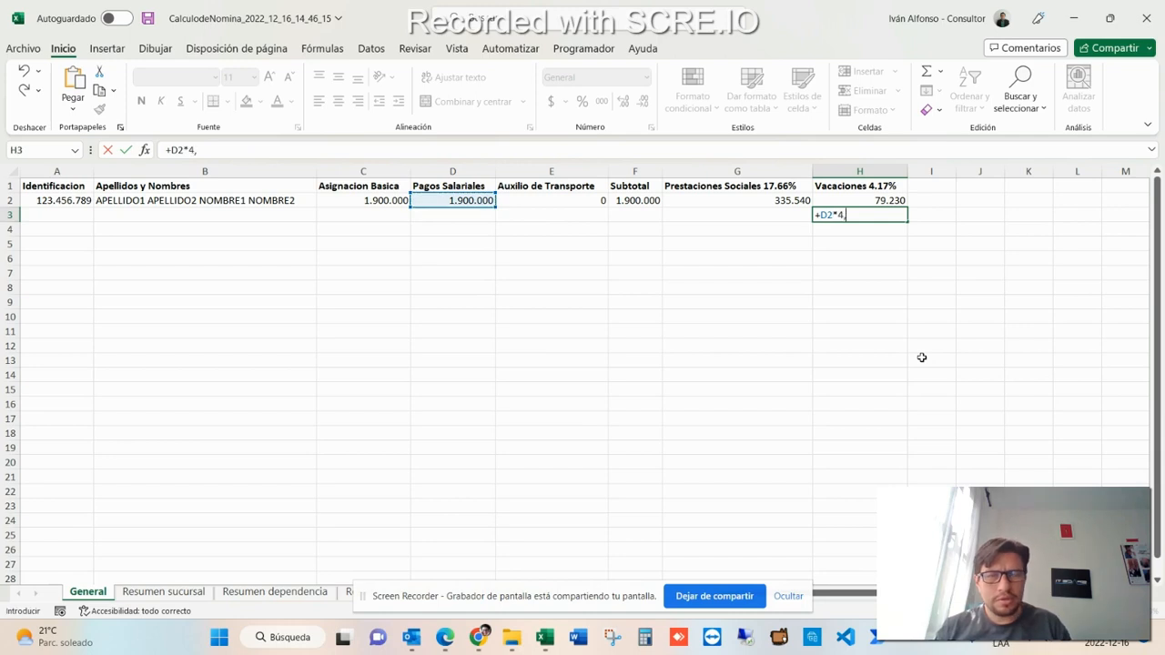
{"action": "type", "text": "17%"}
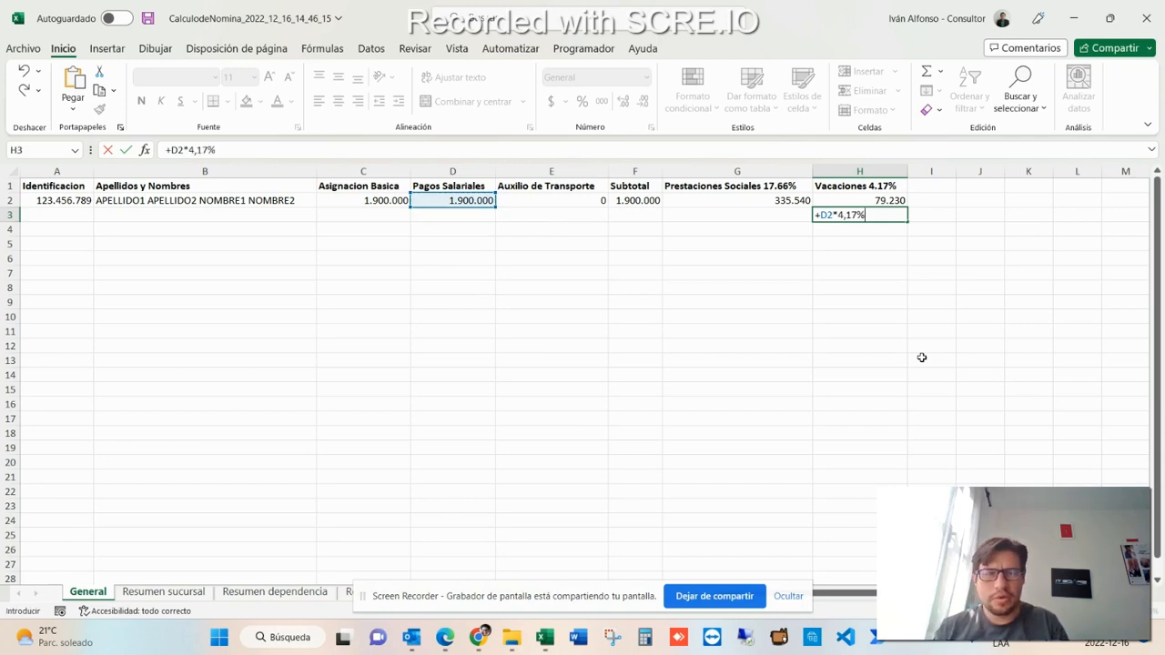
{"action": "key", "text": "ctrl+Return"}
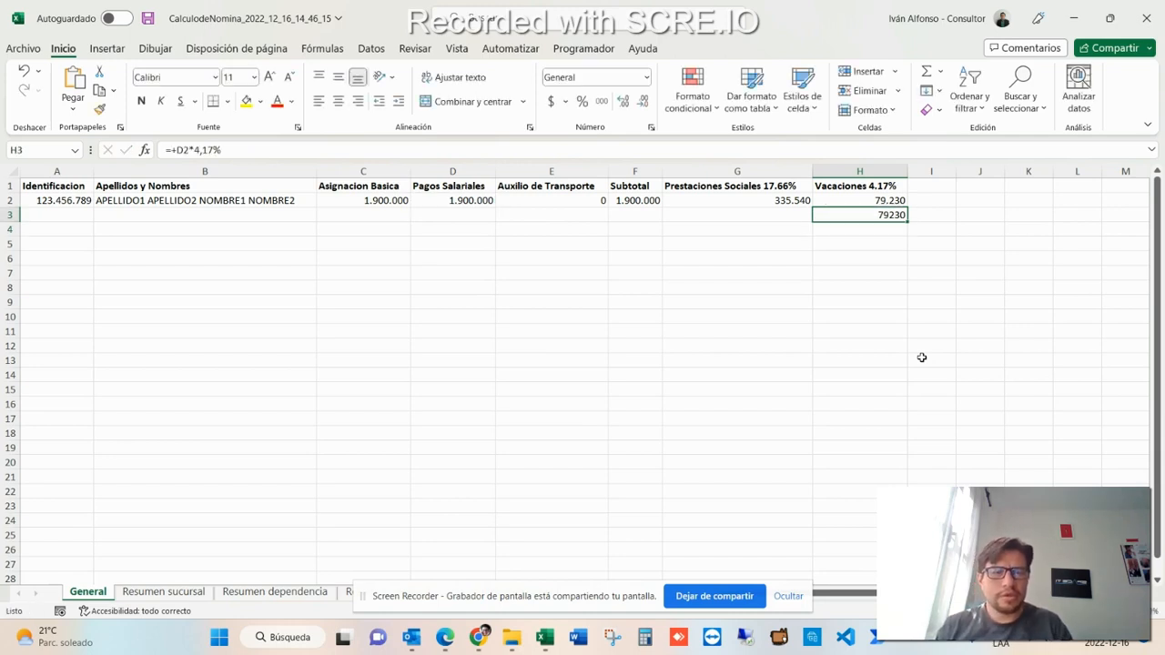
{"action": "key", "text": "Delete"}
- Review the branch, department and cost-centre summary sheets, then return to the General sheet
{"action": "key", "text": "ctrl+Home"}
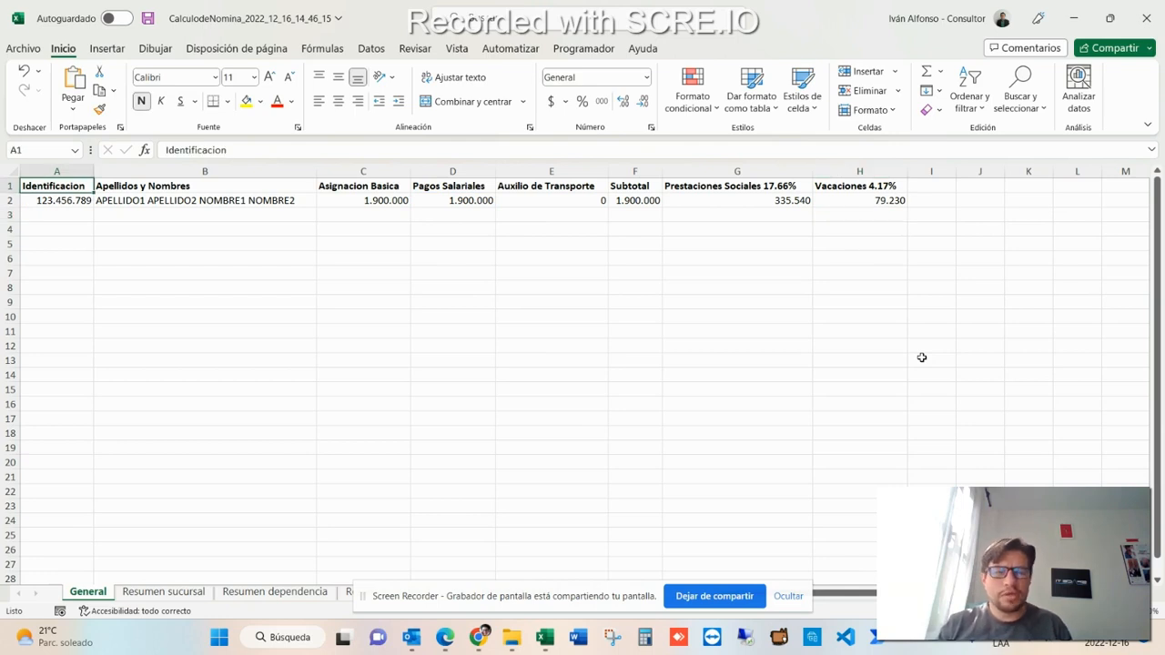
{"action": "key", "text": "ctrl+Page_Down"}
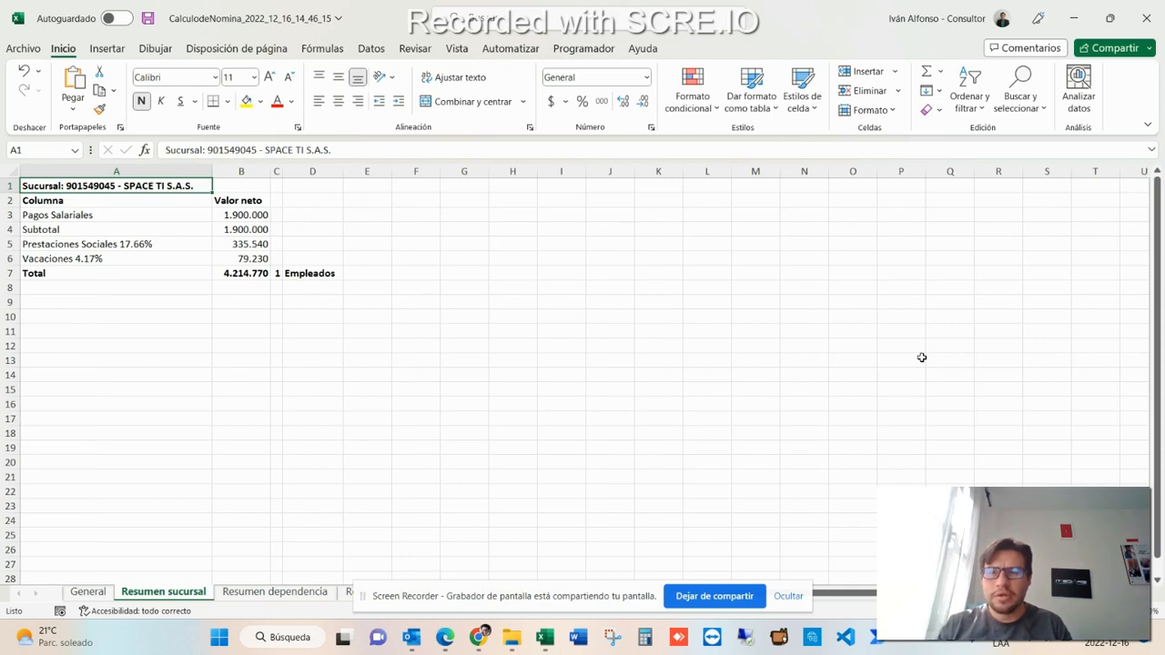
{"action": "key", "text": "ctrl+Page_Down"}
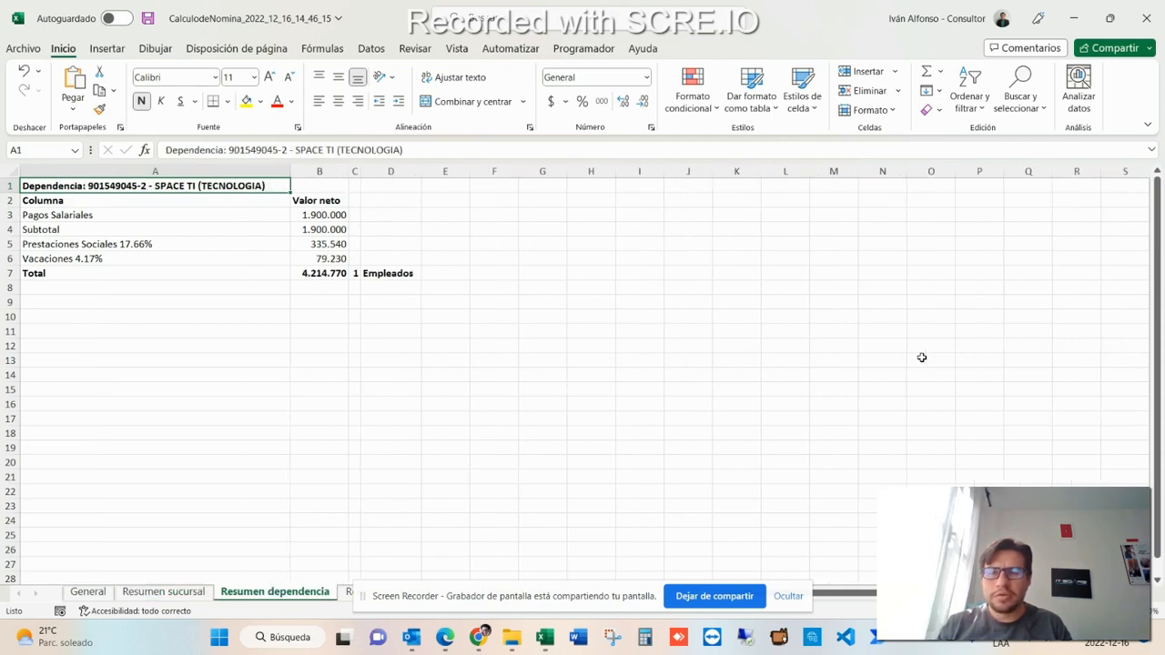
{"action": "key", "text": "ctrl+Page_Down"}
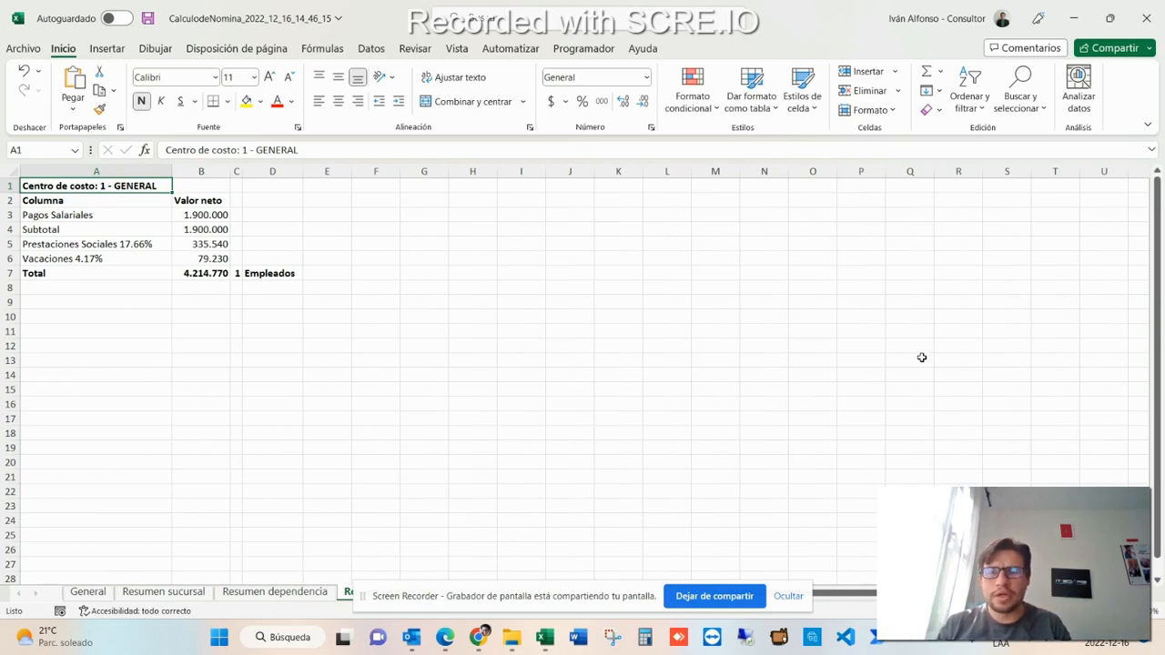
{"action": "key", "text": "ctrl+Page_Up"}
{"action": "key", "text": "ctrl+Page_Up"}
{"action": "key", "text": "ctrl+Page_Up"}
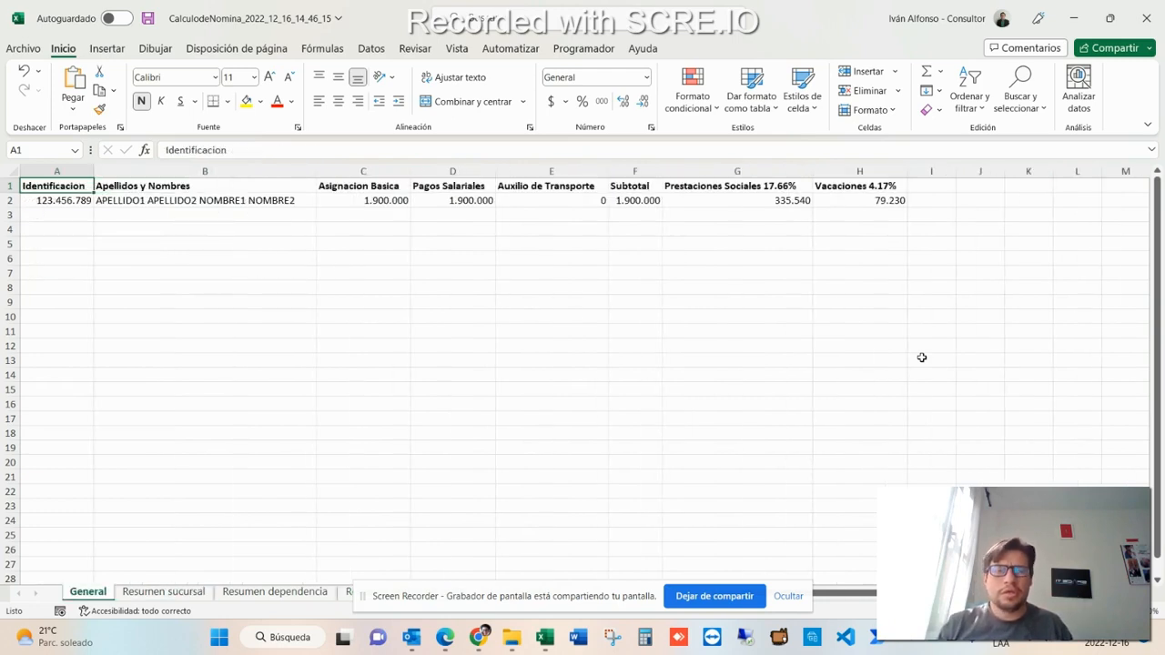